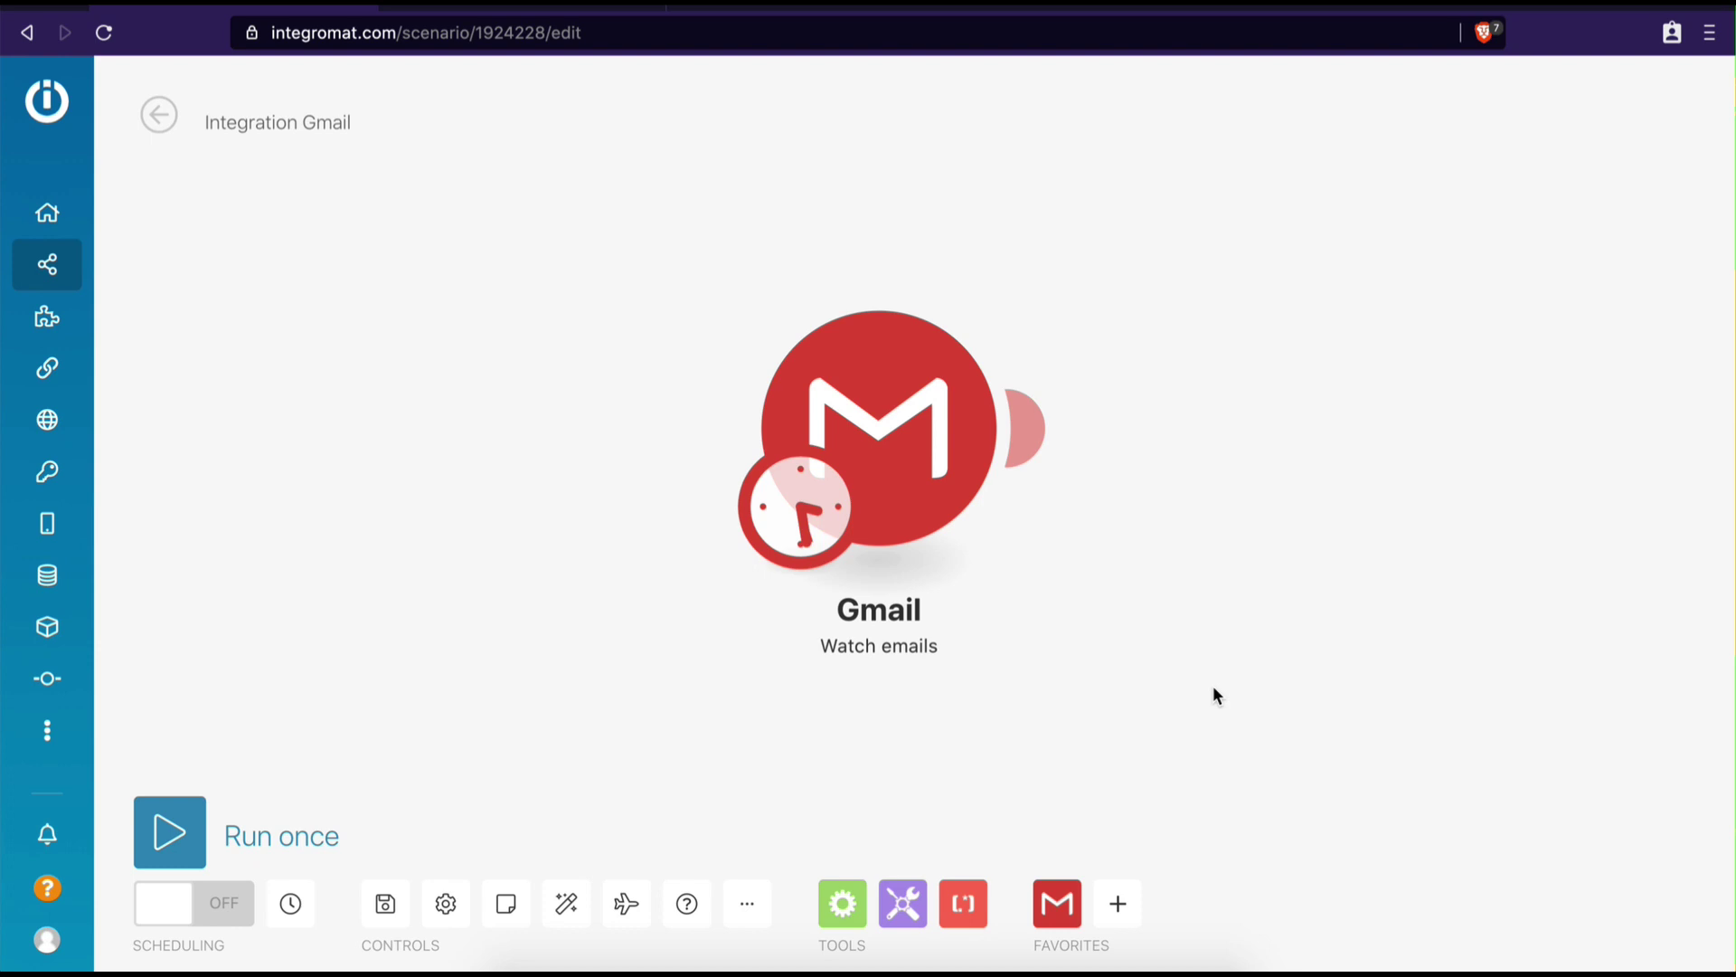
Search Google for 'google cloud platform console' and open the Google Cloud Platform result
left_click(572, 11)
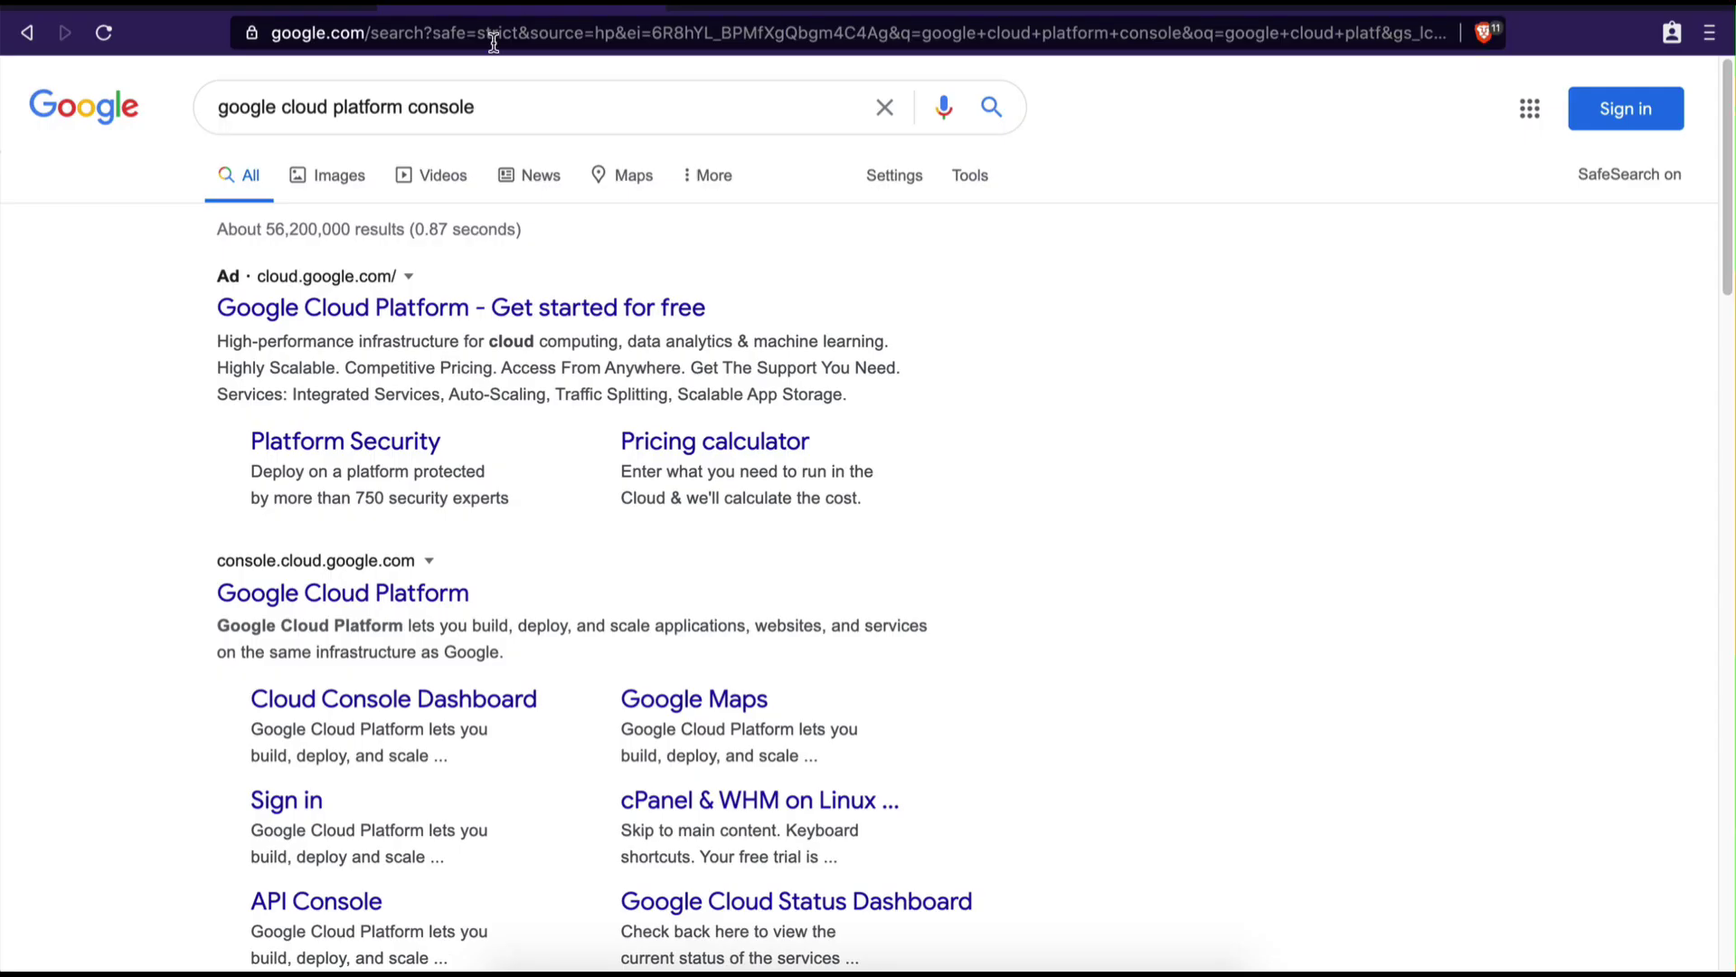
left_click_drag(218, 107, 546, 106)
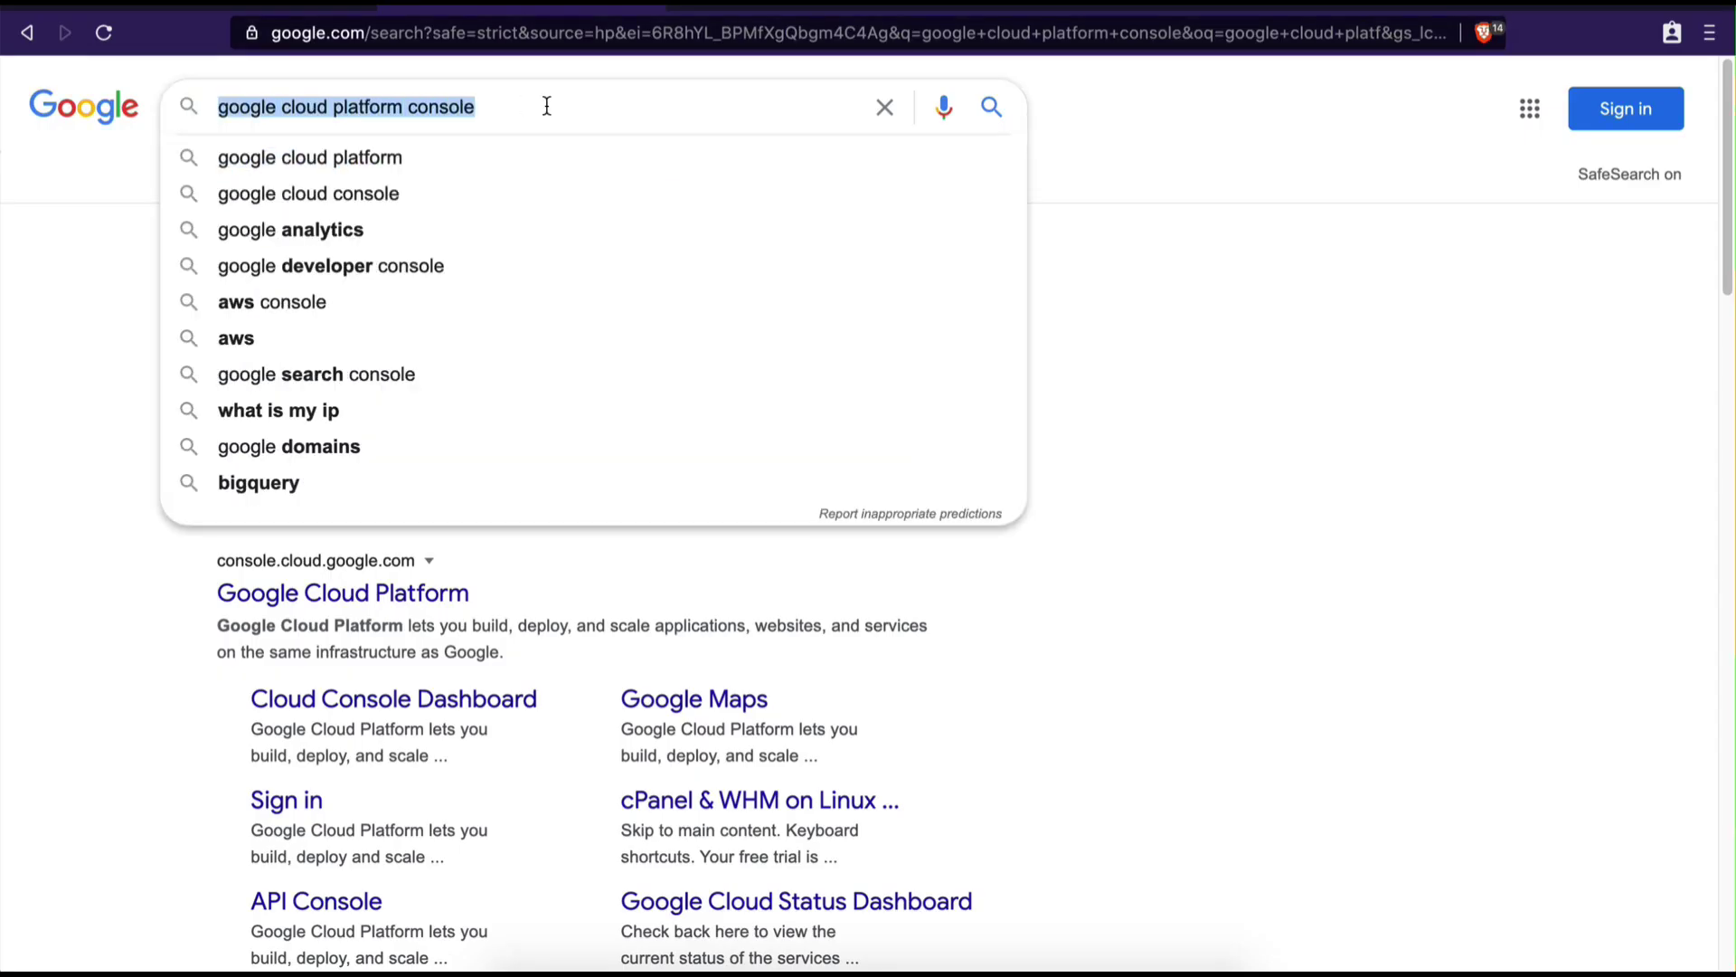
left_click(547, 107)
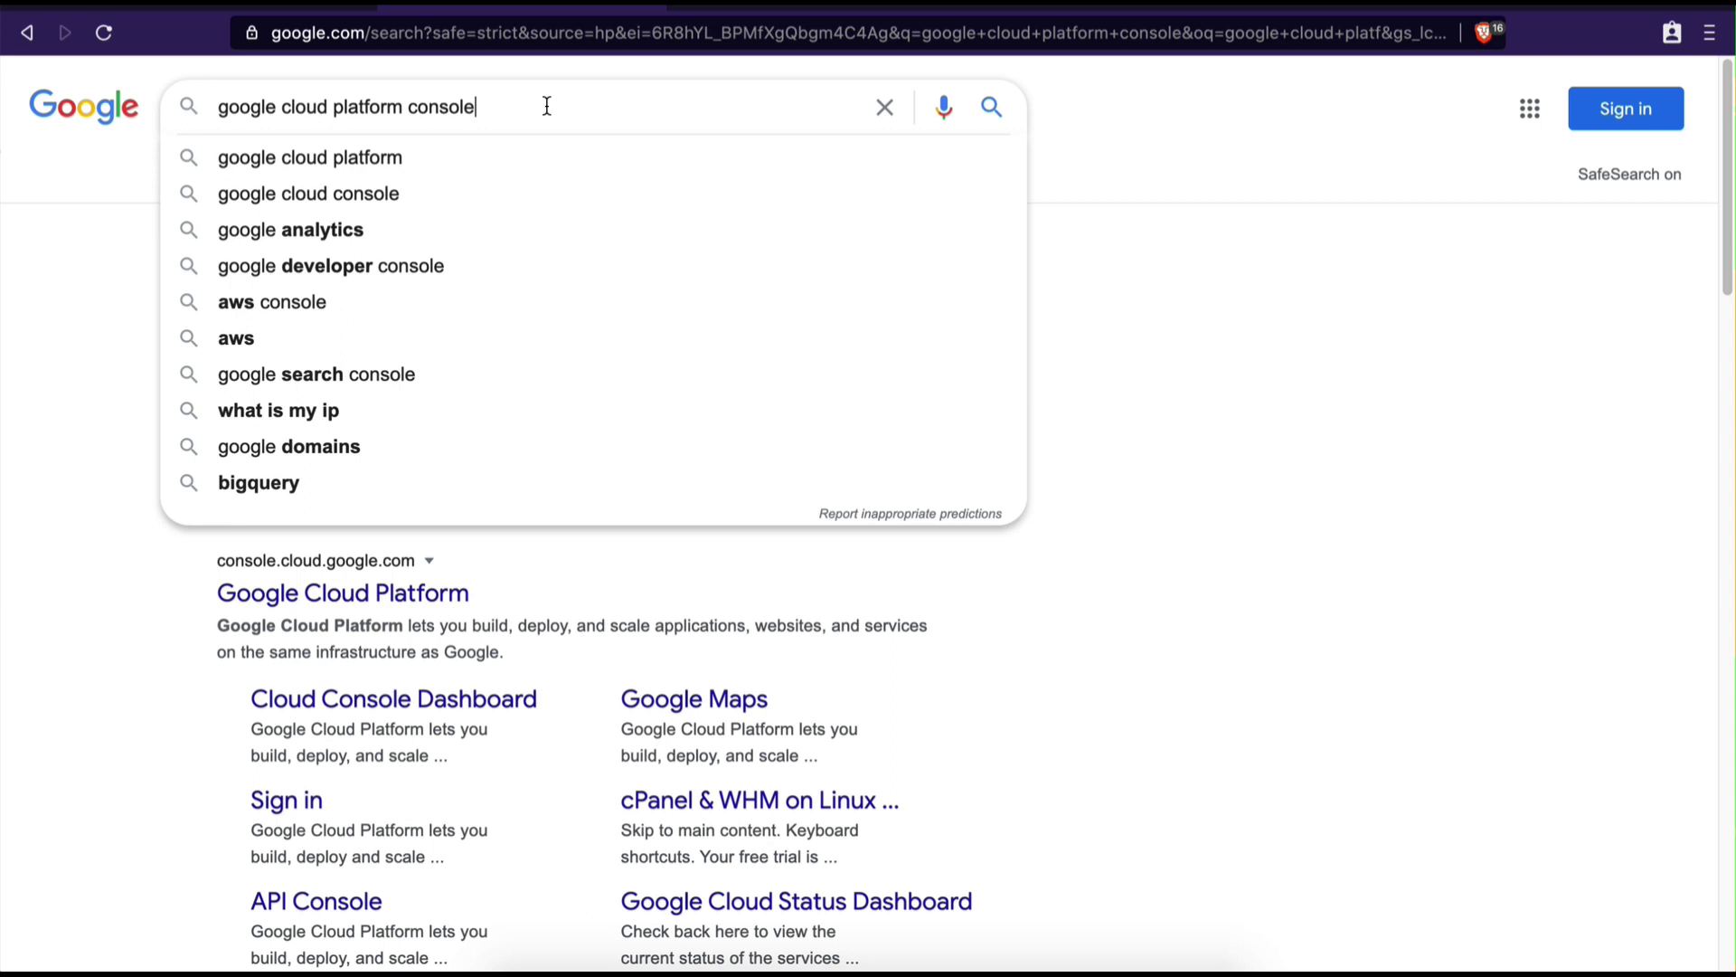
left_click(1170, 414)
scroll(1100, 528, "down", 1)
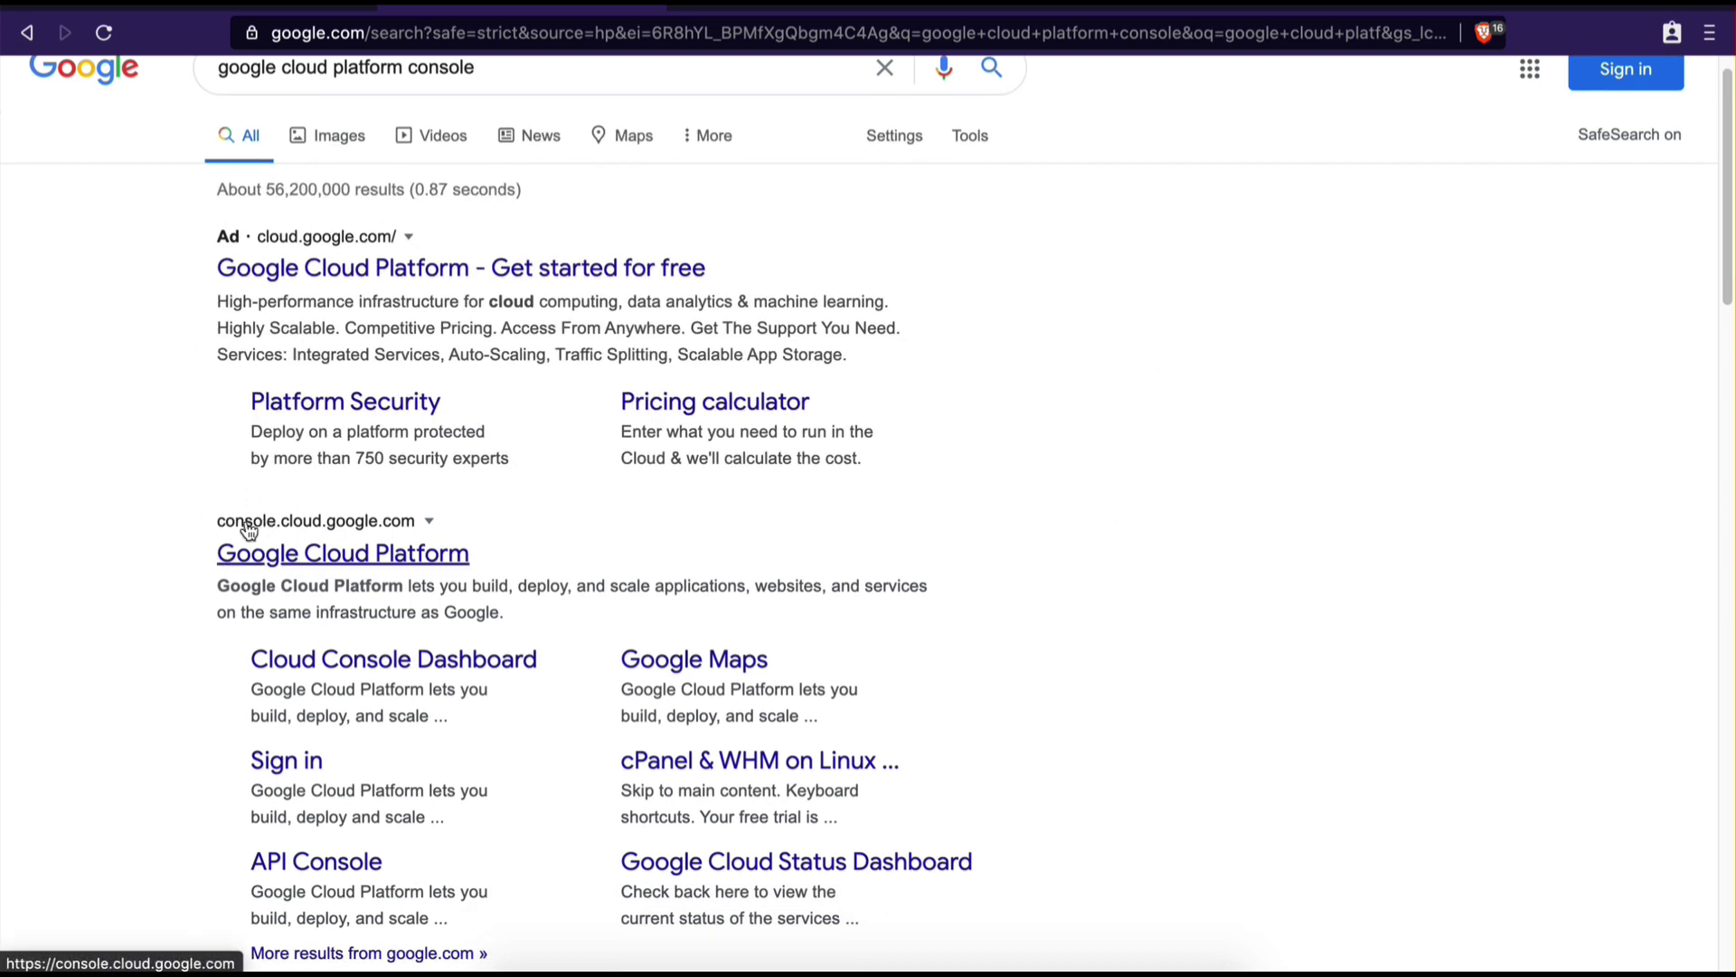
scroll(301, 523, "up", 5)
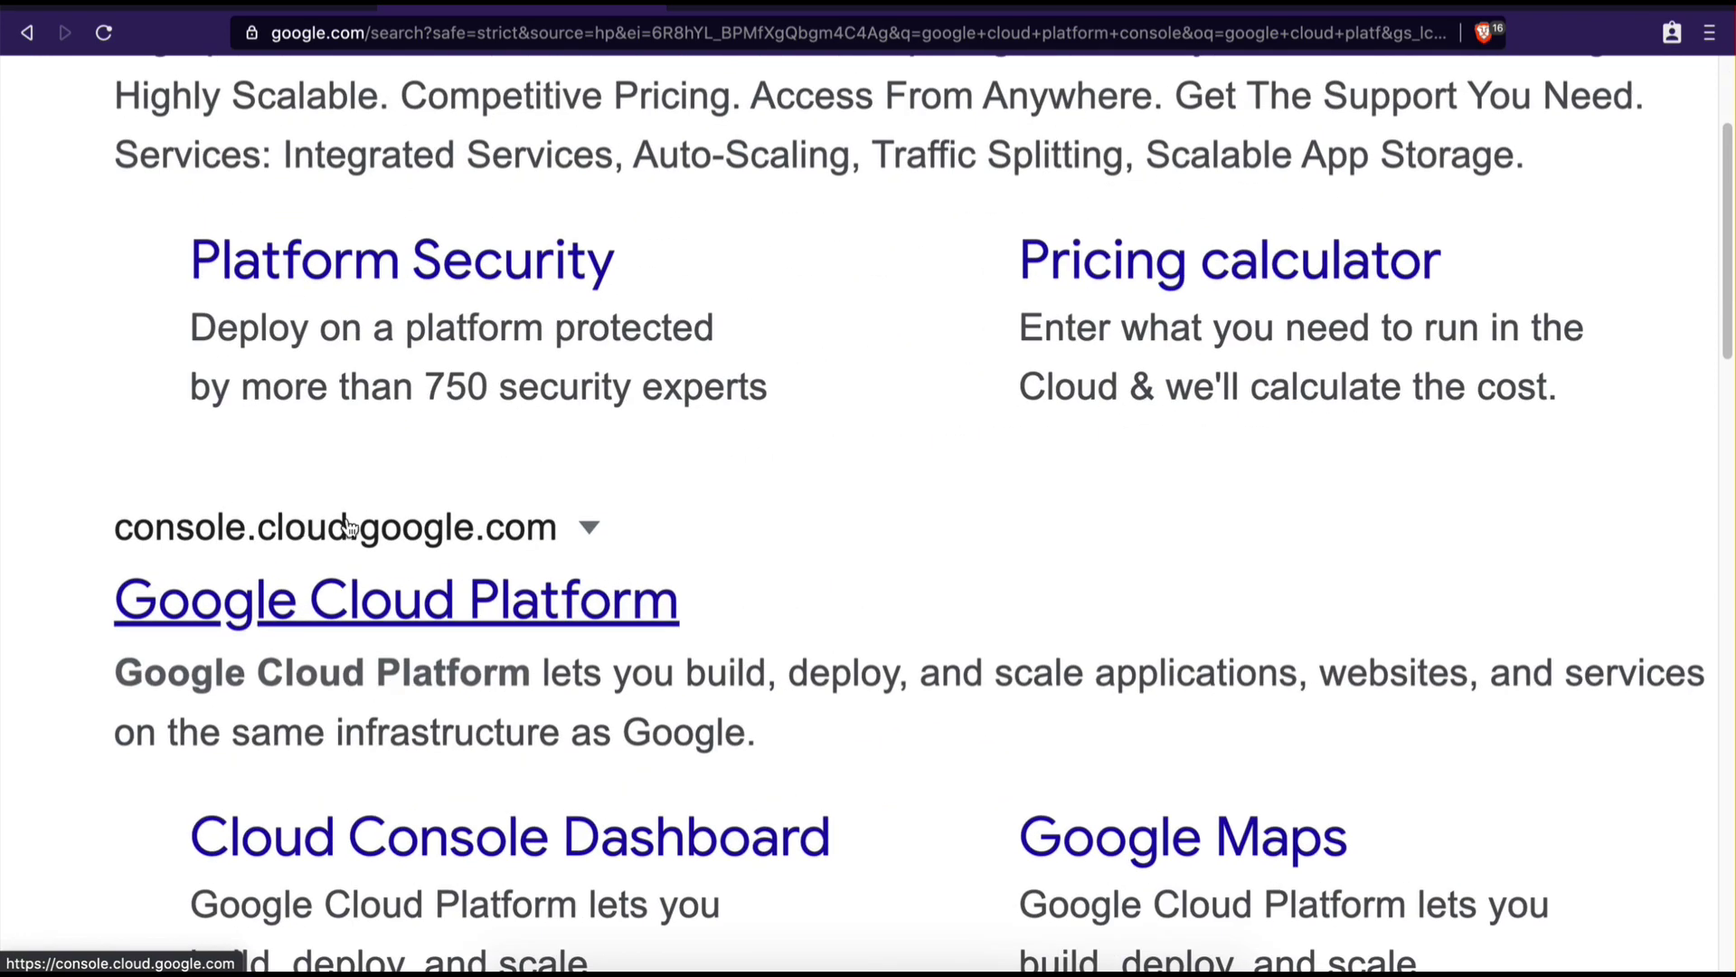
scroll(536, 526, "down", 5)
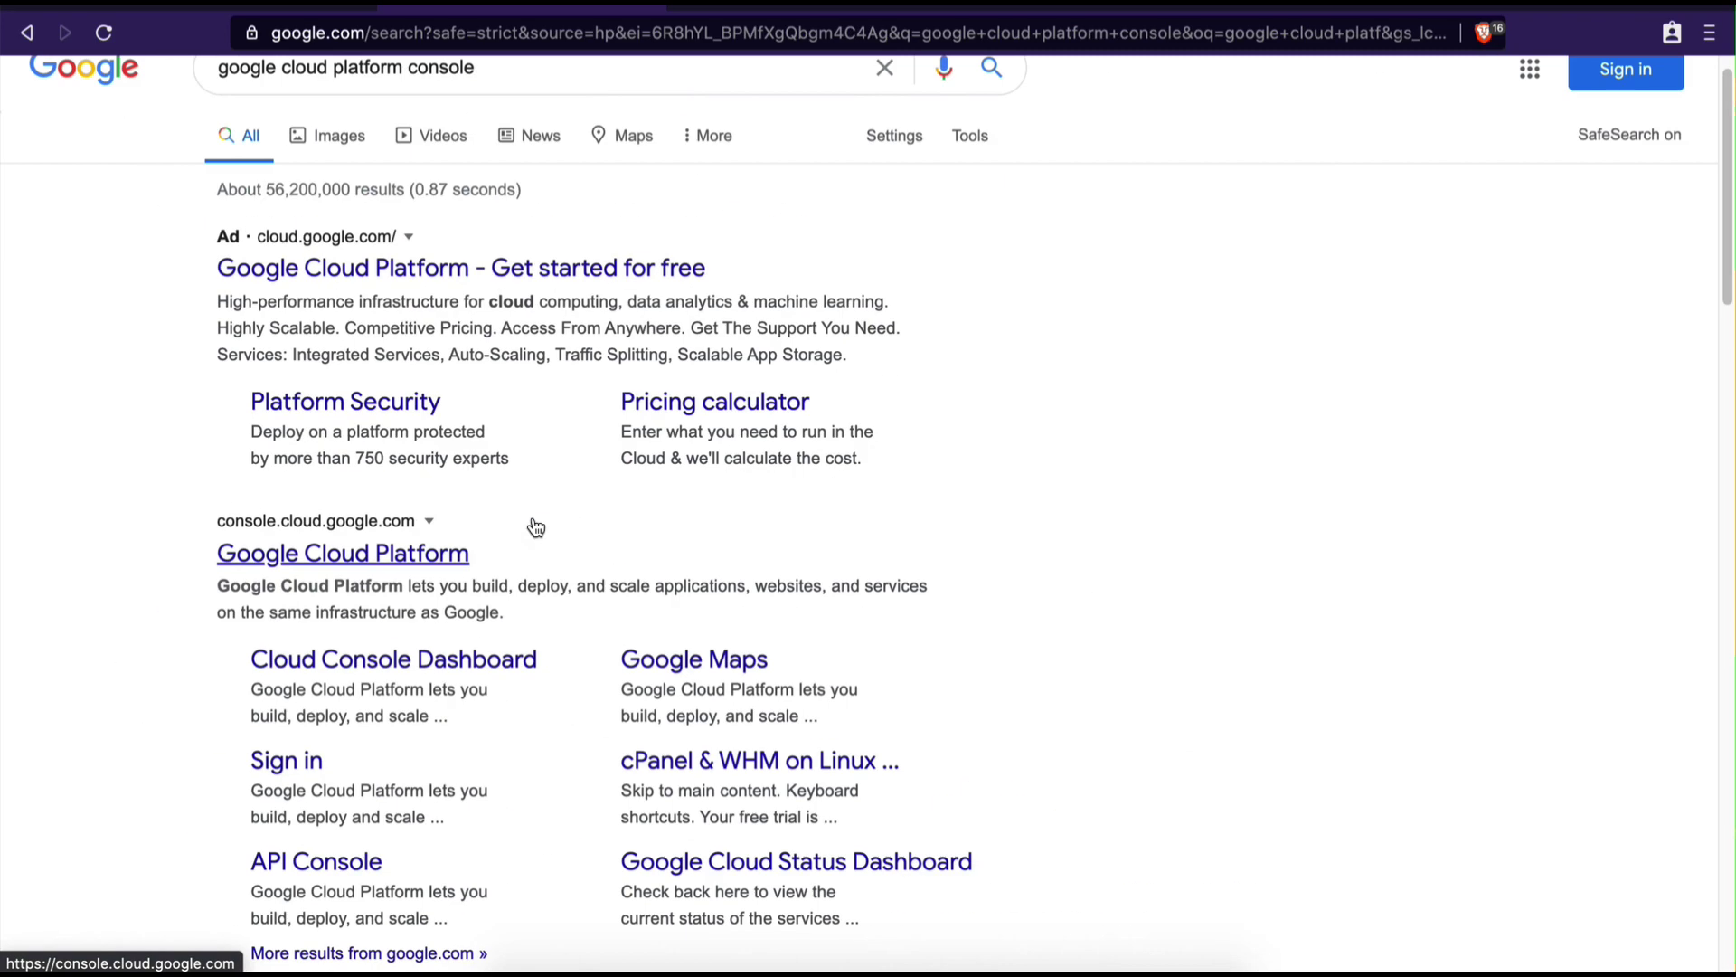
left_click(415, 551)
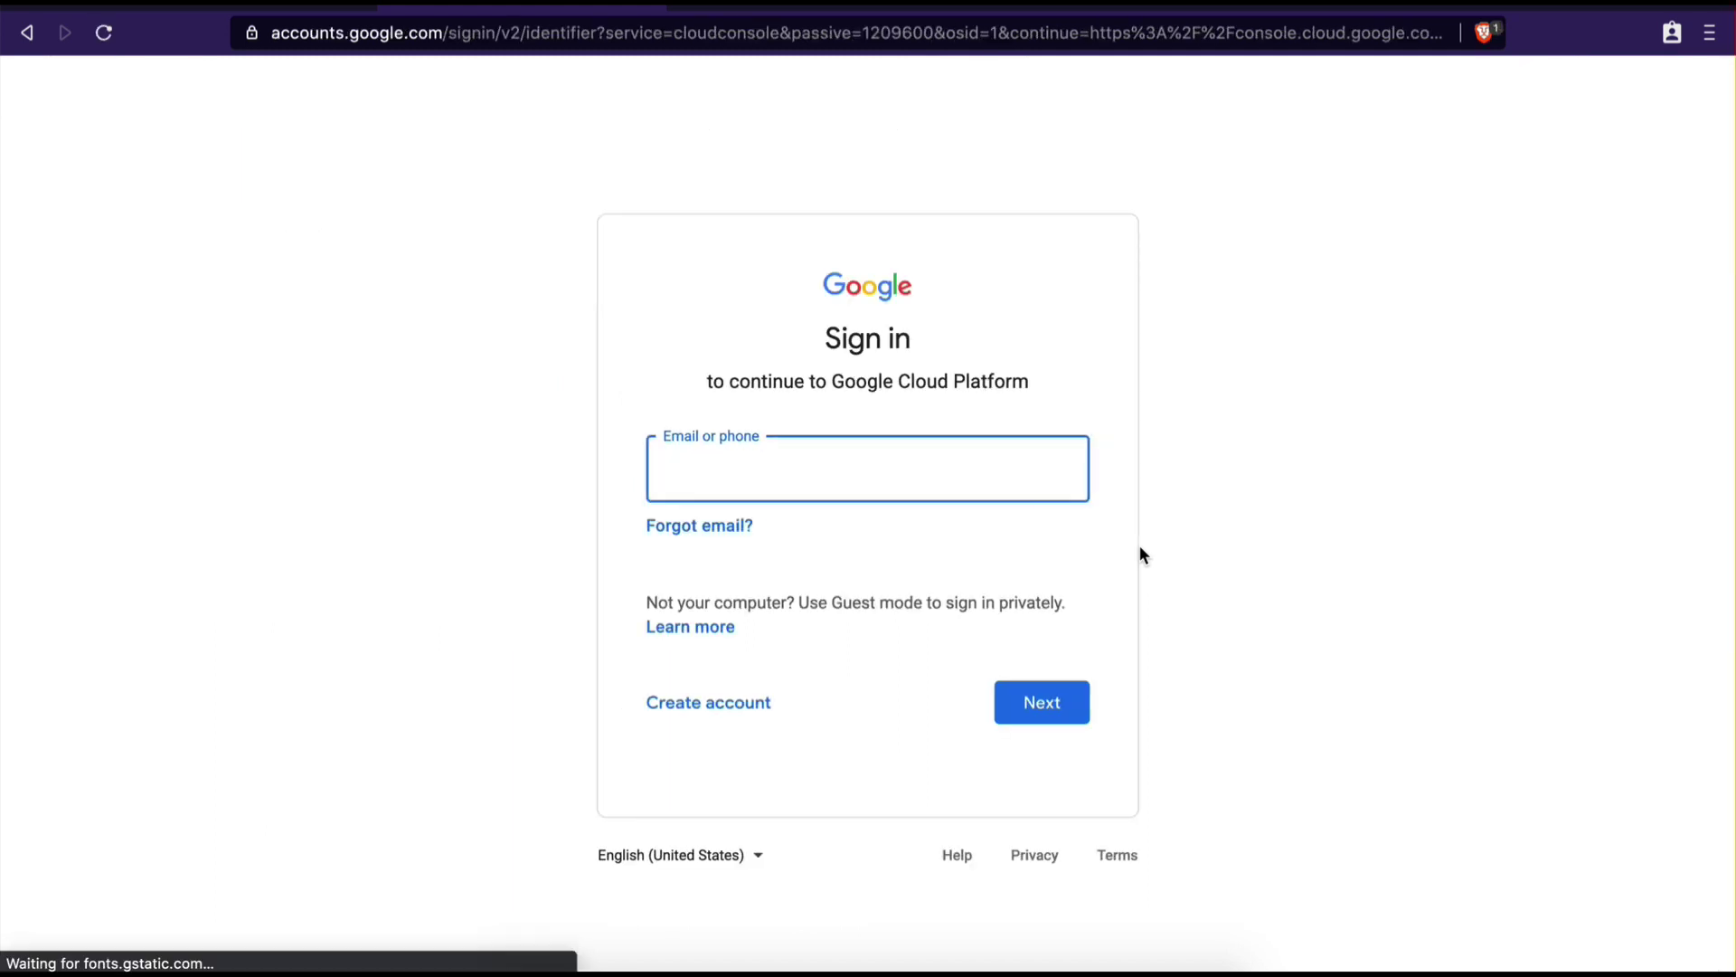
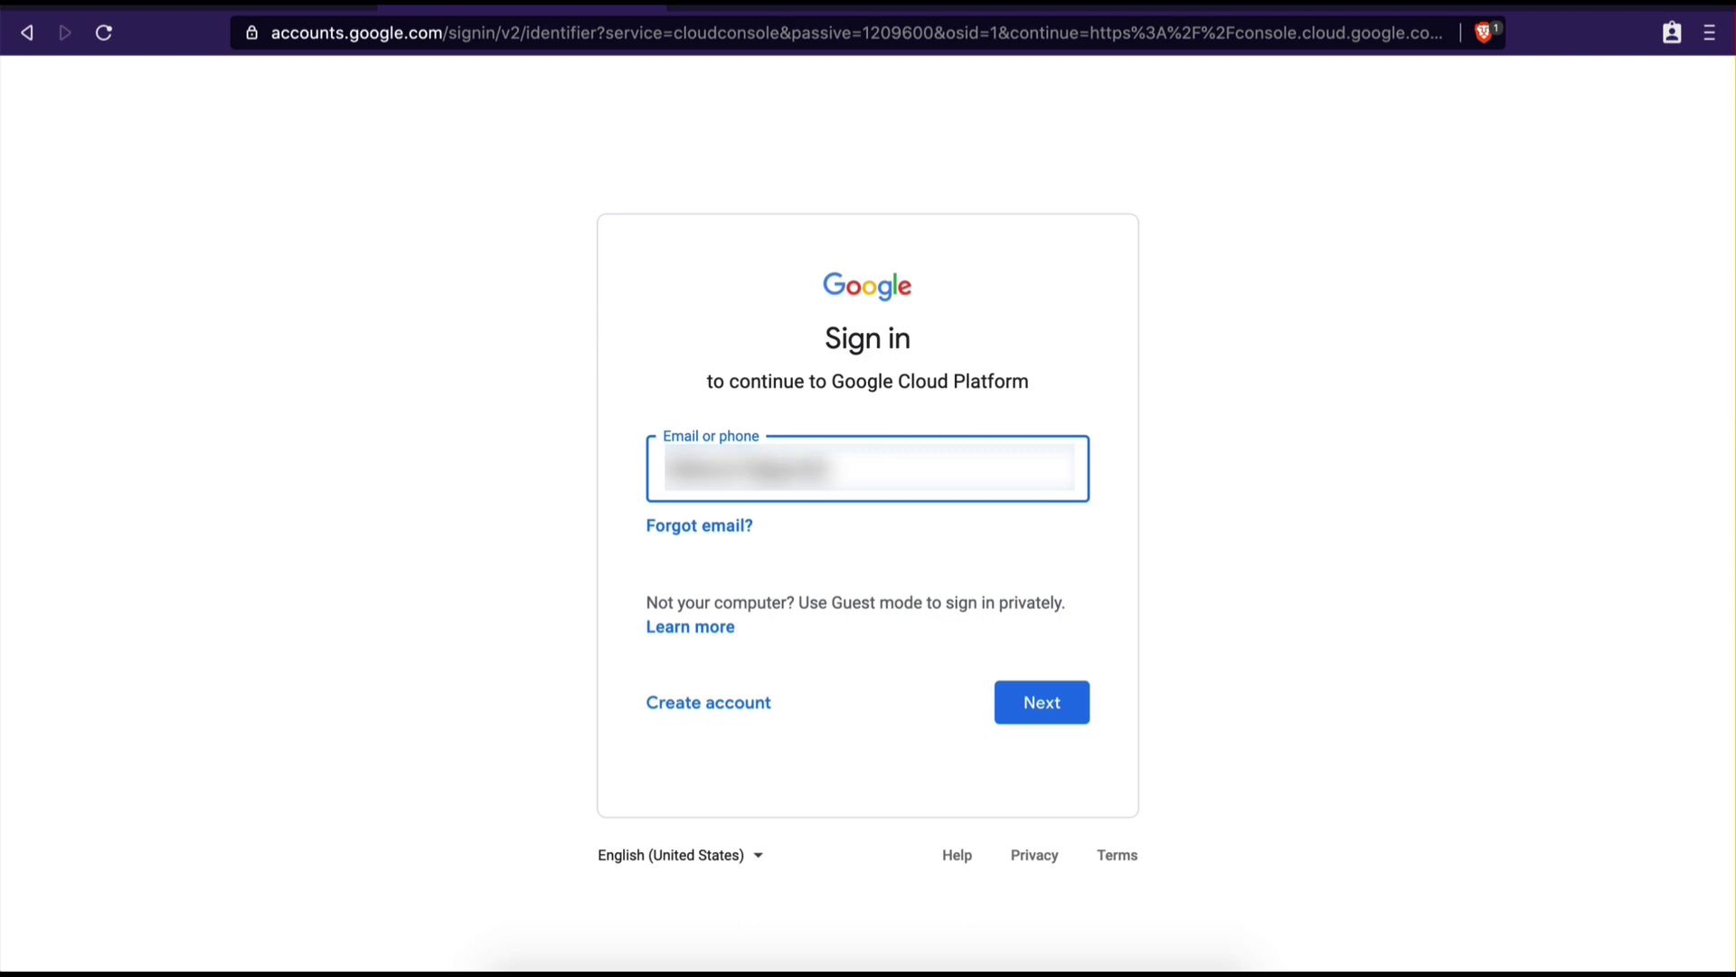
Enter the Google account e-mail to sign in and reach the Cloud console
key("Return")
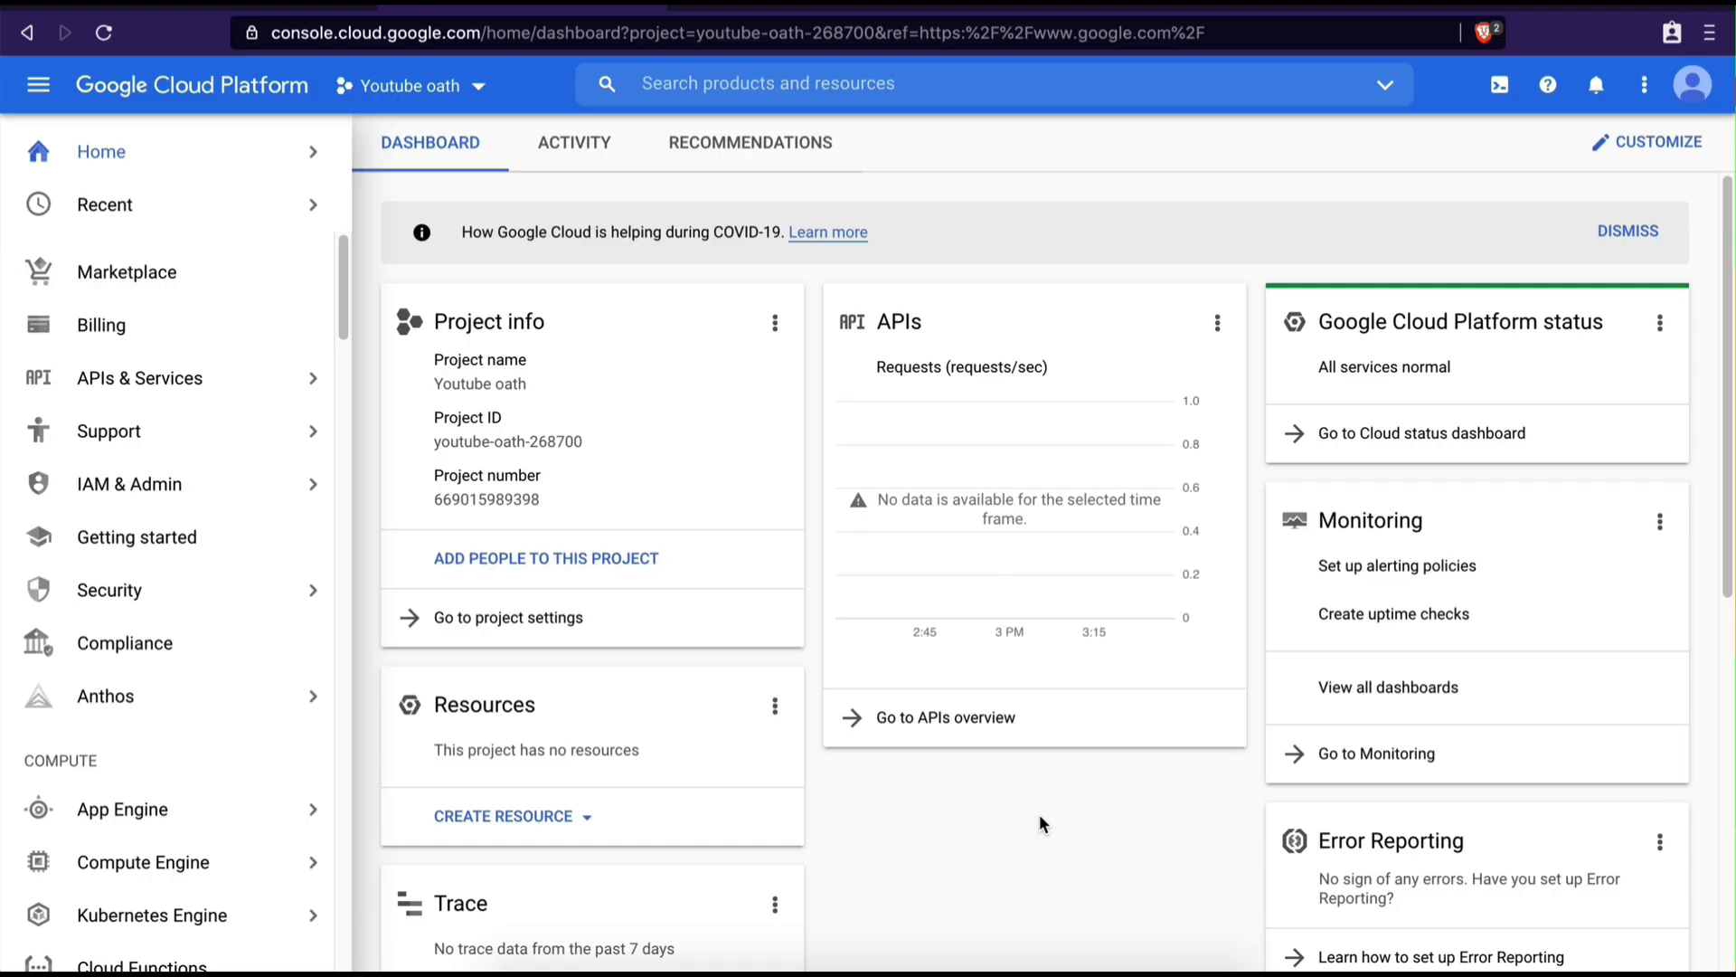
Go to the APIs & Services Dashboard from the navigation menu
mouse_move(262, 390)
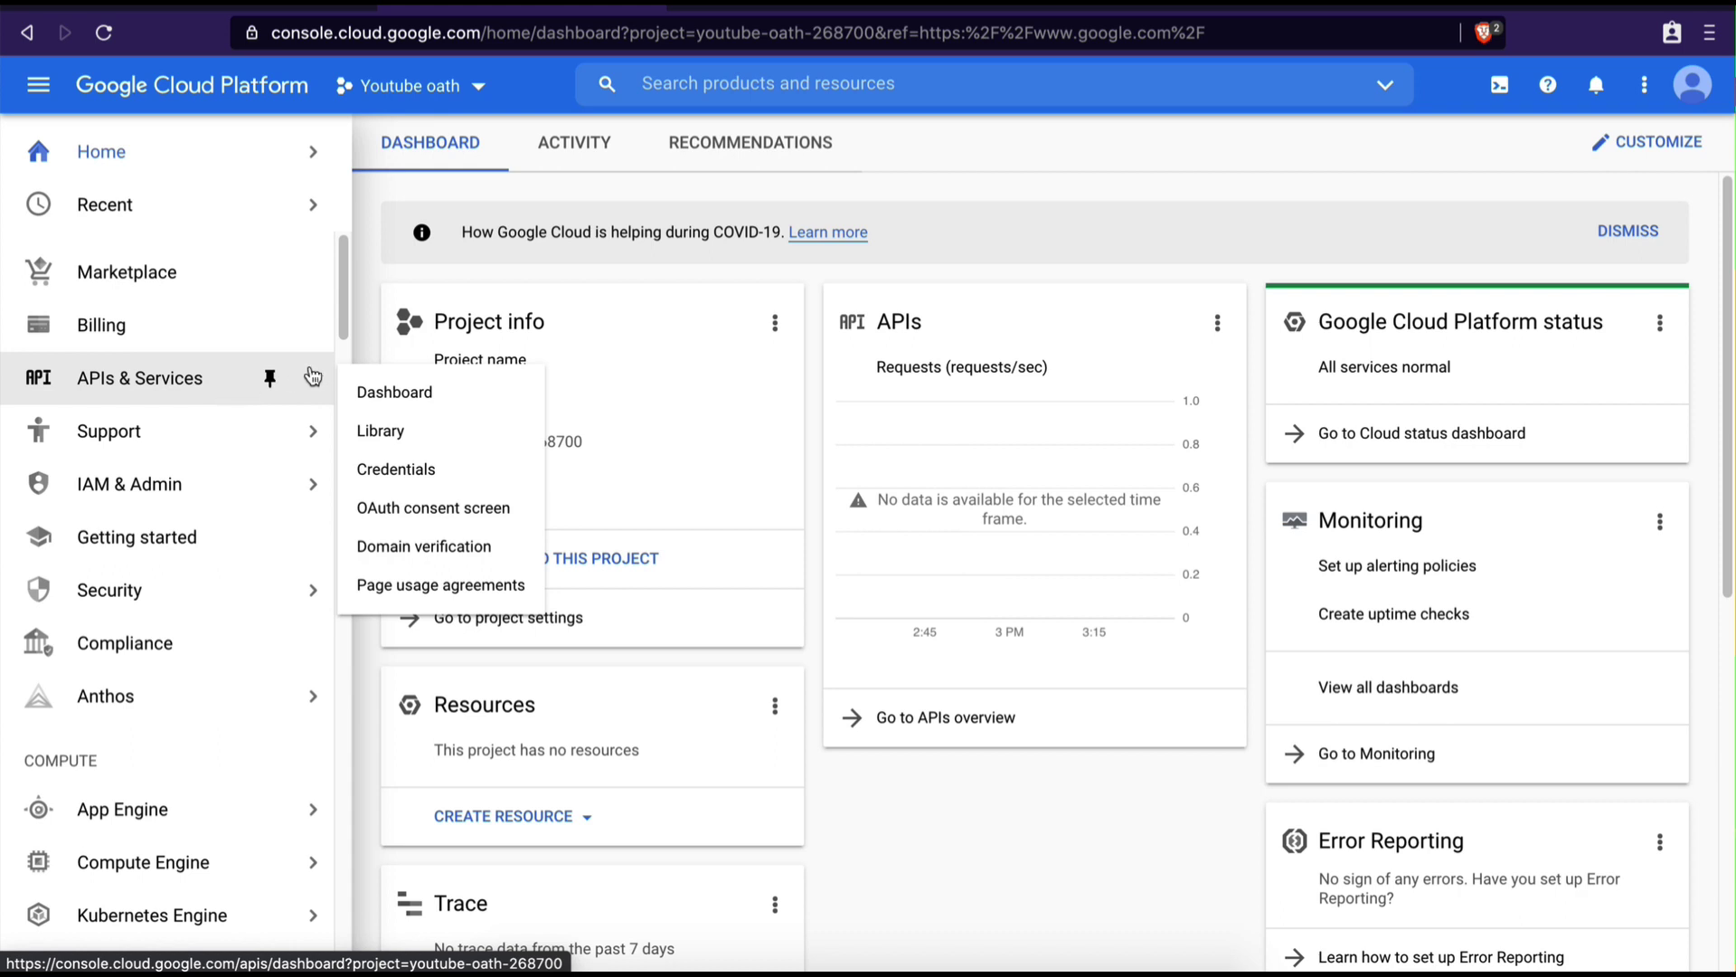
left_click(438, 404)
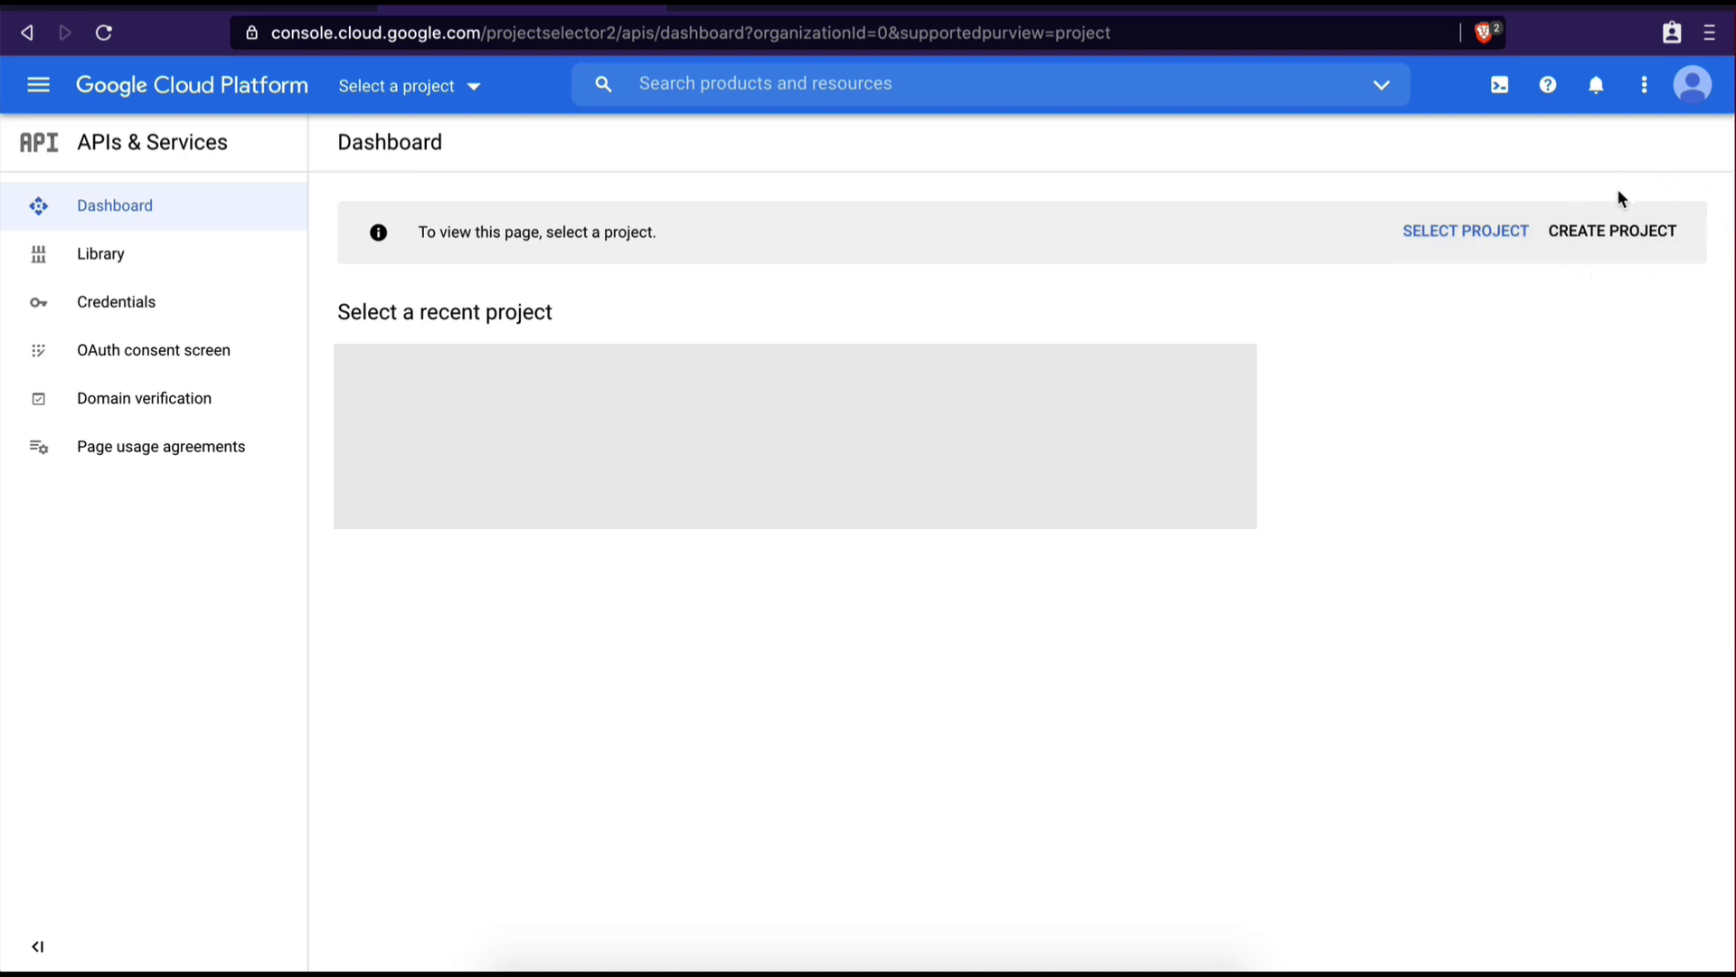
Create a new project named 'Integromat Google Integration' from the project selector
left_click(469, 91)
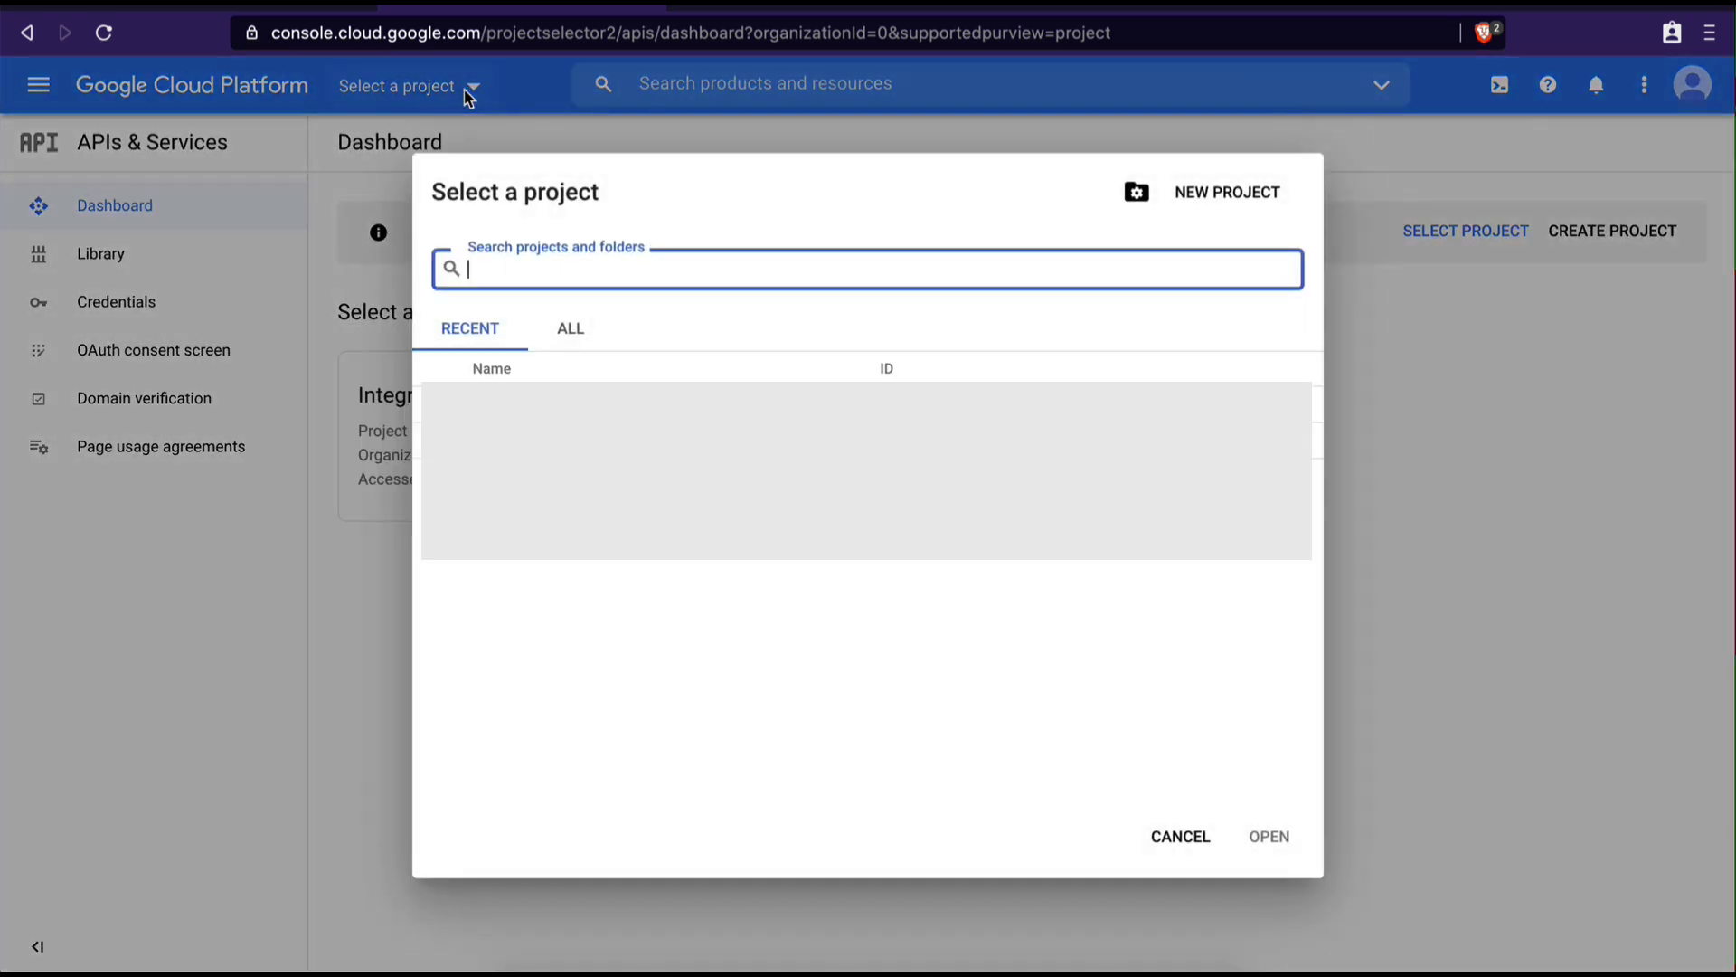
left_click(1236, 201)
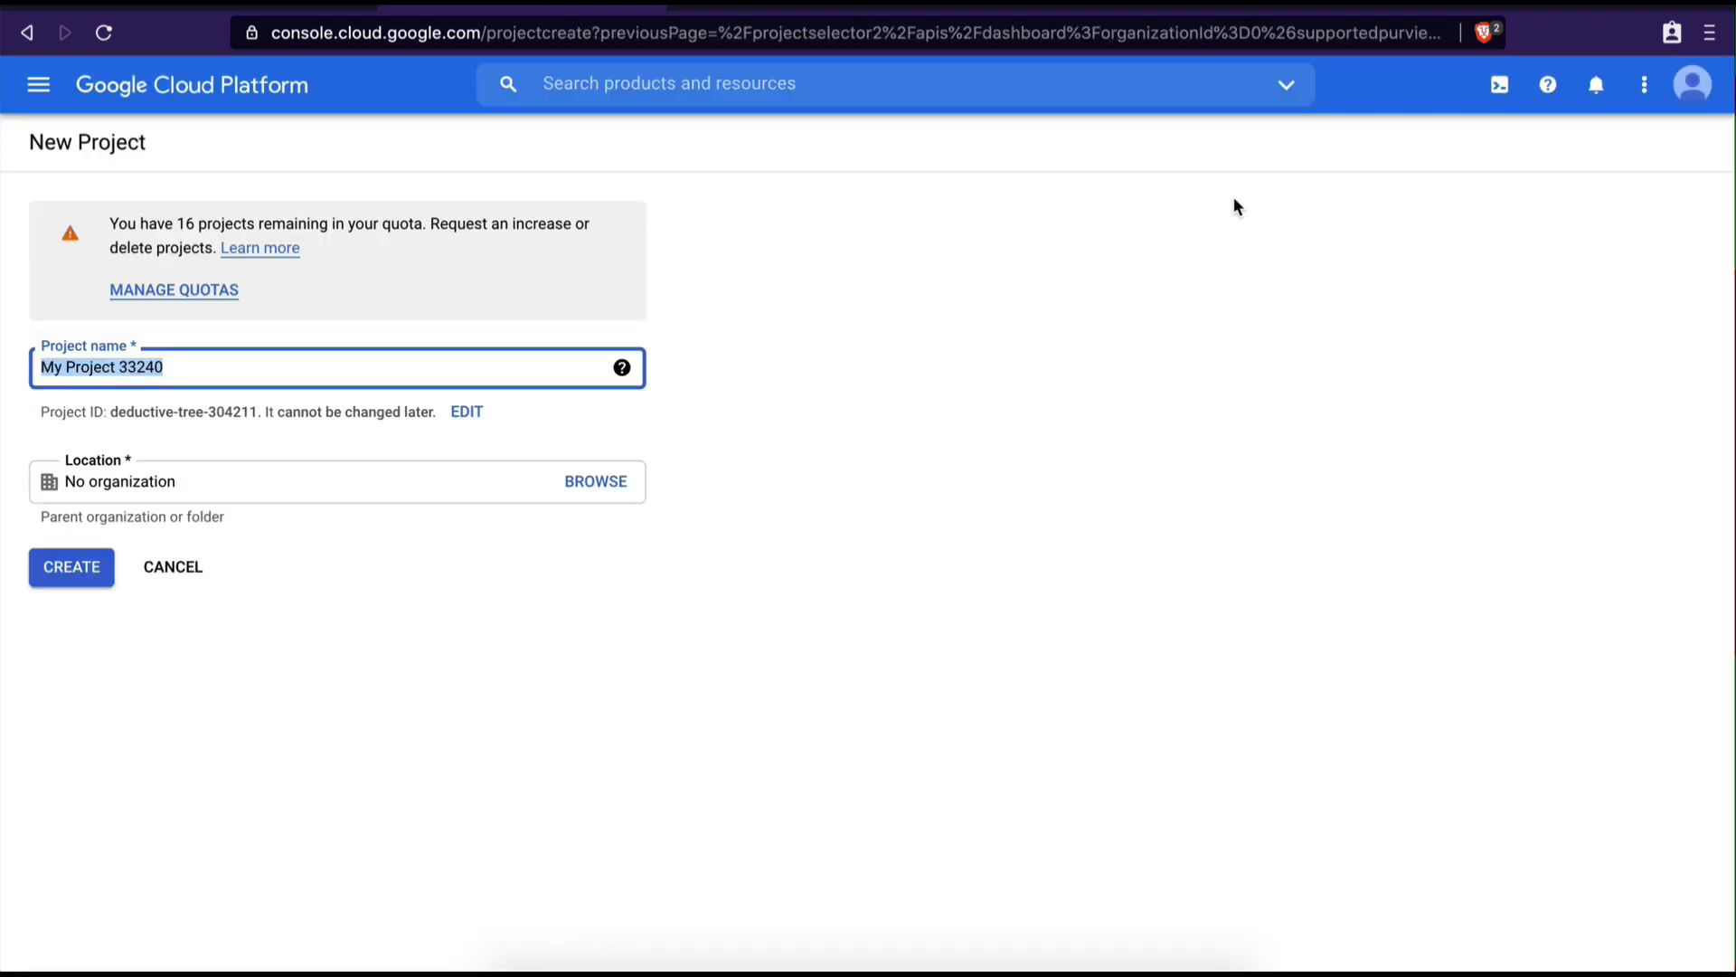
type("I")
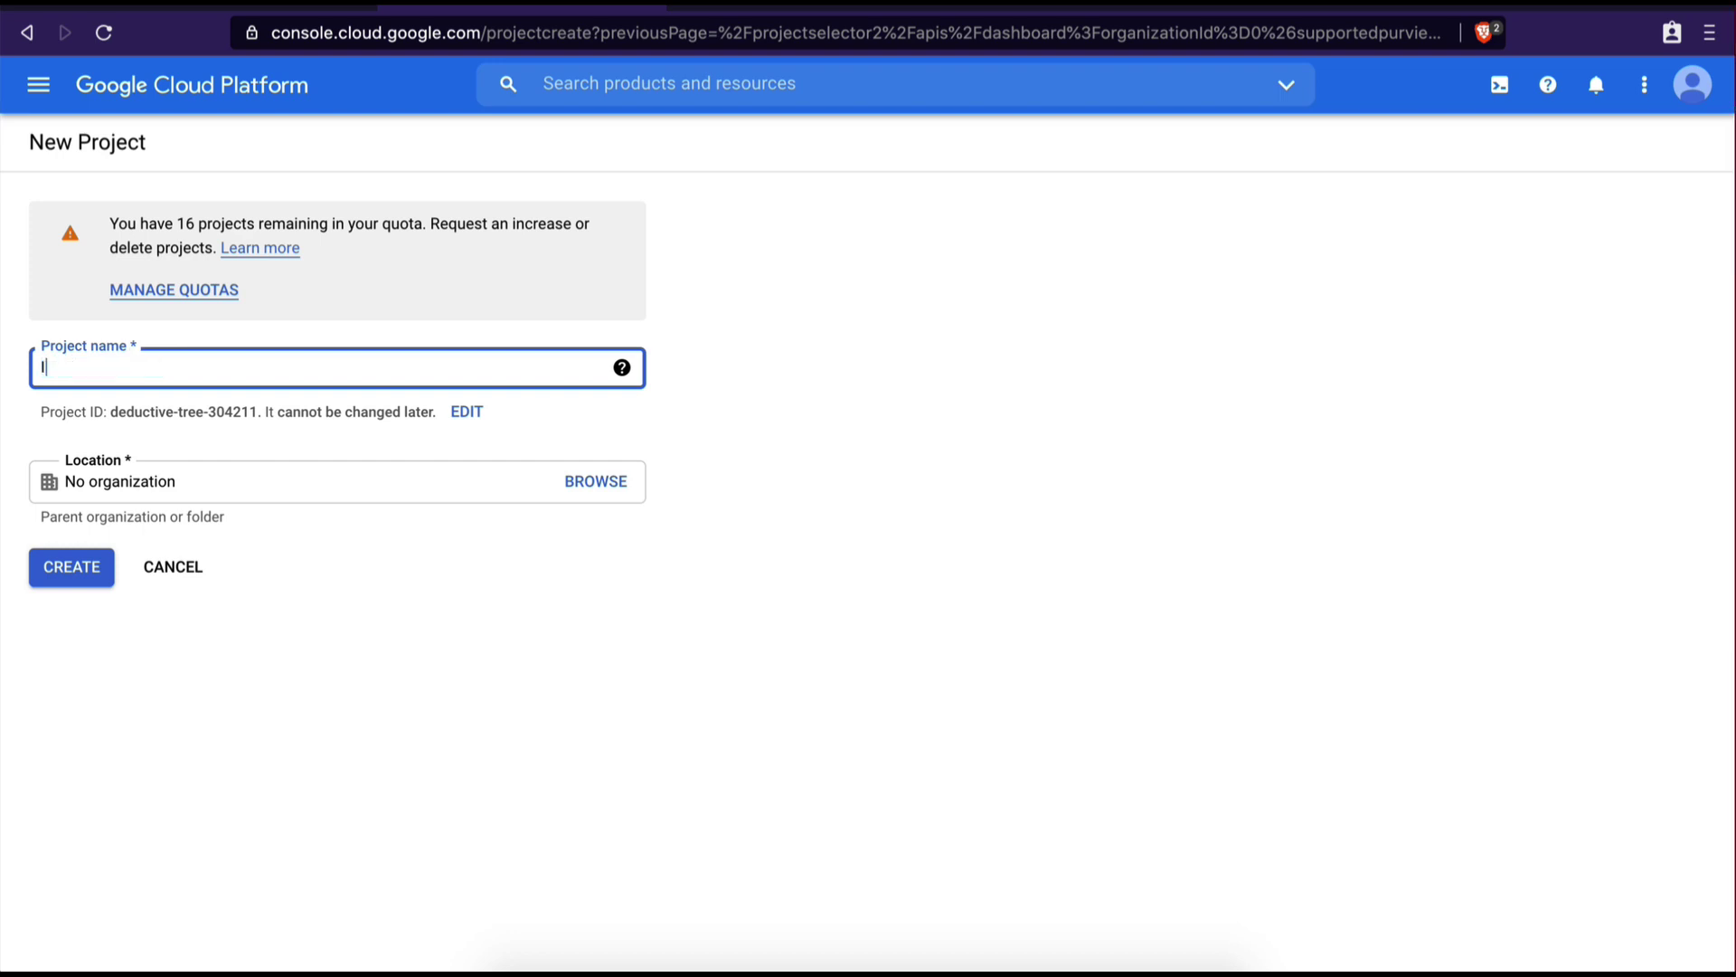
type("ntegromat Google Integration")
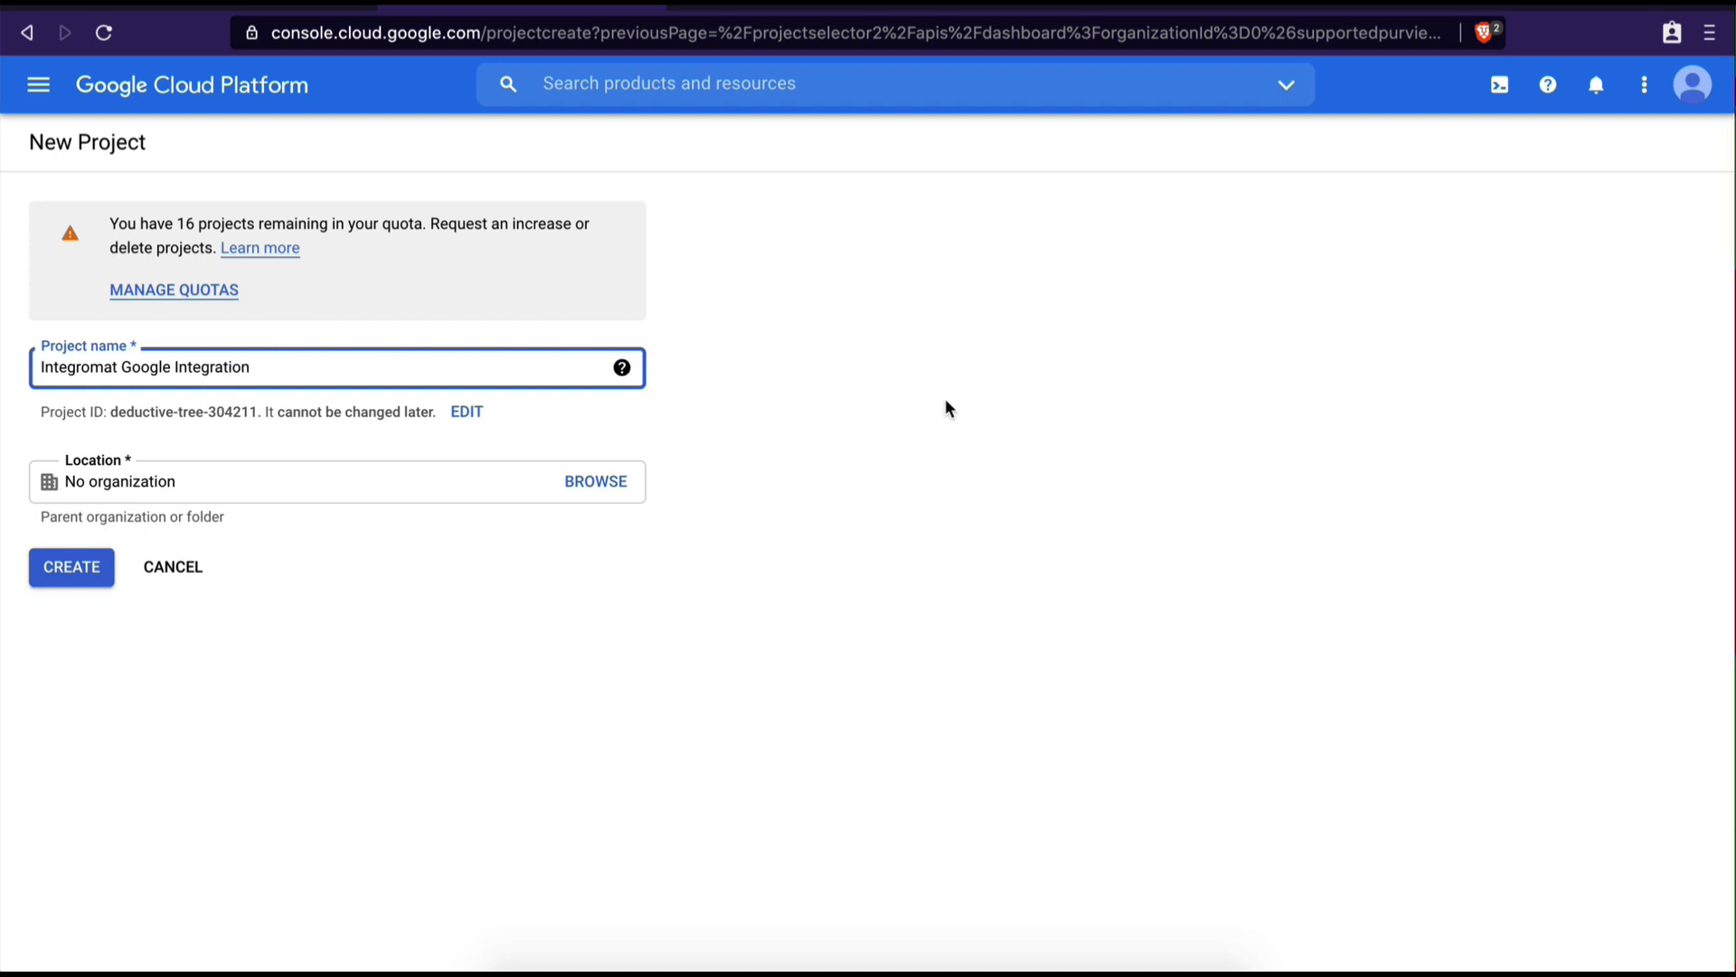
left_click(770, 633)
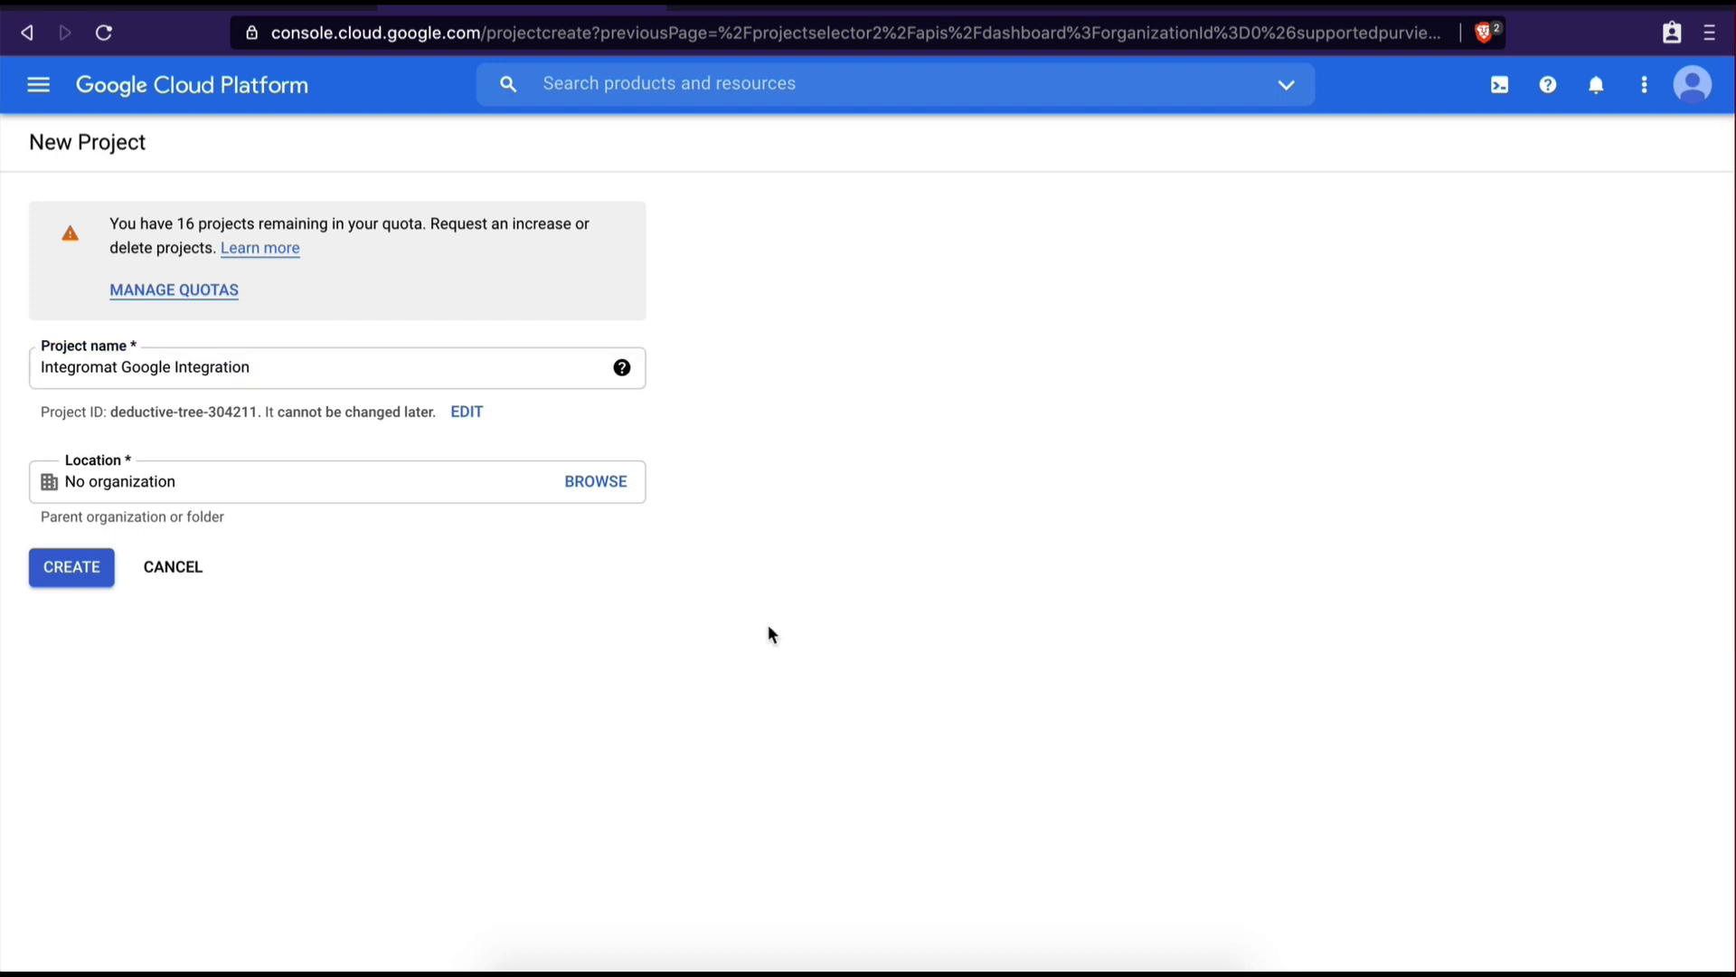
left_click(93, 577)
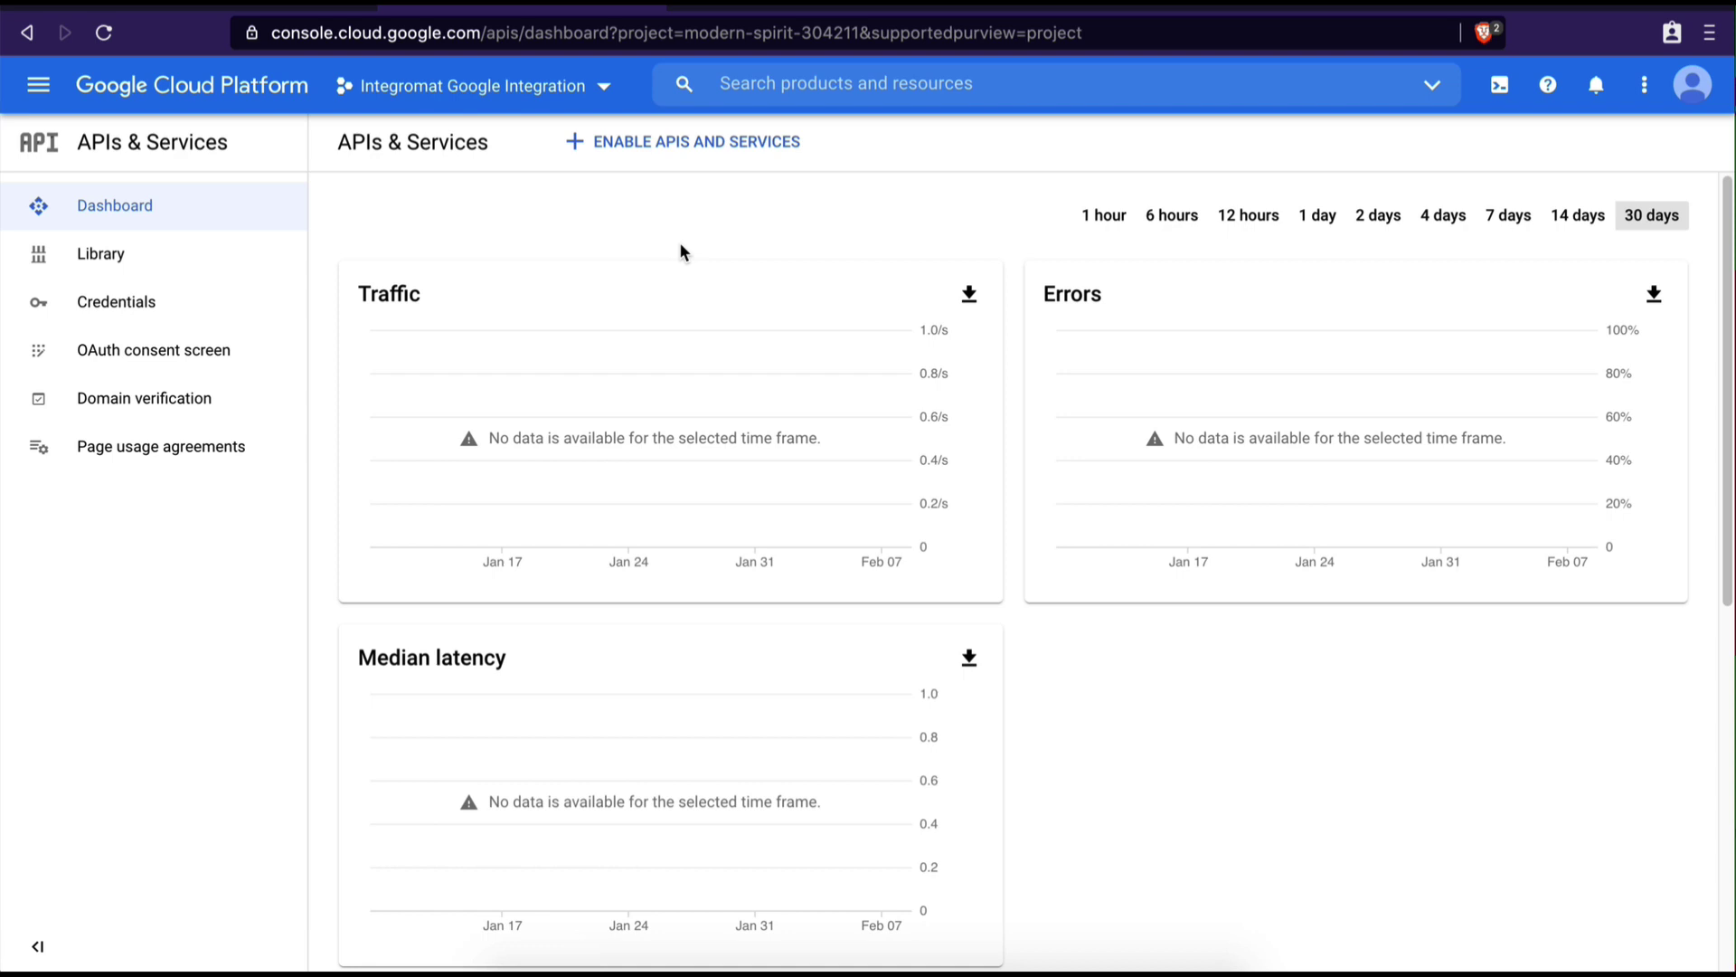
Find the Gmail API in the API Library and enable it for the project
left_click(631, 143)
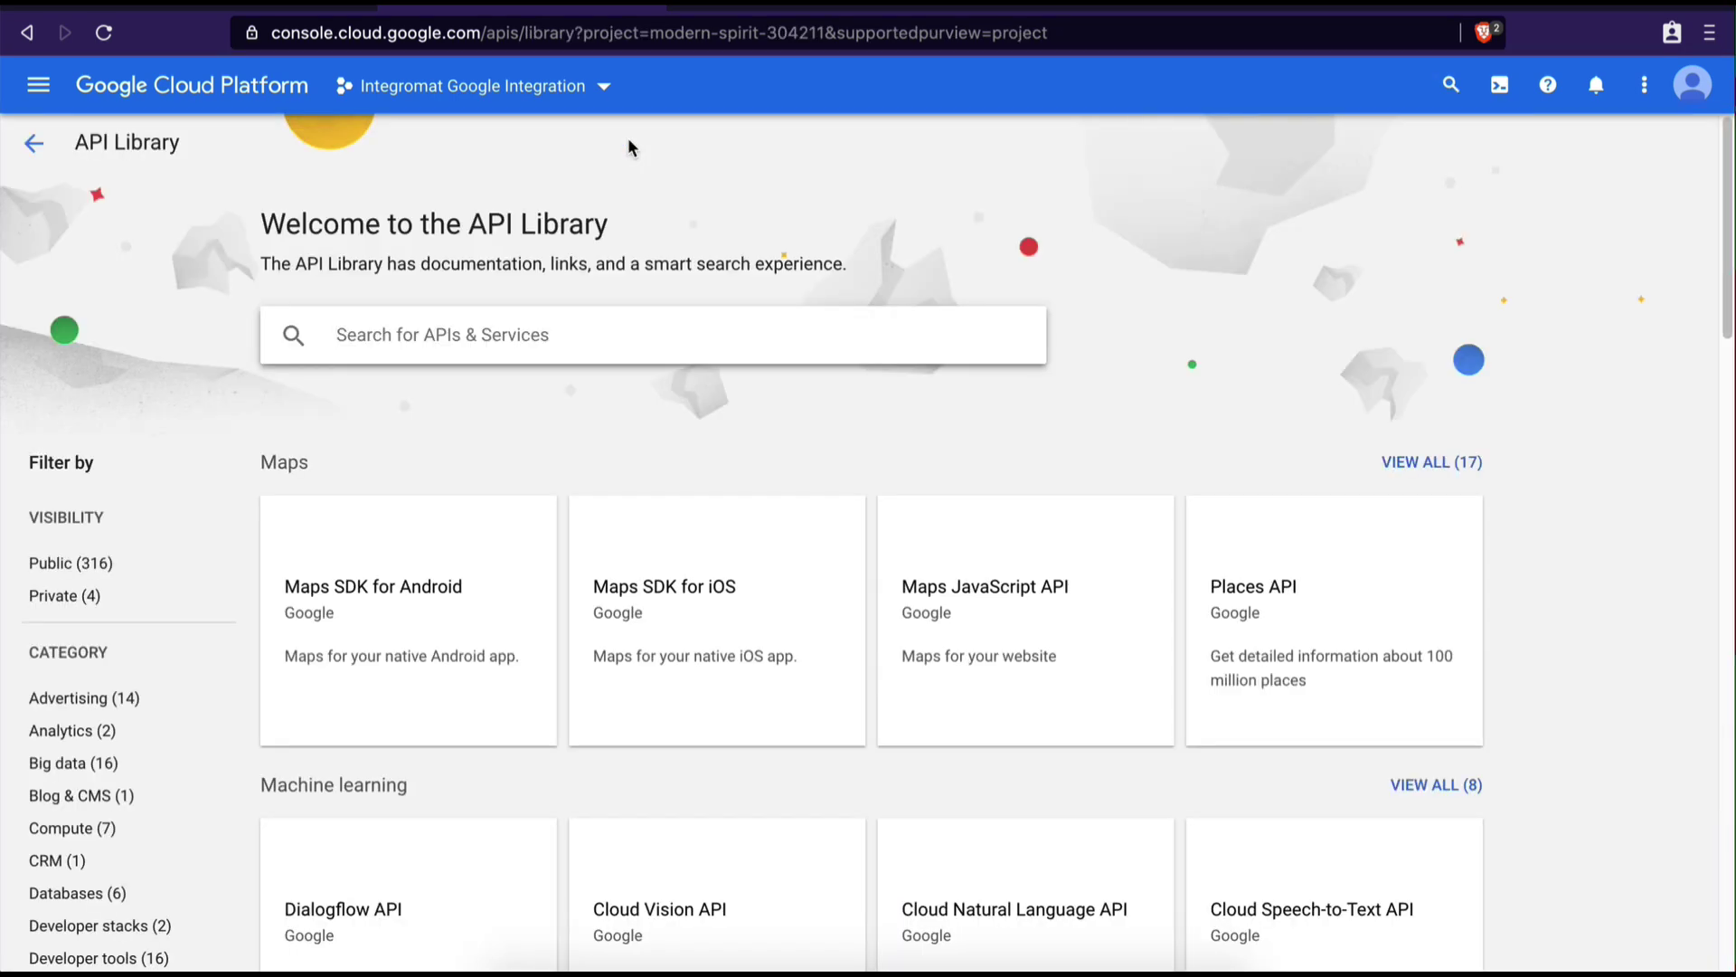
type("gmai")
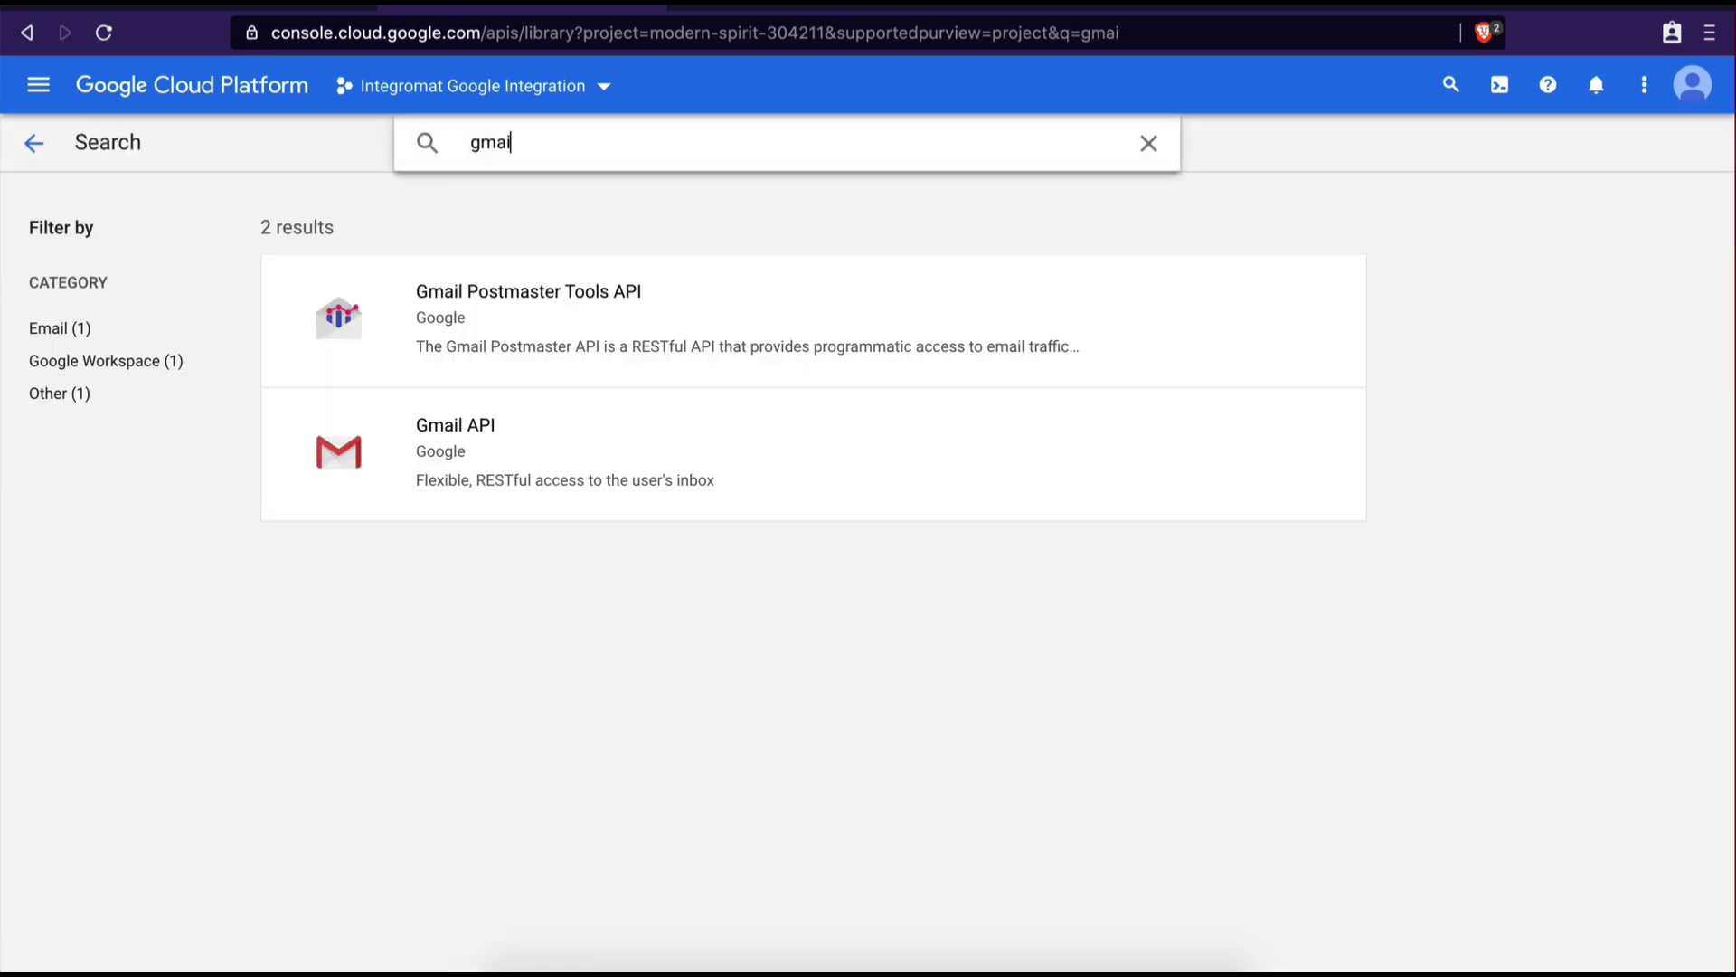
type("lpi api")
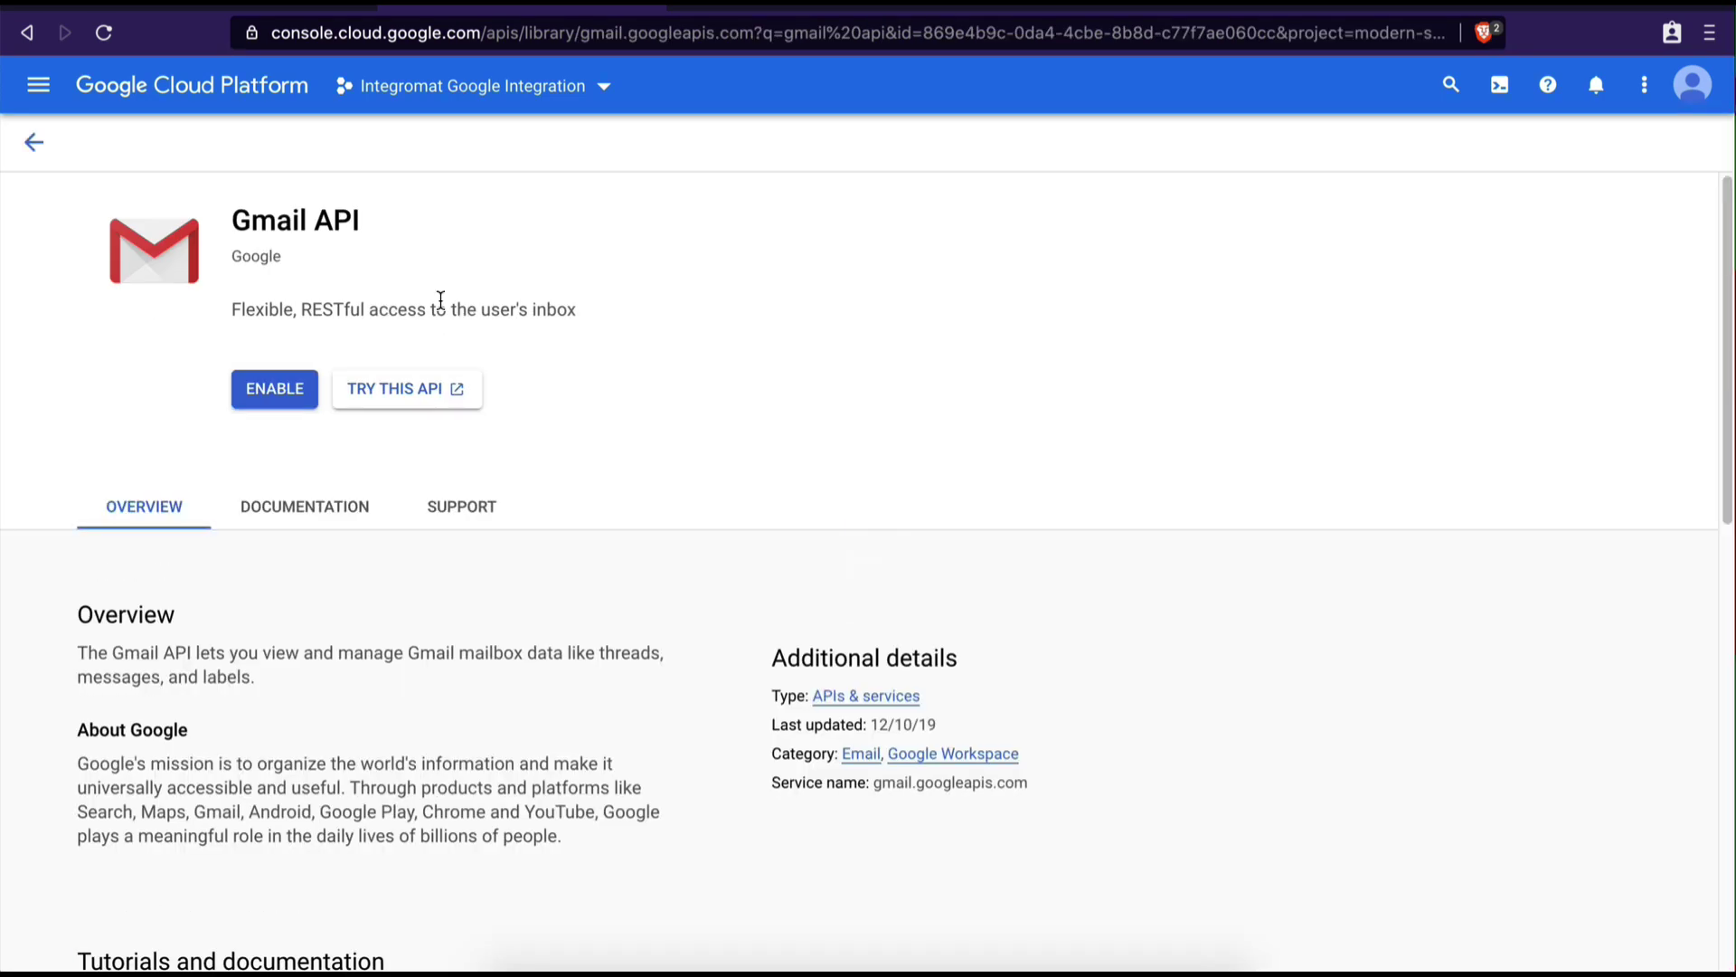
left_click(269, 396)
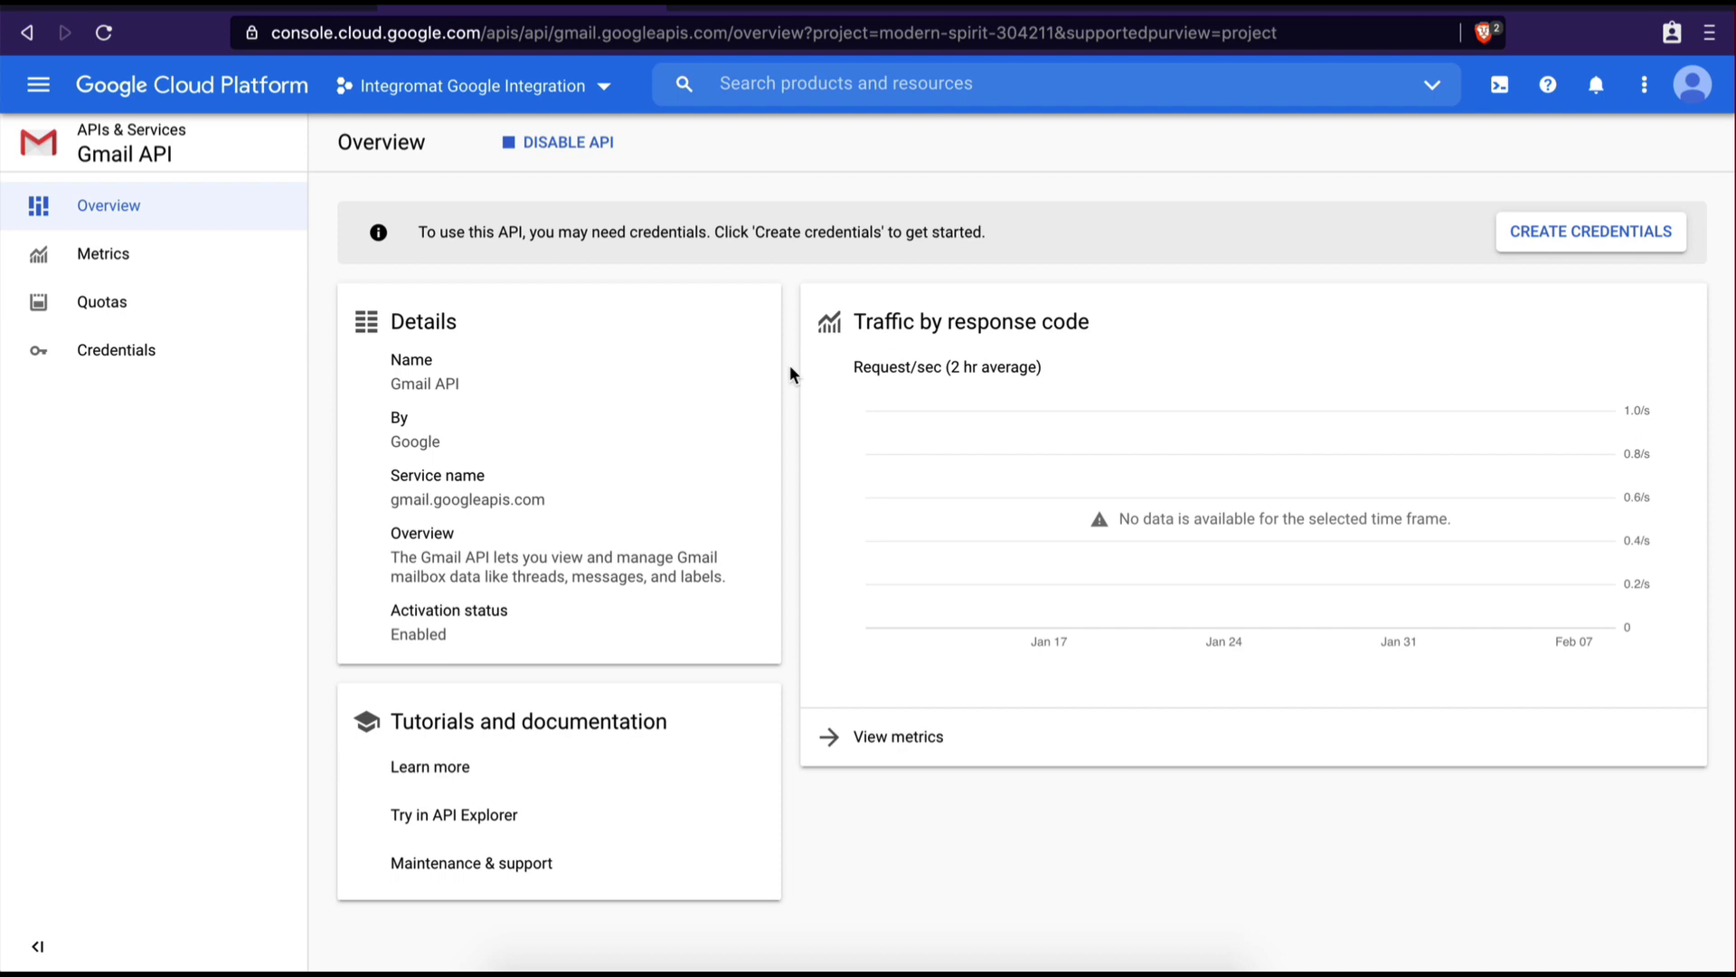
Go to APIs & Services > OAuth consent screen and pick the External user type
left_click(38, 88)
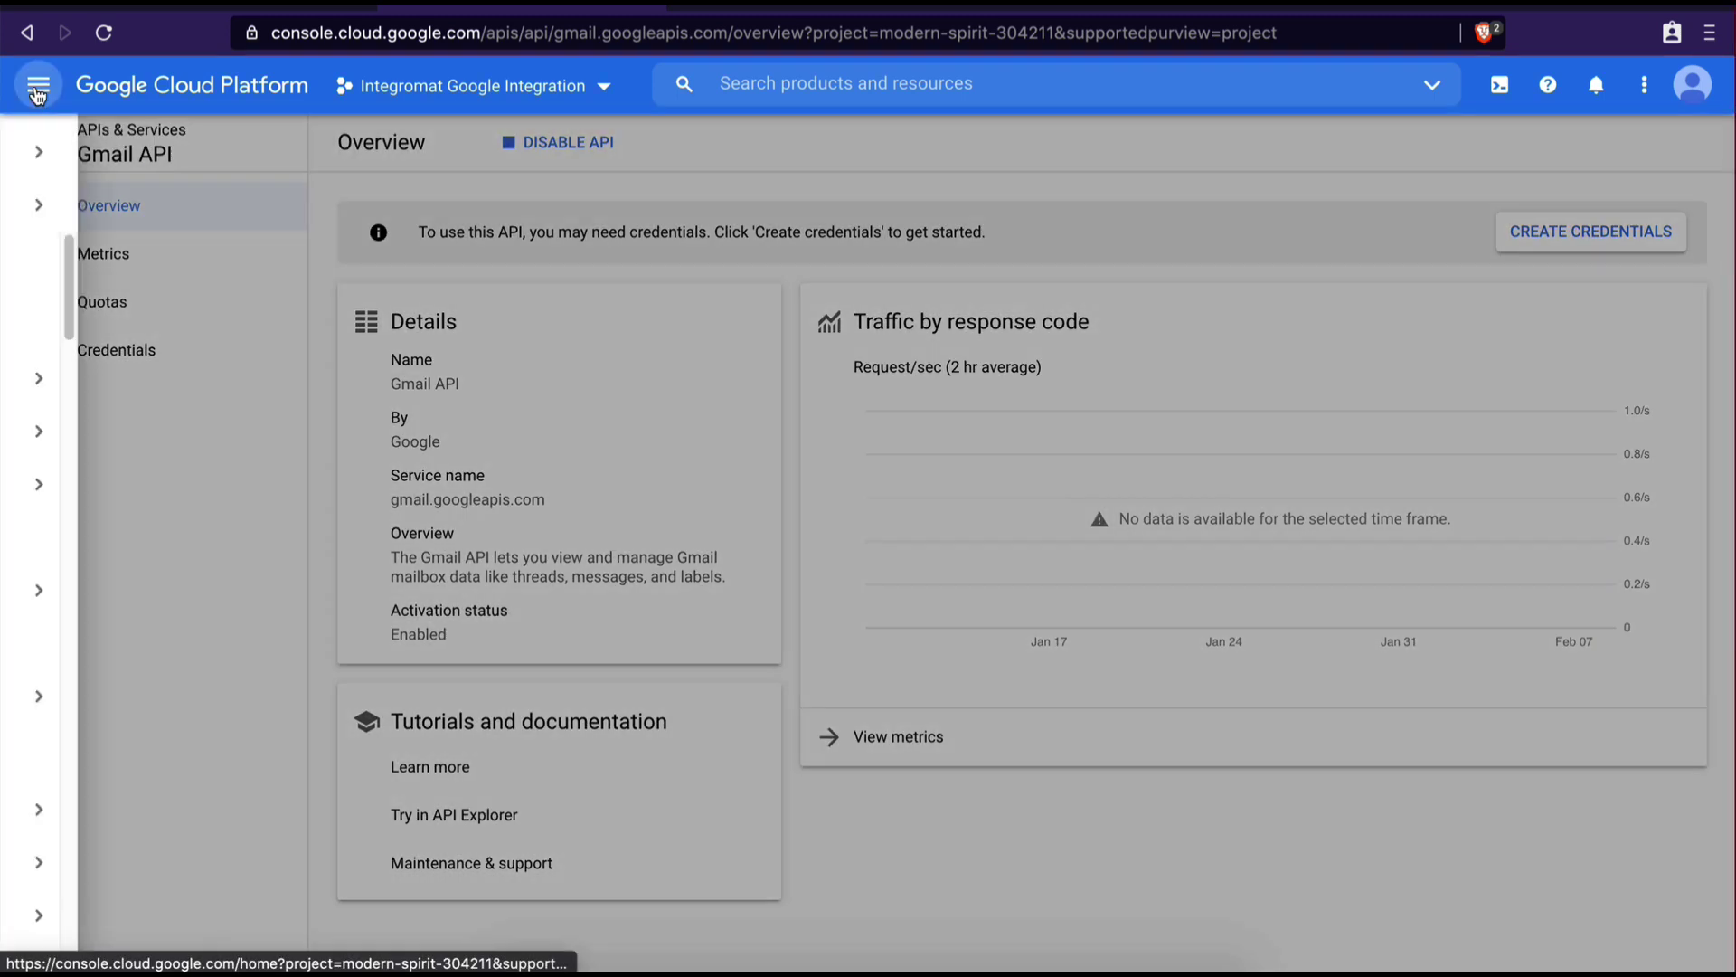
mouse_move(167, 389)
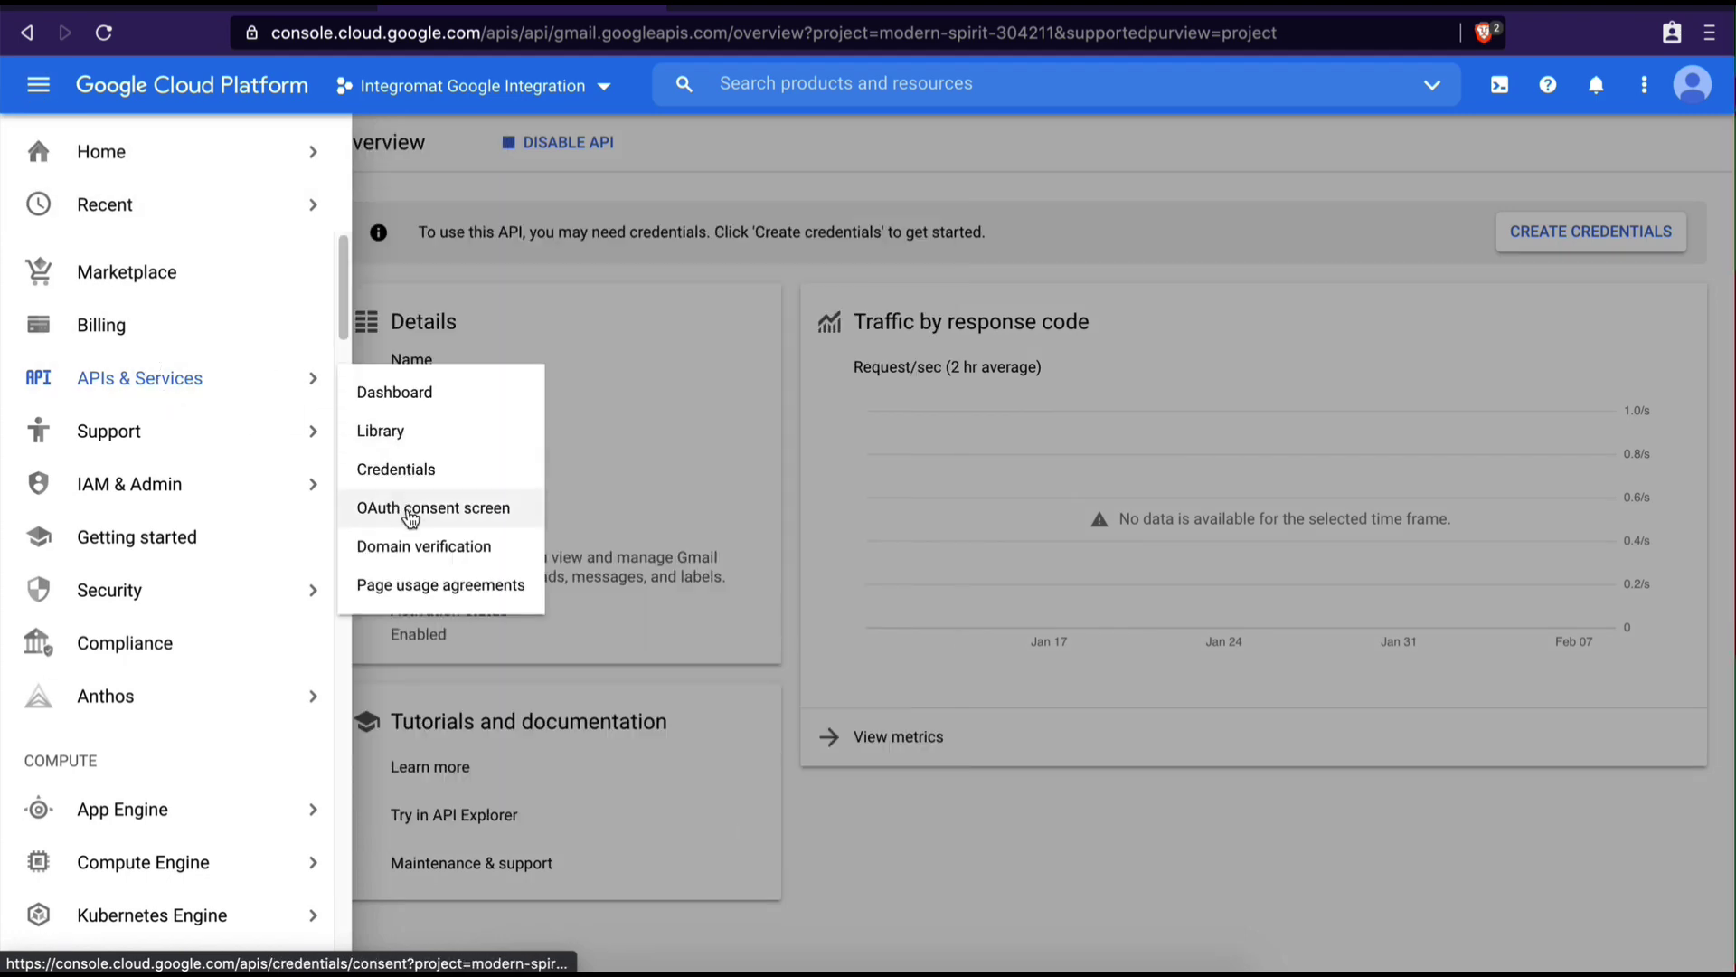
left_click(409, 512)
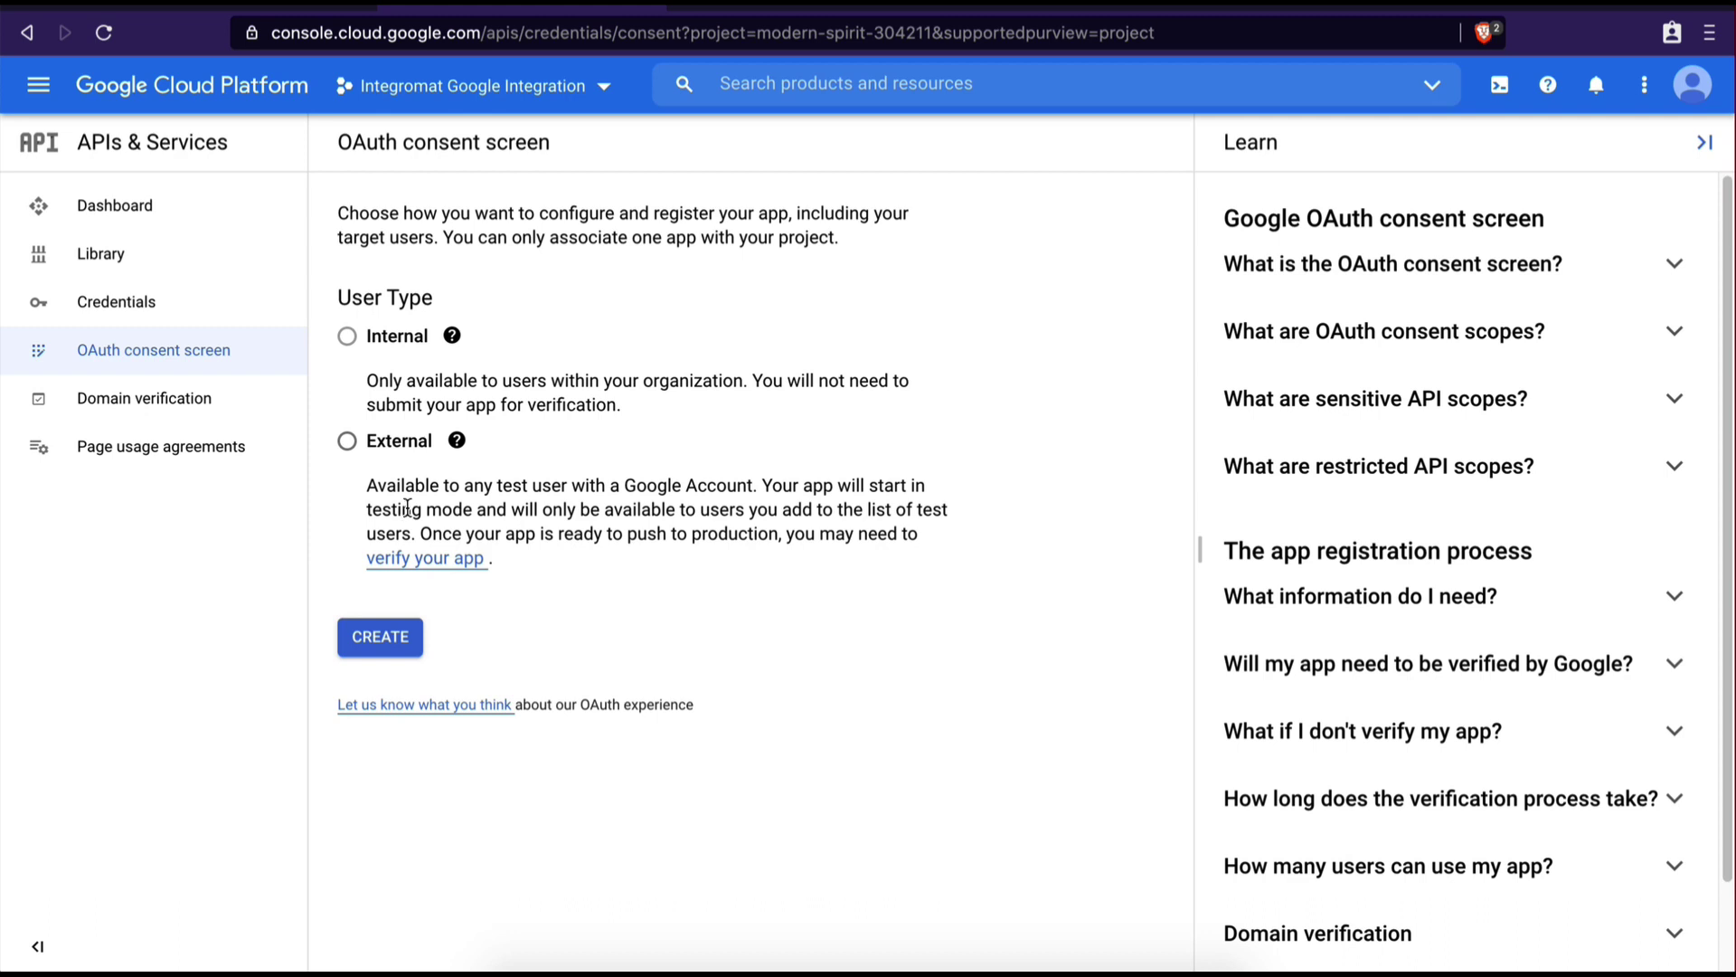
left_click(348, 443)
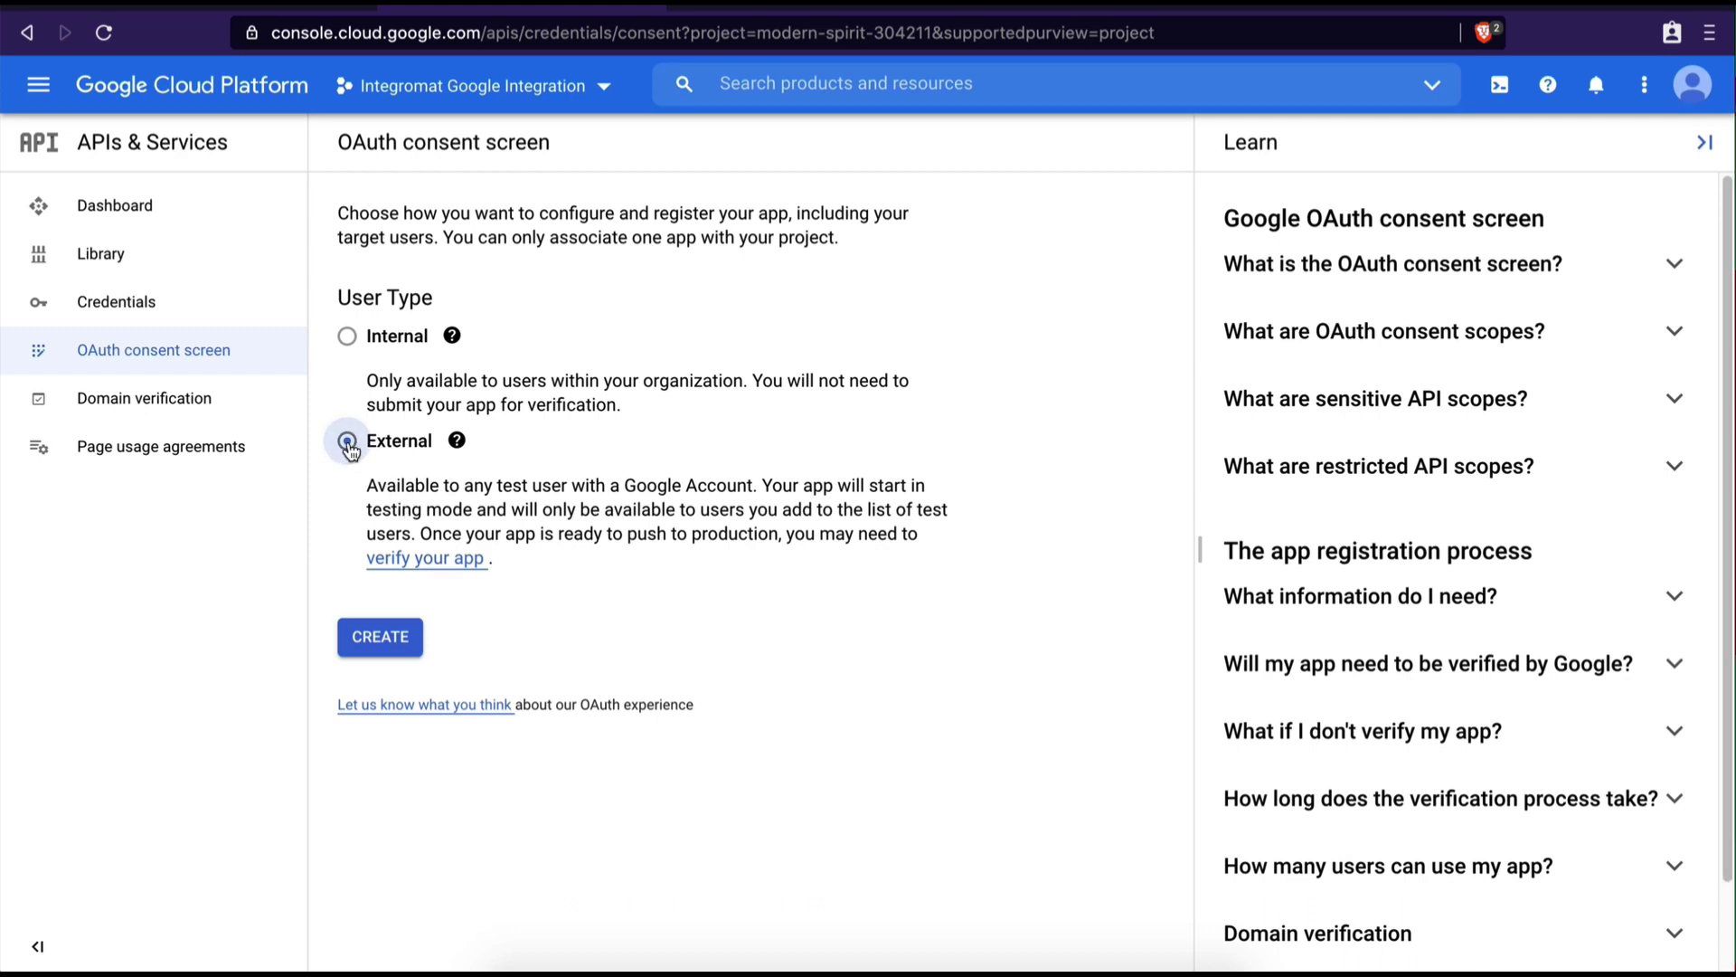
Create the consent screen with app name 'Integromat' and the account's e-mail as support contact
left_click(402, 644)
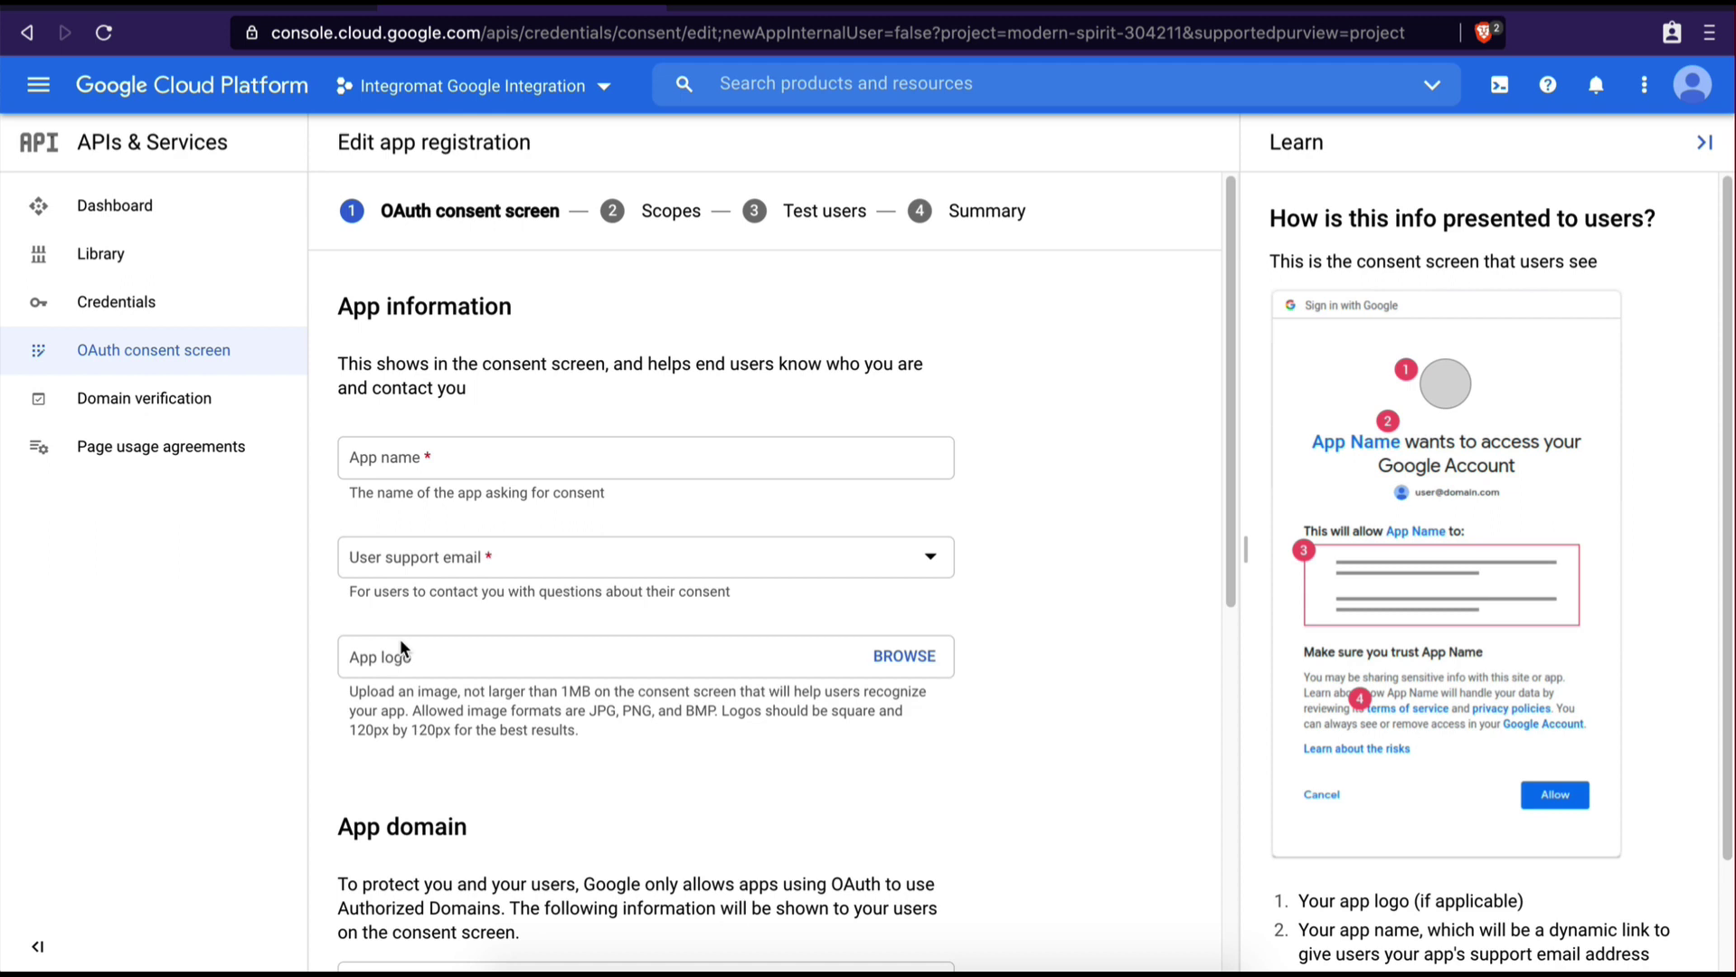
left_click(425, 461)
type("Integ")
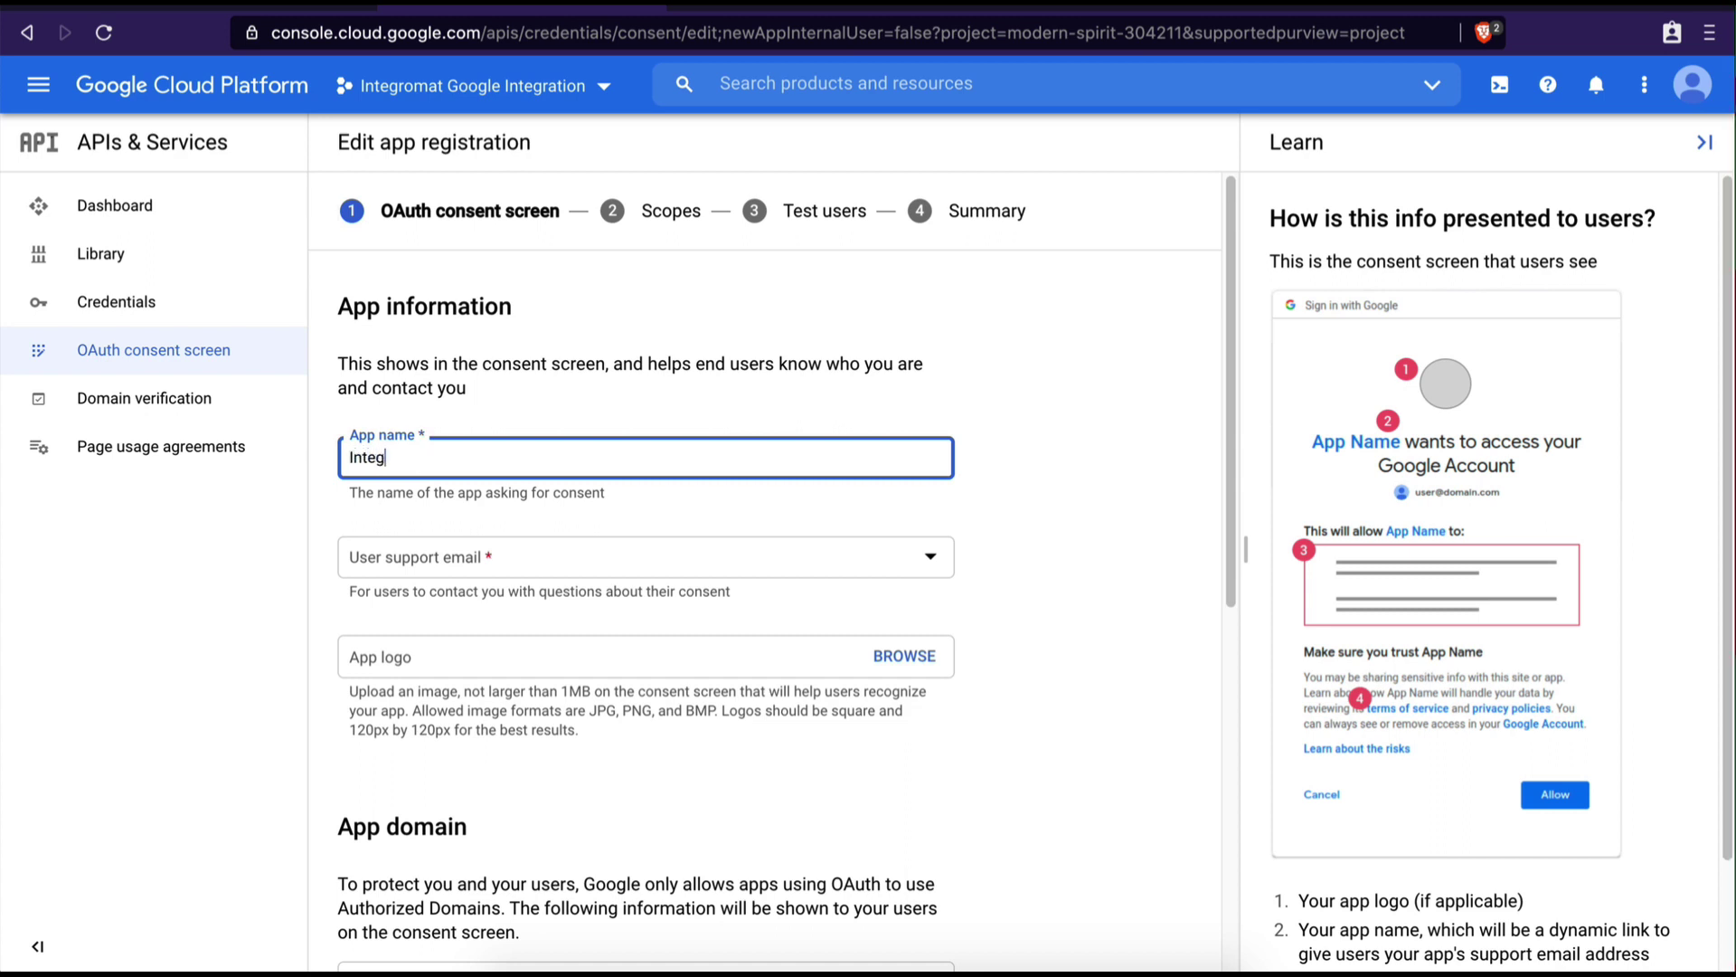
type("romat")
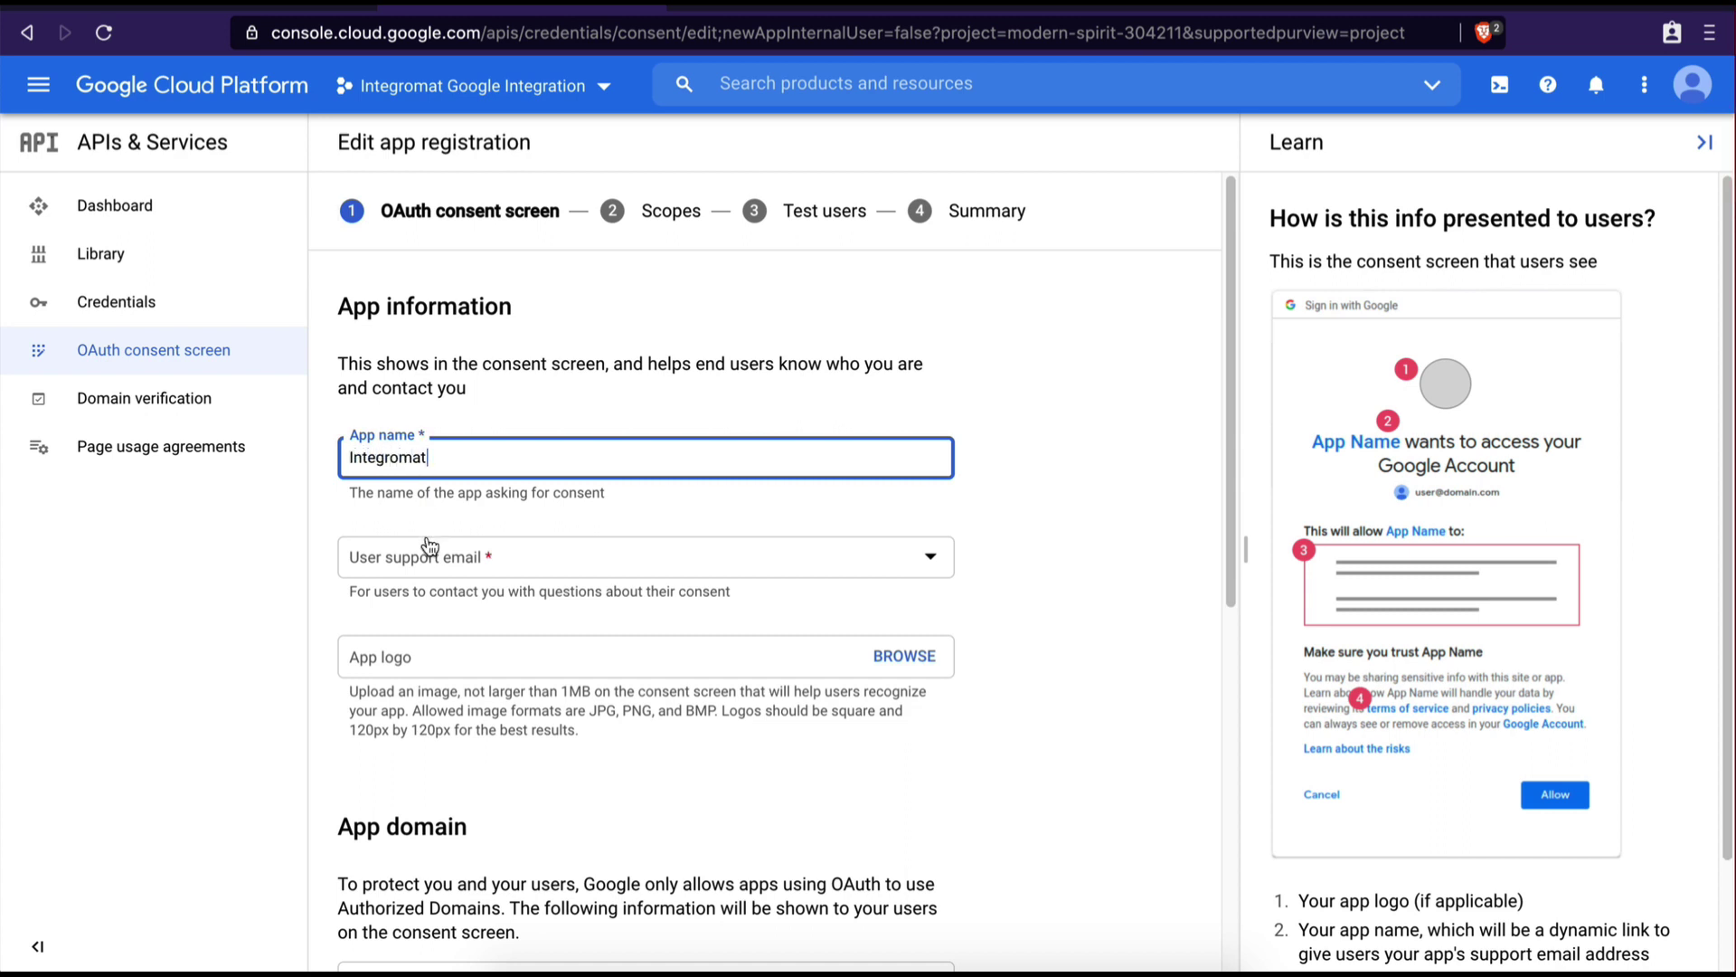
left_click(428, 548)
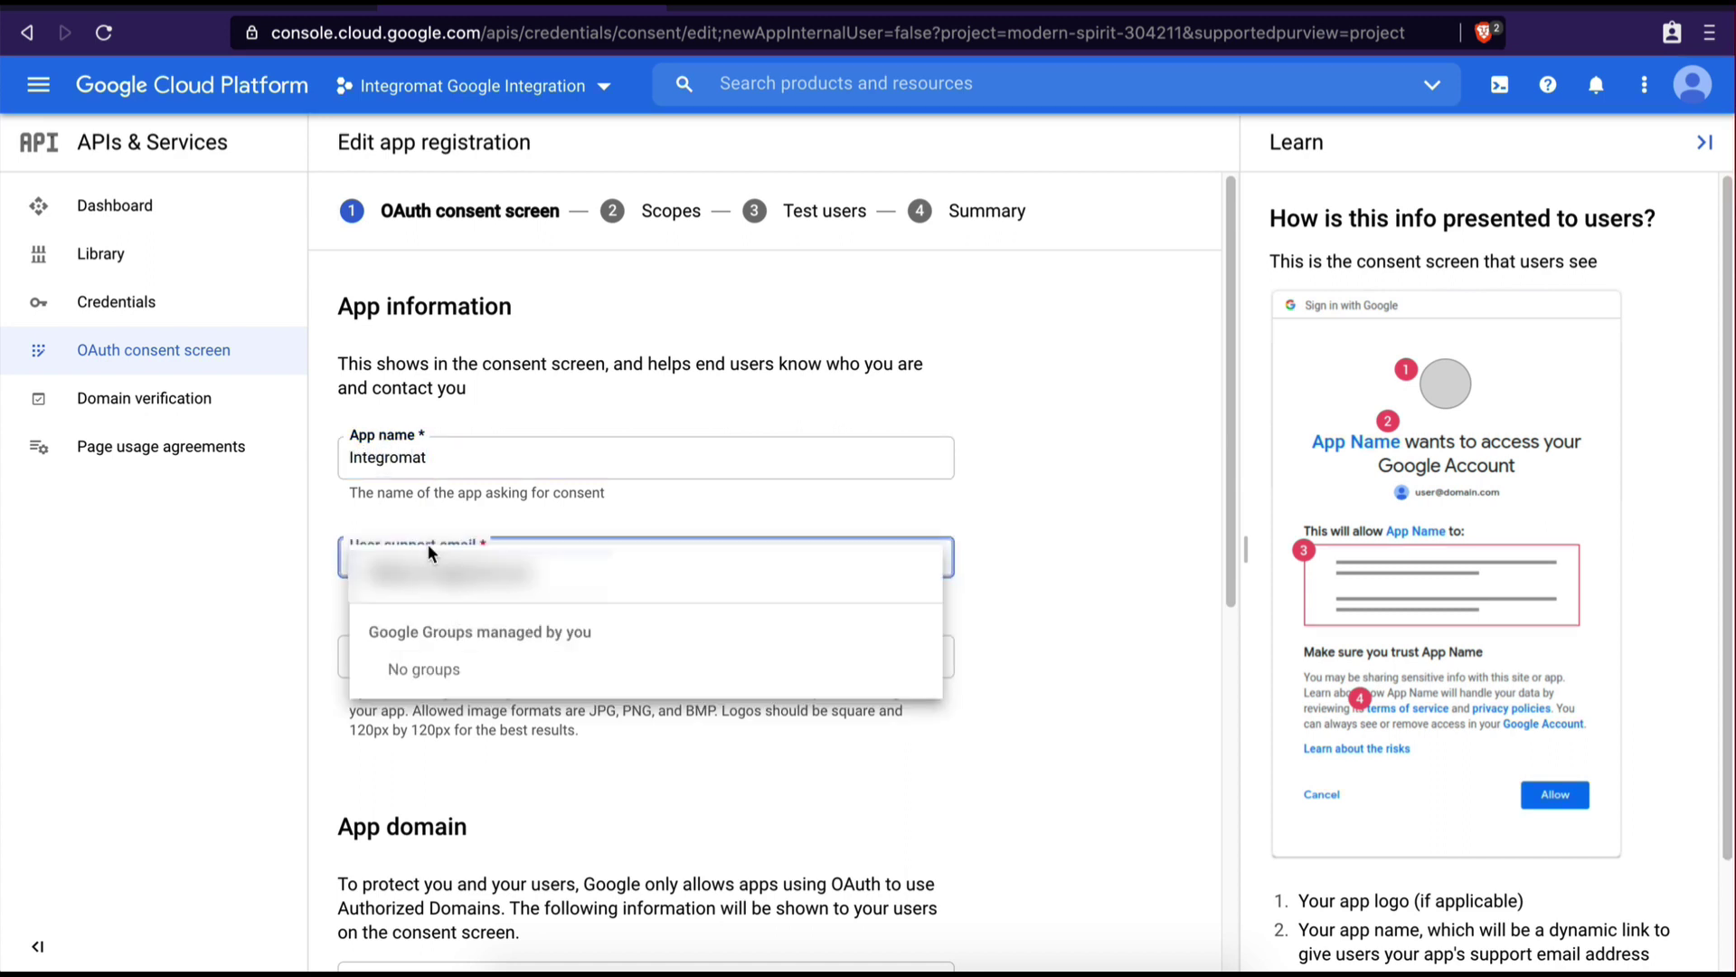
left_click(557, 581)
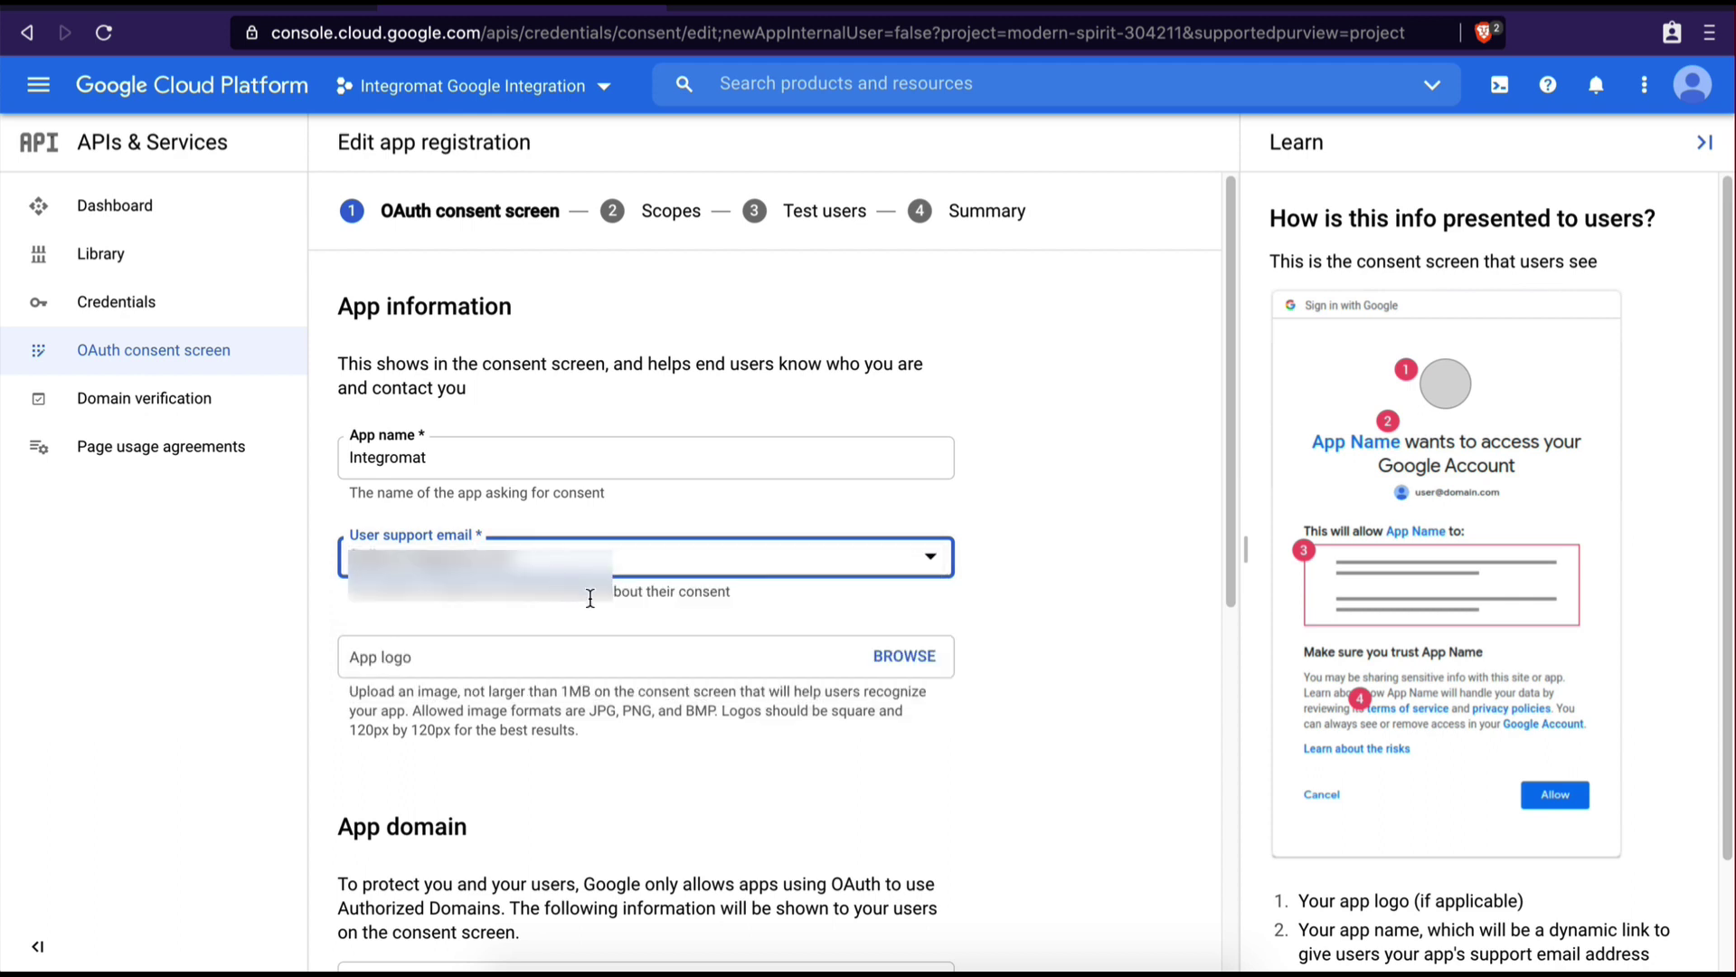
Add integromat.com as an authorized domain, enter the developer contact e-mail, and save
scroll(590, 598, "down", 6)
scroll(583, 624, "down", 1)
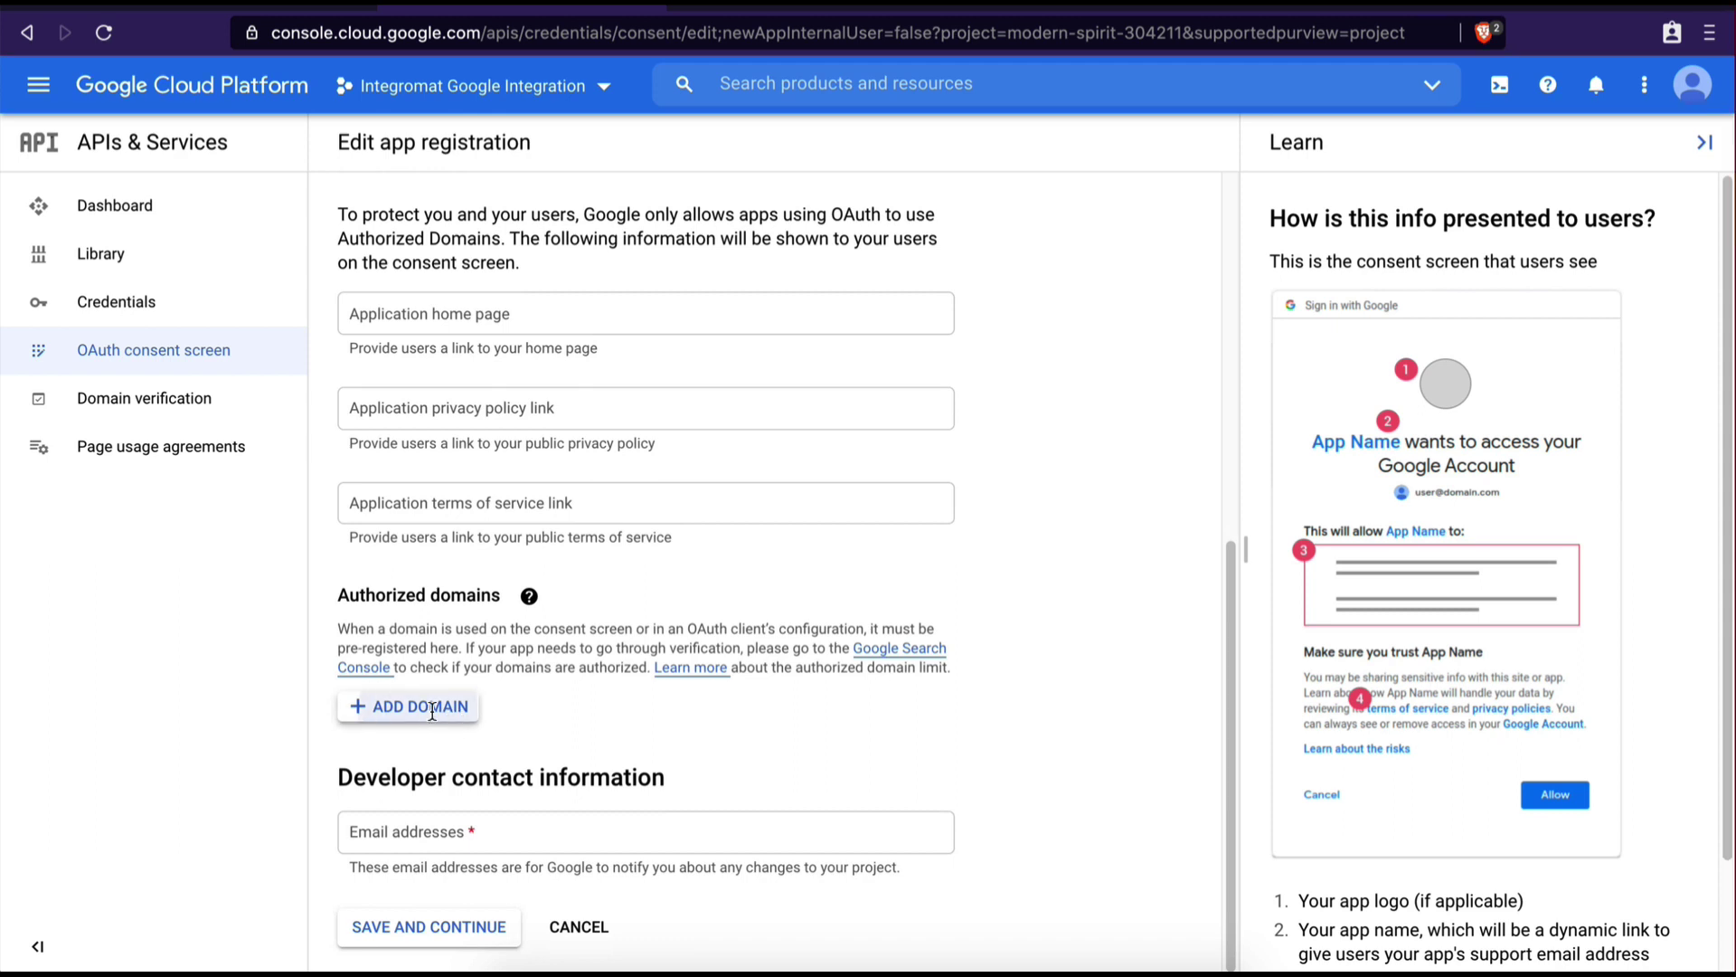
left_click(434, 716)
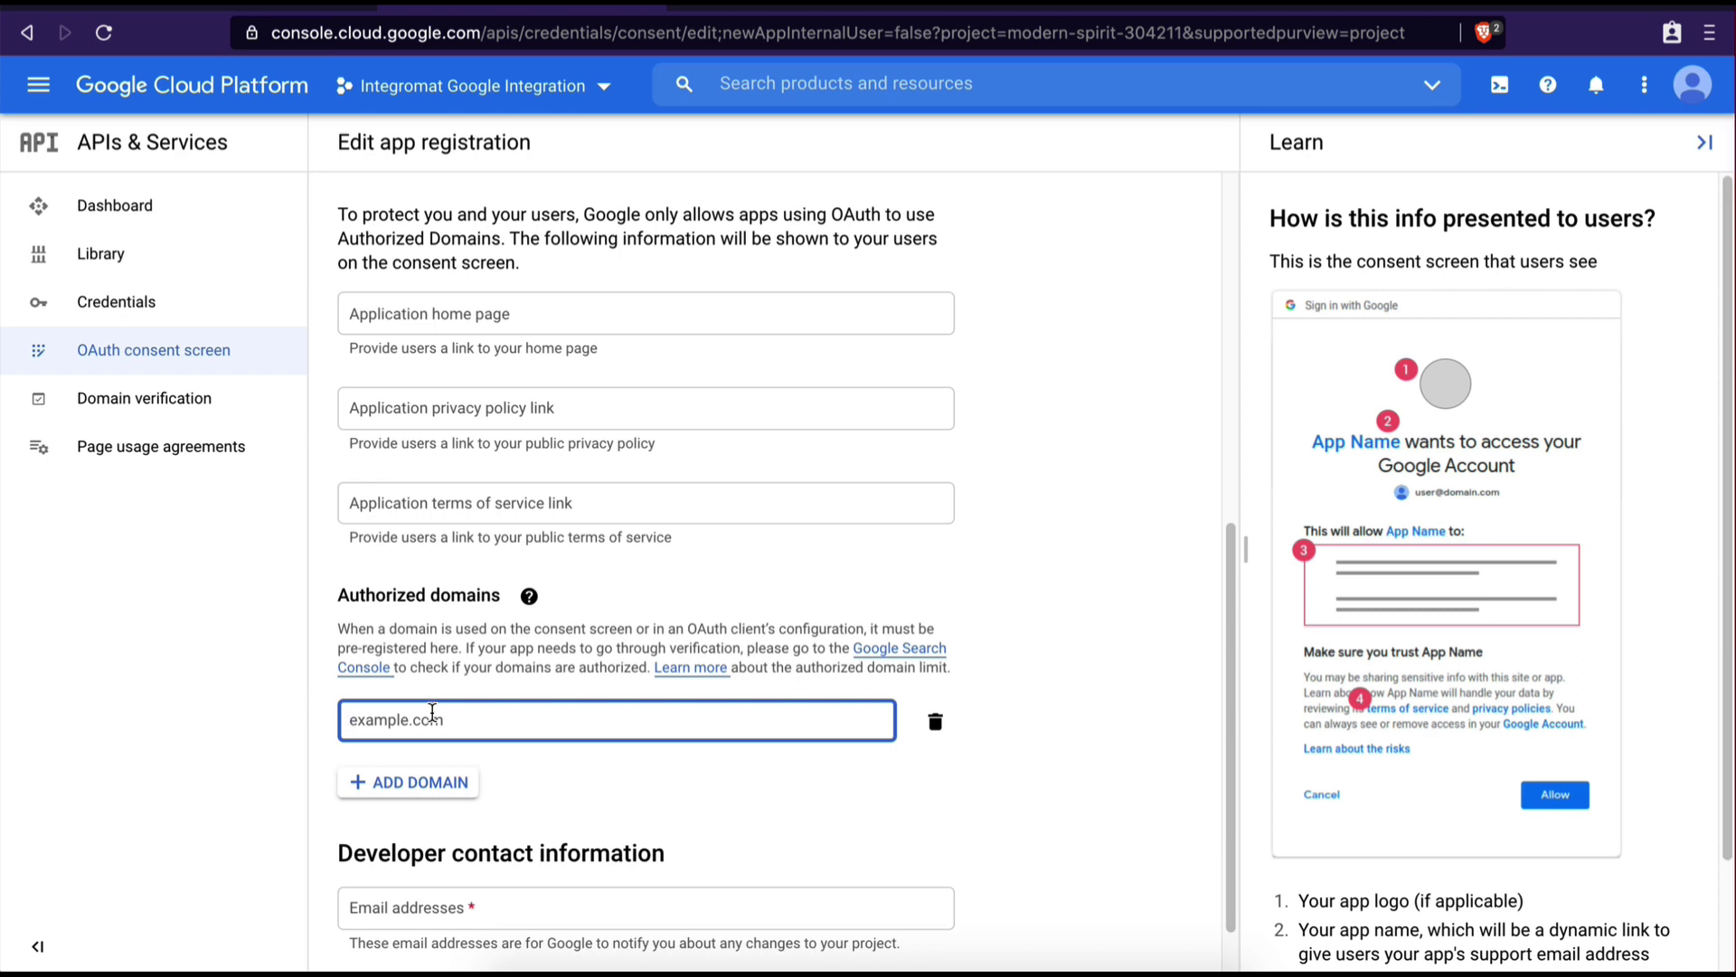
type("integromat.com")
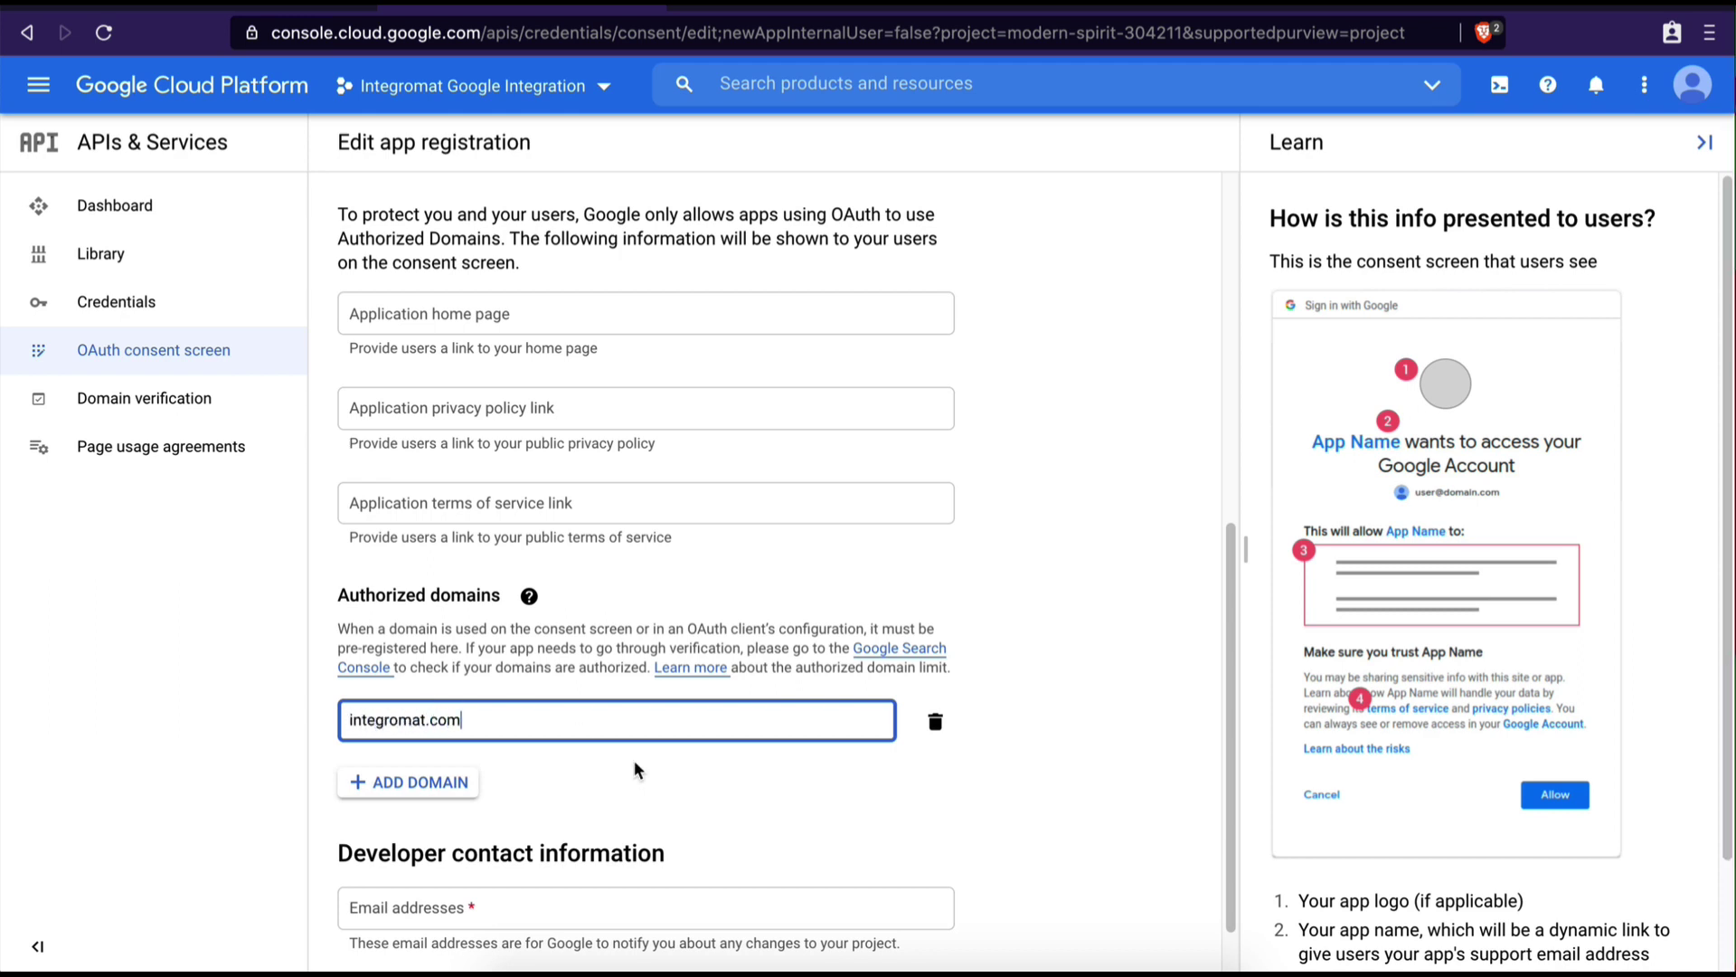
scroll(636, 763, "down", 1)
left_click(431, 830)
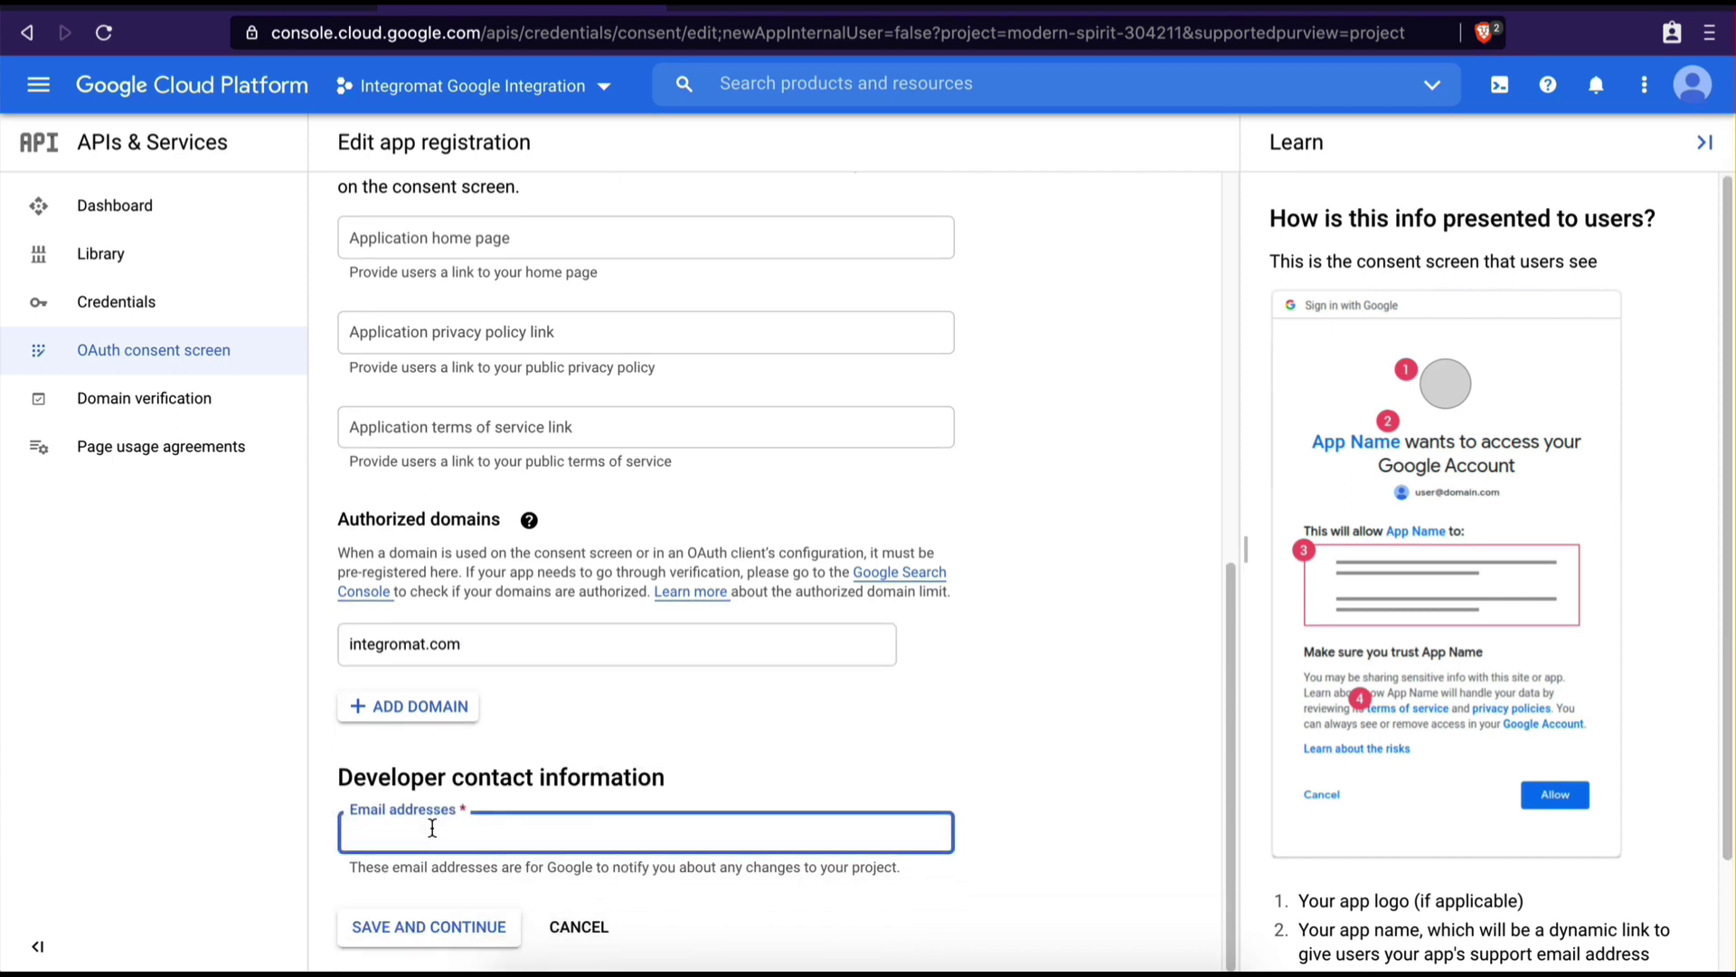
type("[blurred email address][blurred email text][blurred email text]")
left_click(705, 868)
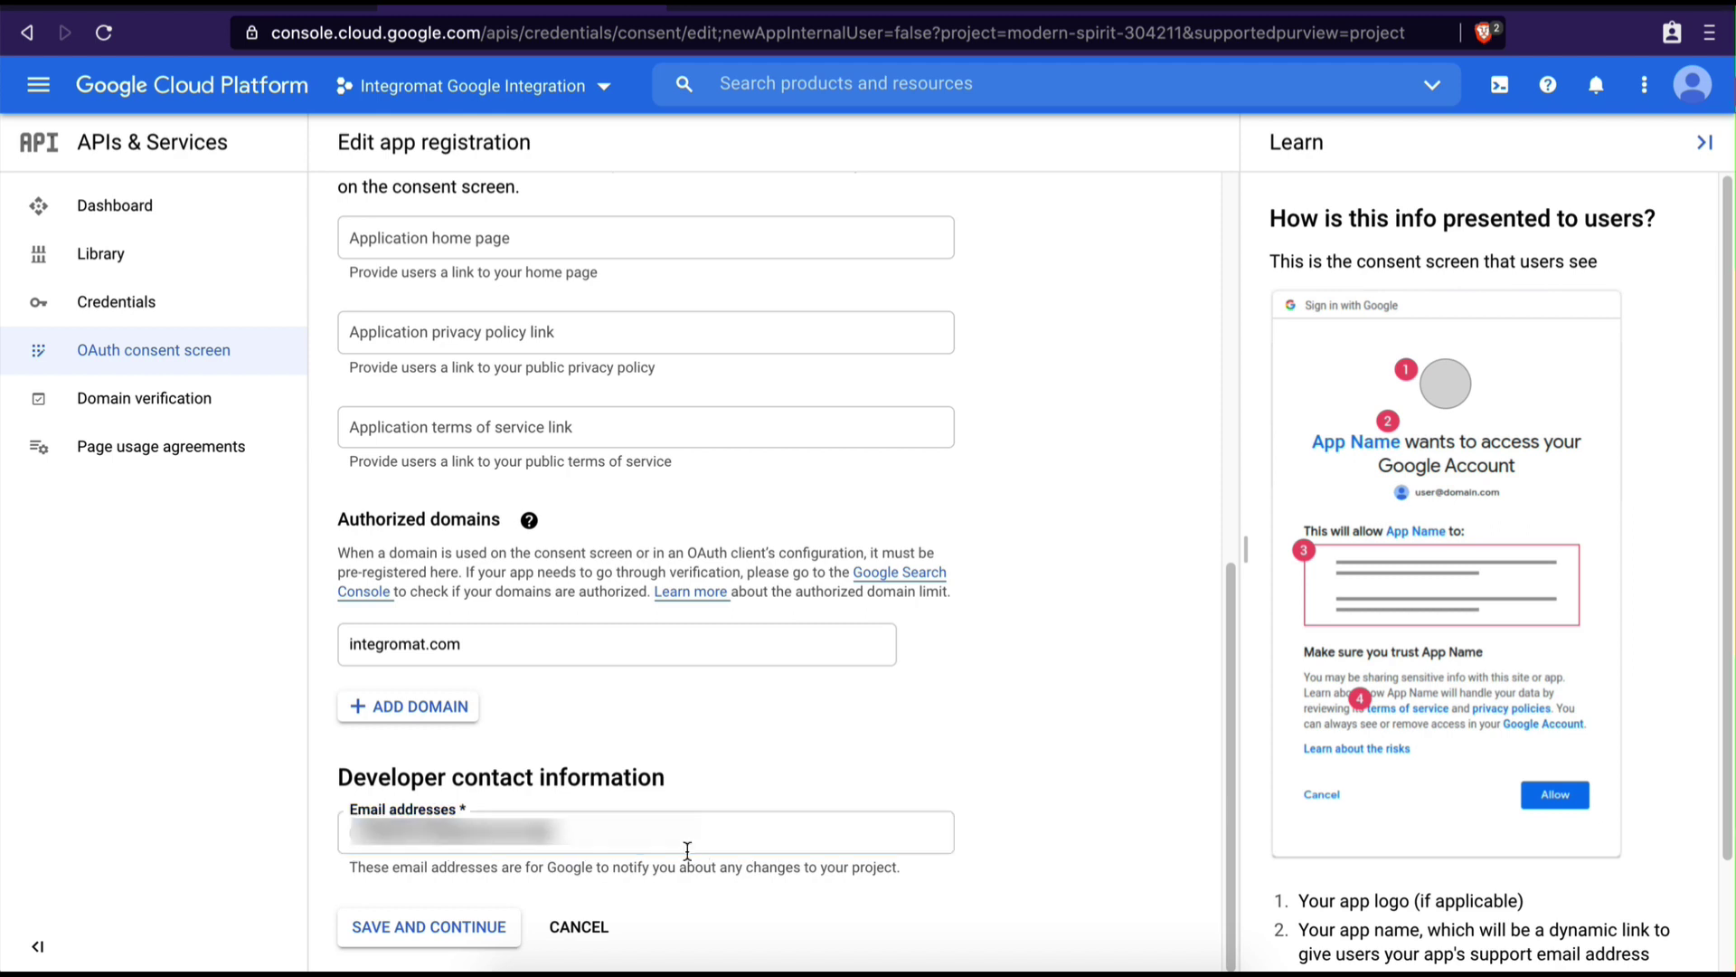
left_click(392, 928)
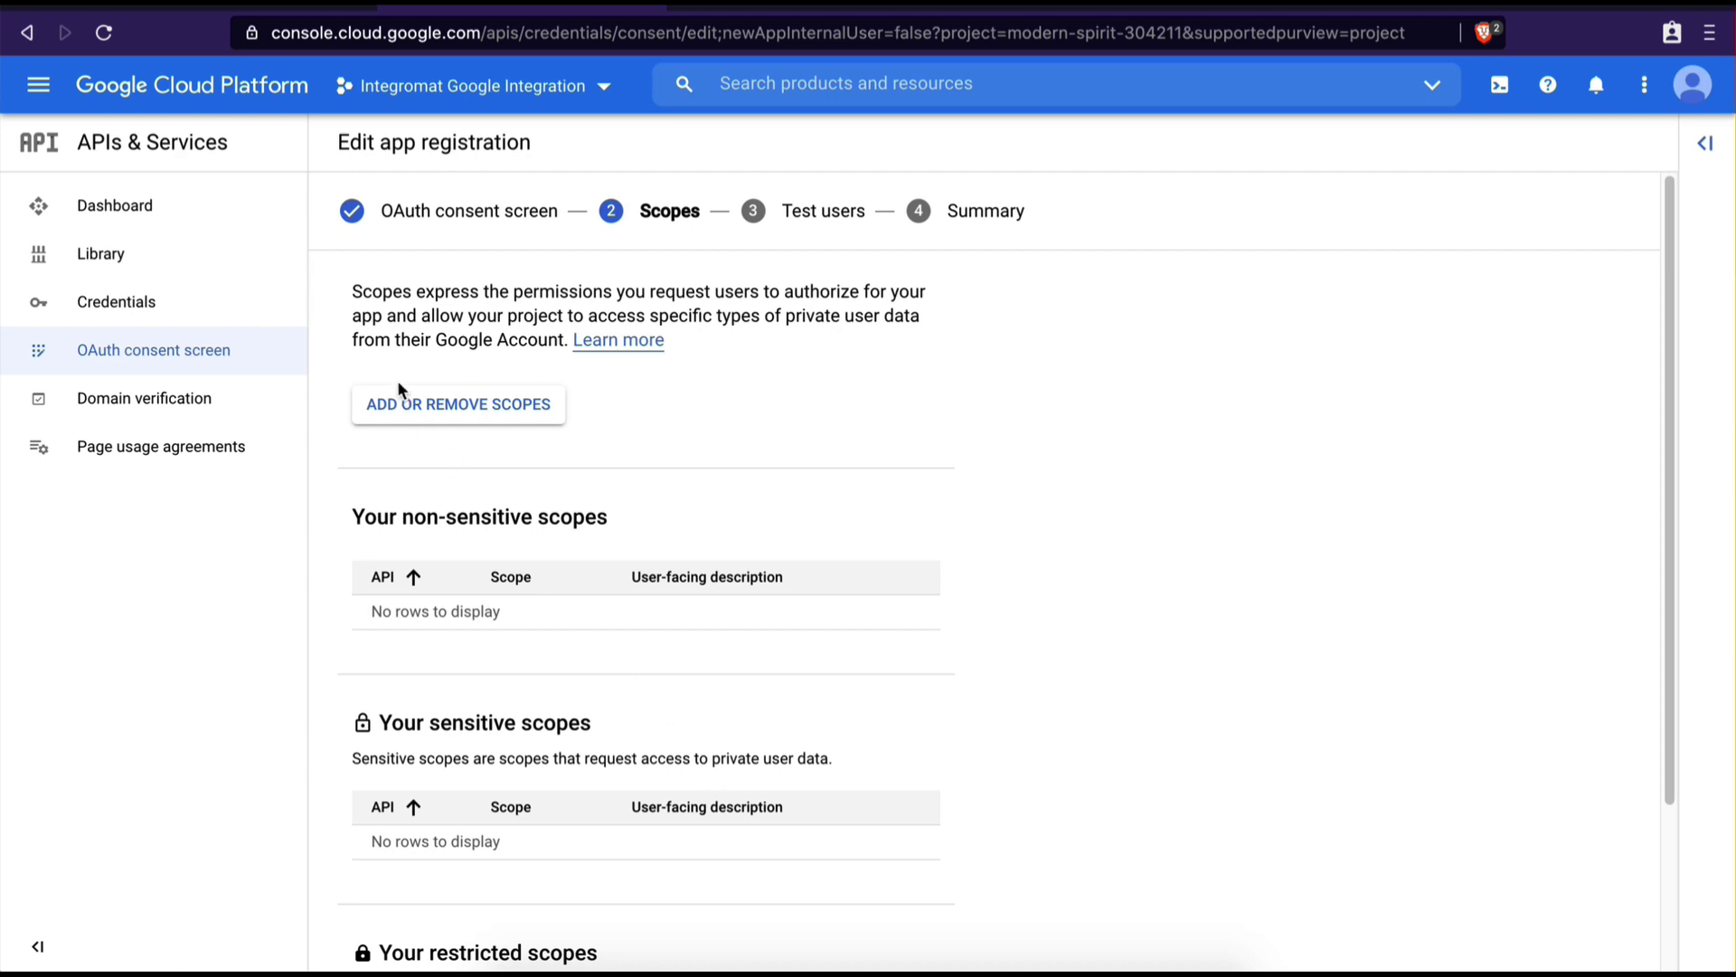
Open the scope selector and filter the scopes table to the Gmail API
left_click(407, 412)
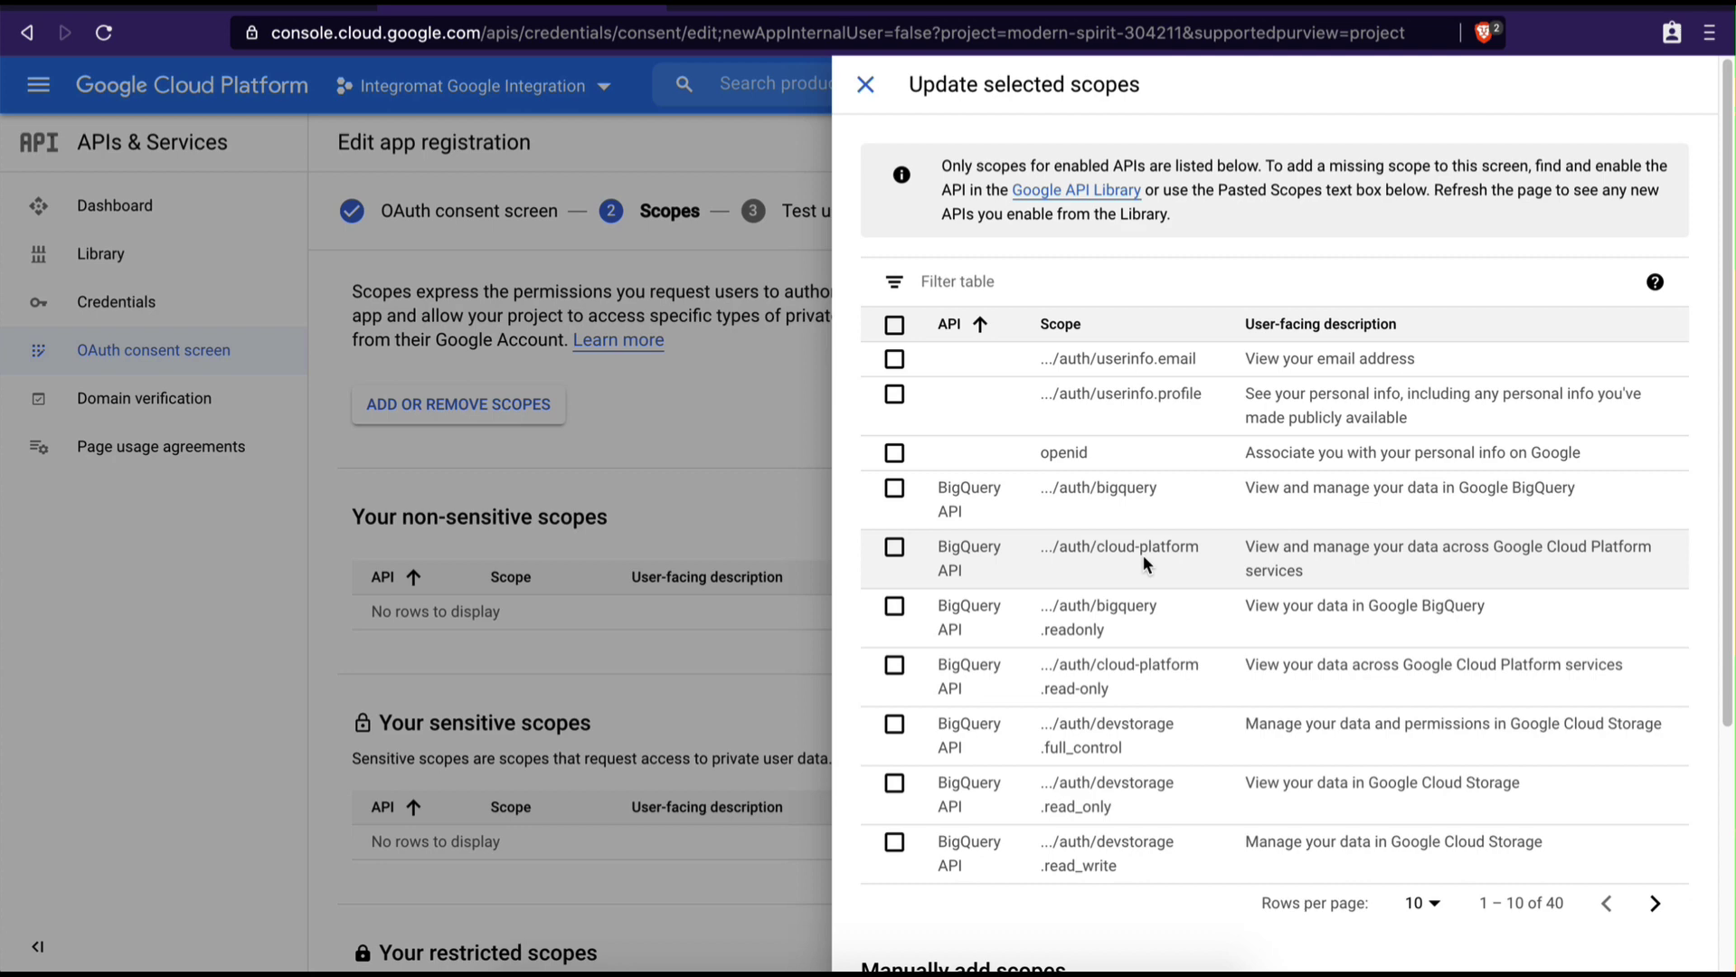
left_click(977, 278)
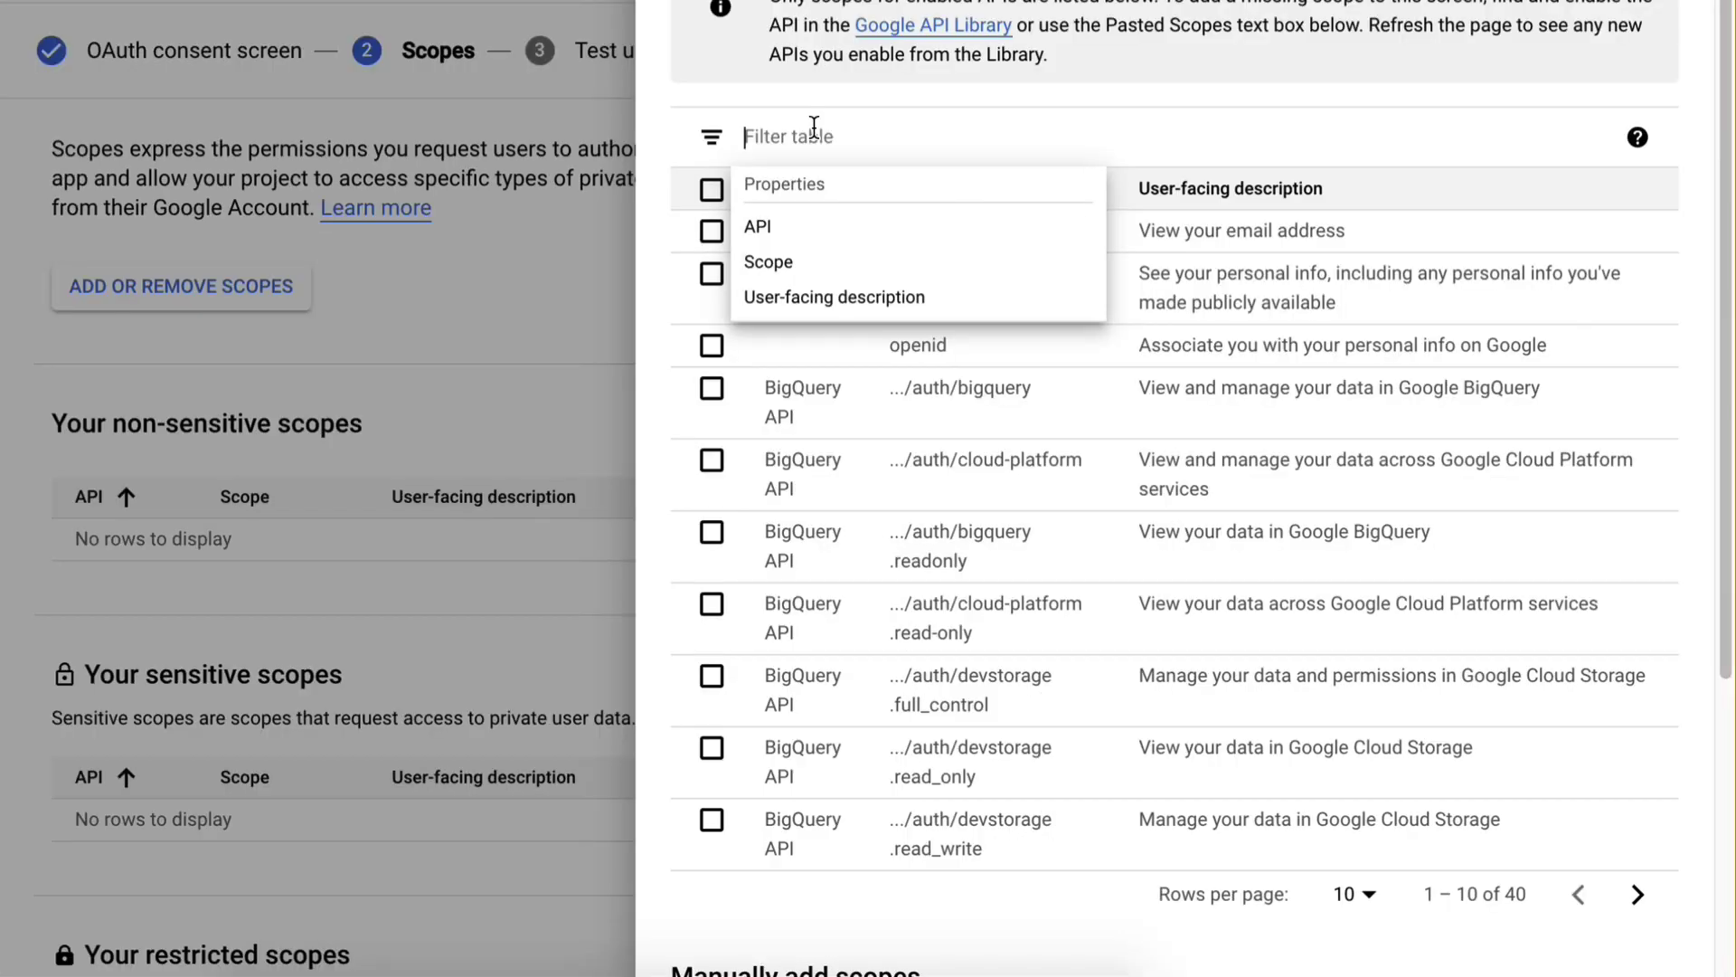
type("Gmail A")
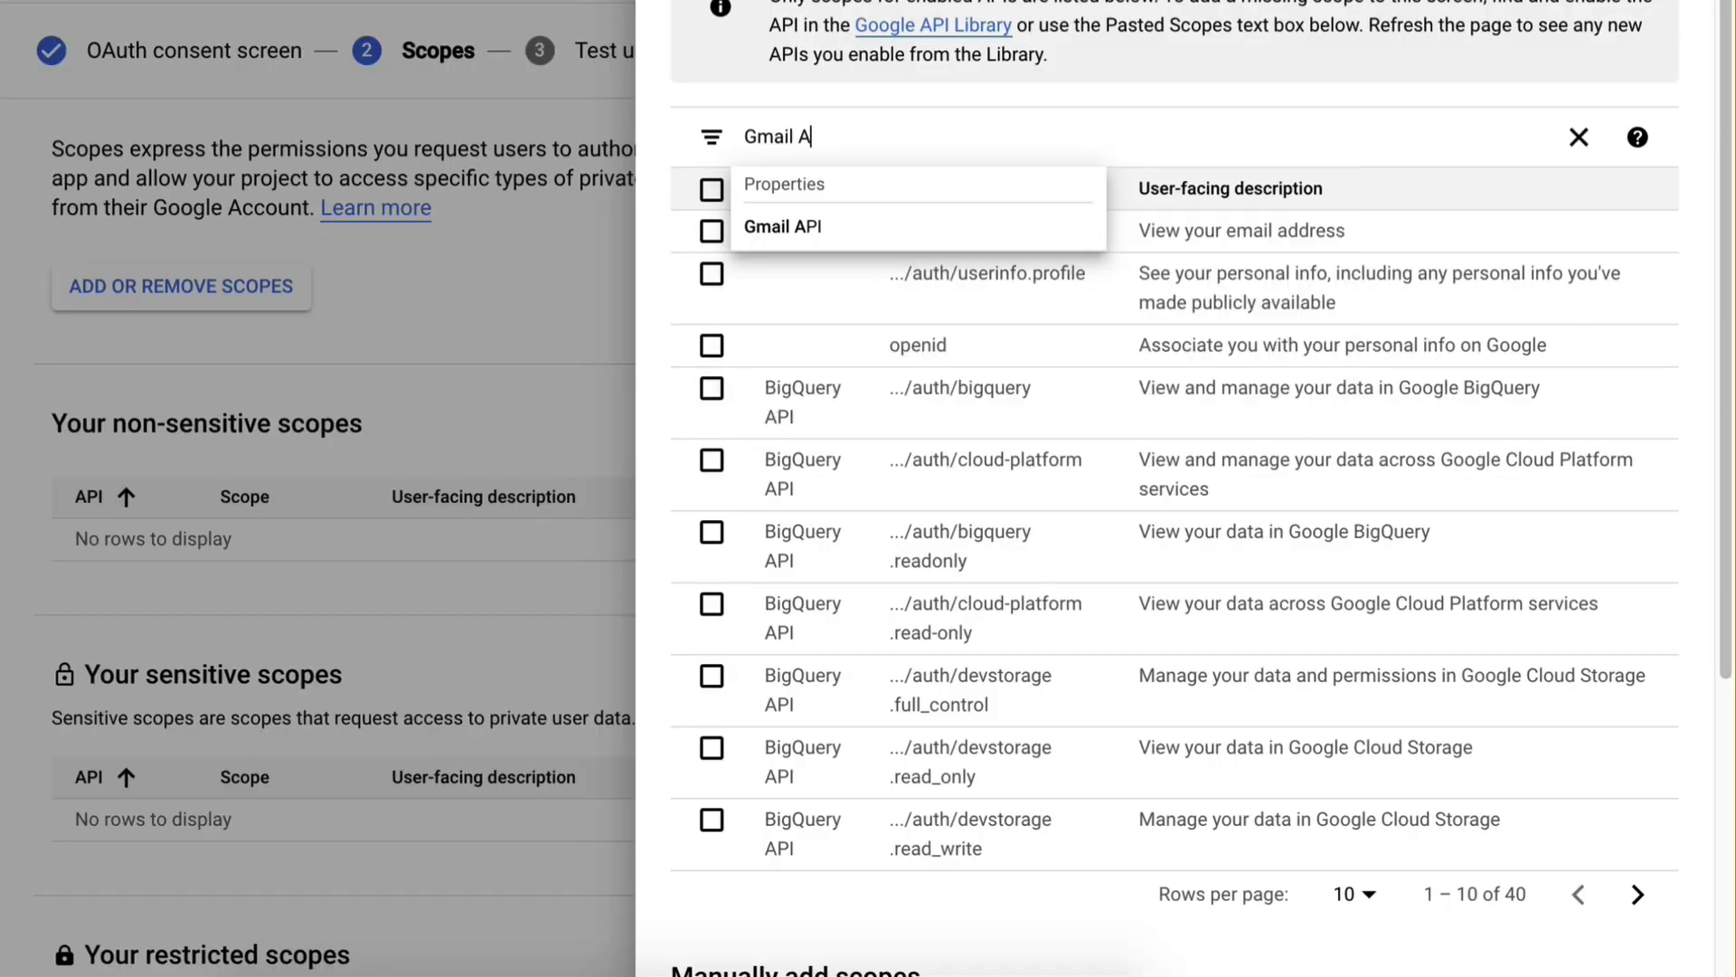
type("p")
left_click(843, 225)
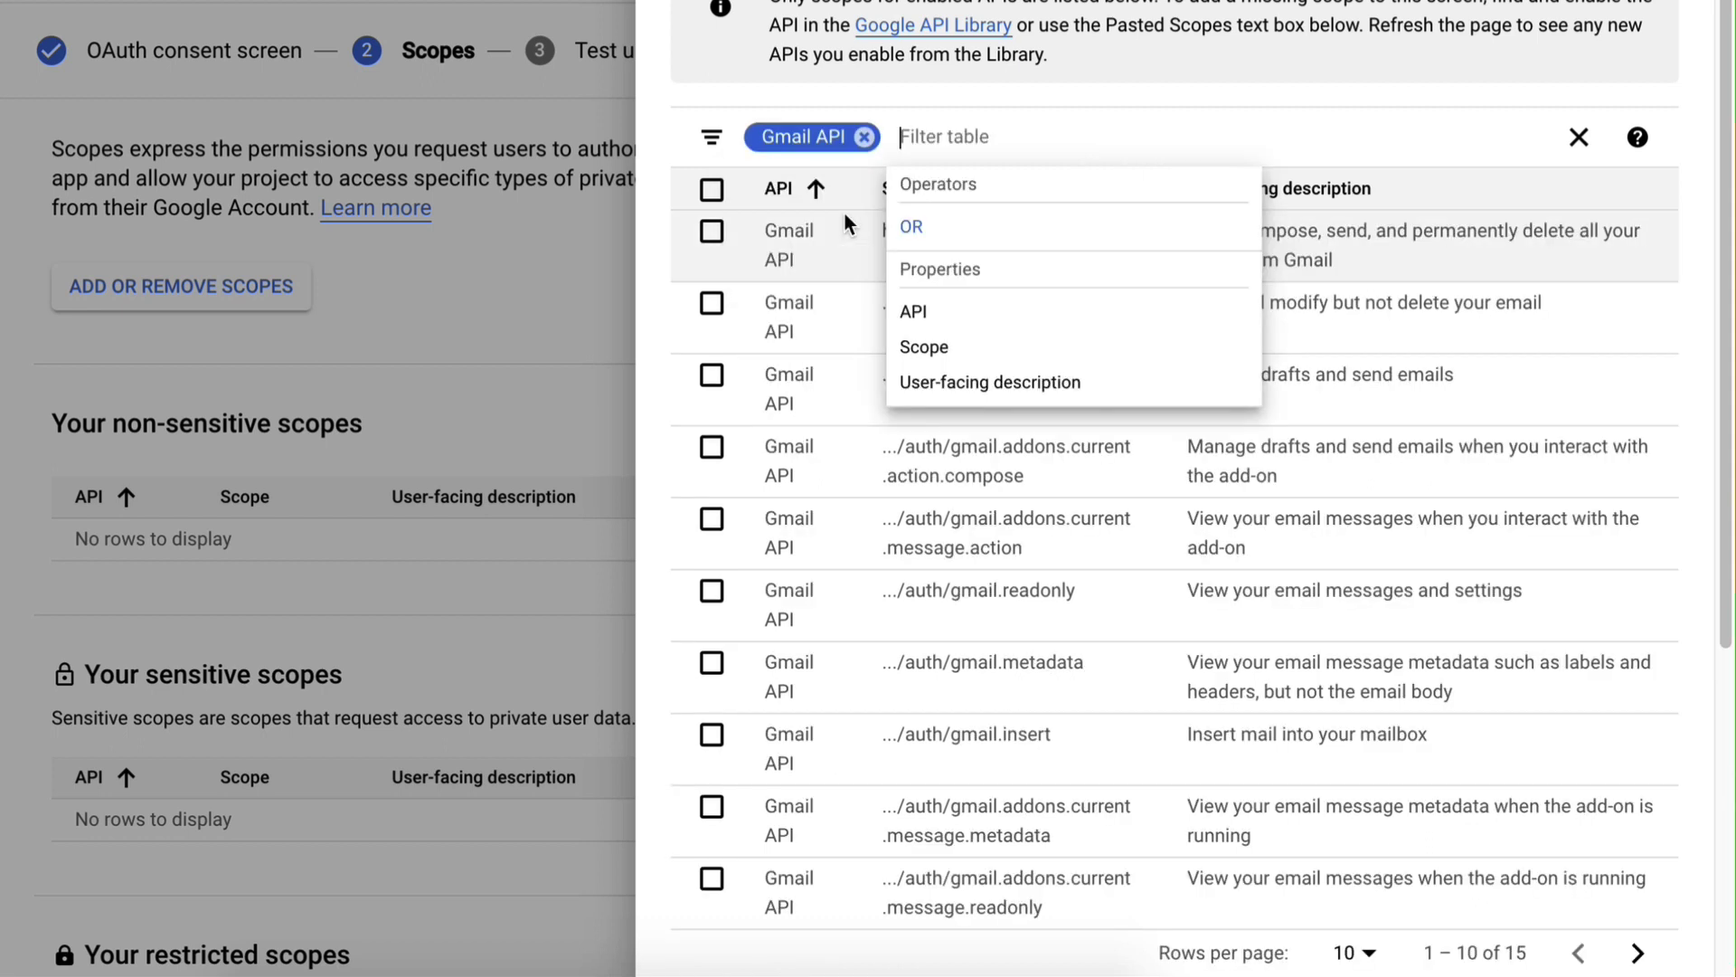
left_click(886, 94)
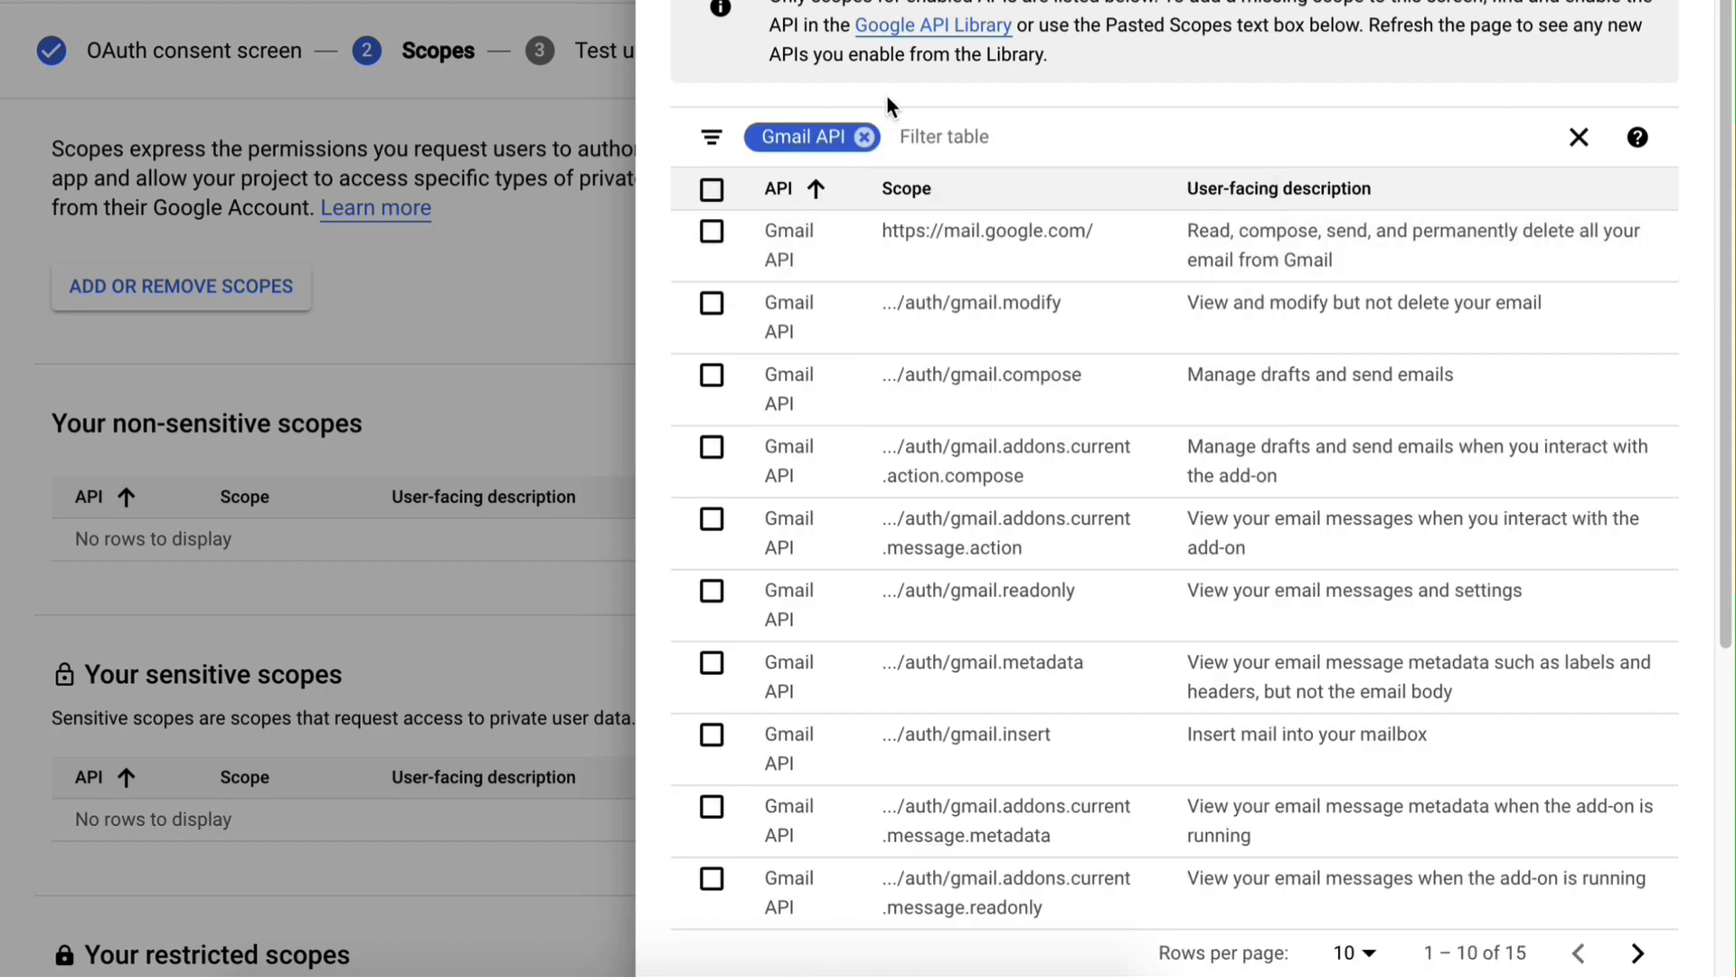
Select the full mail, modify, compose, readonly, metadata and insert Gmail scopes
left_click(713, 235)
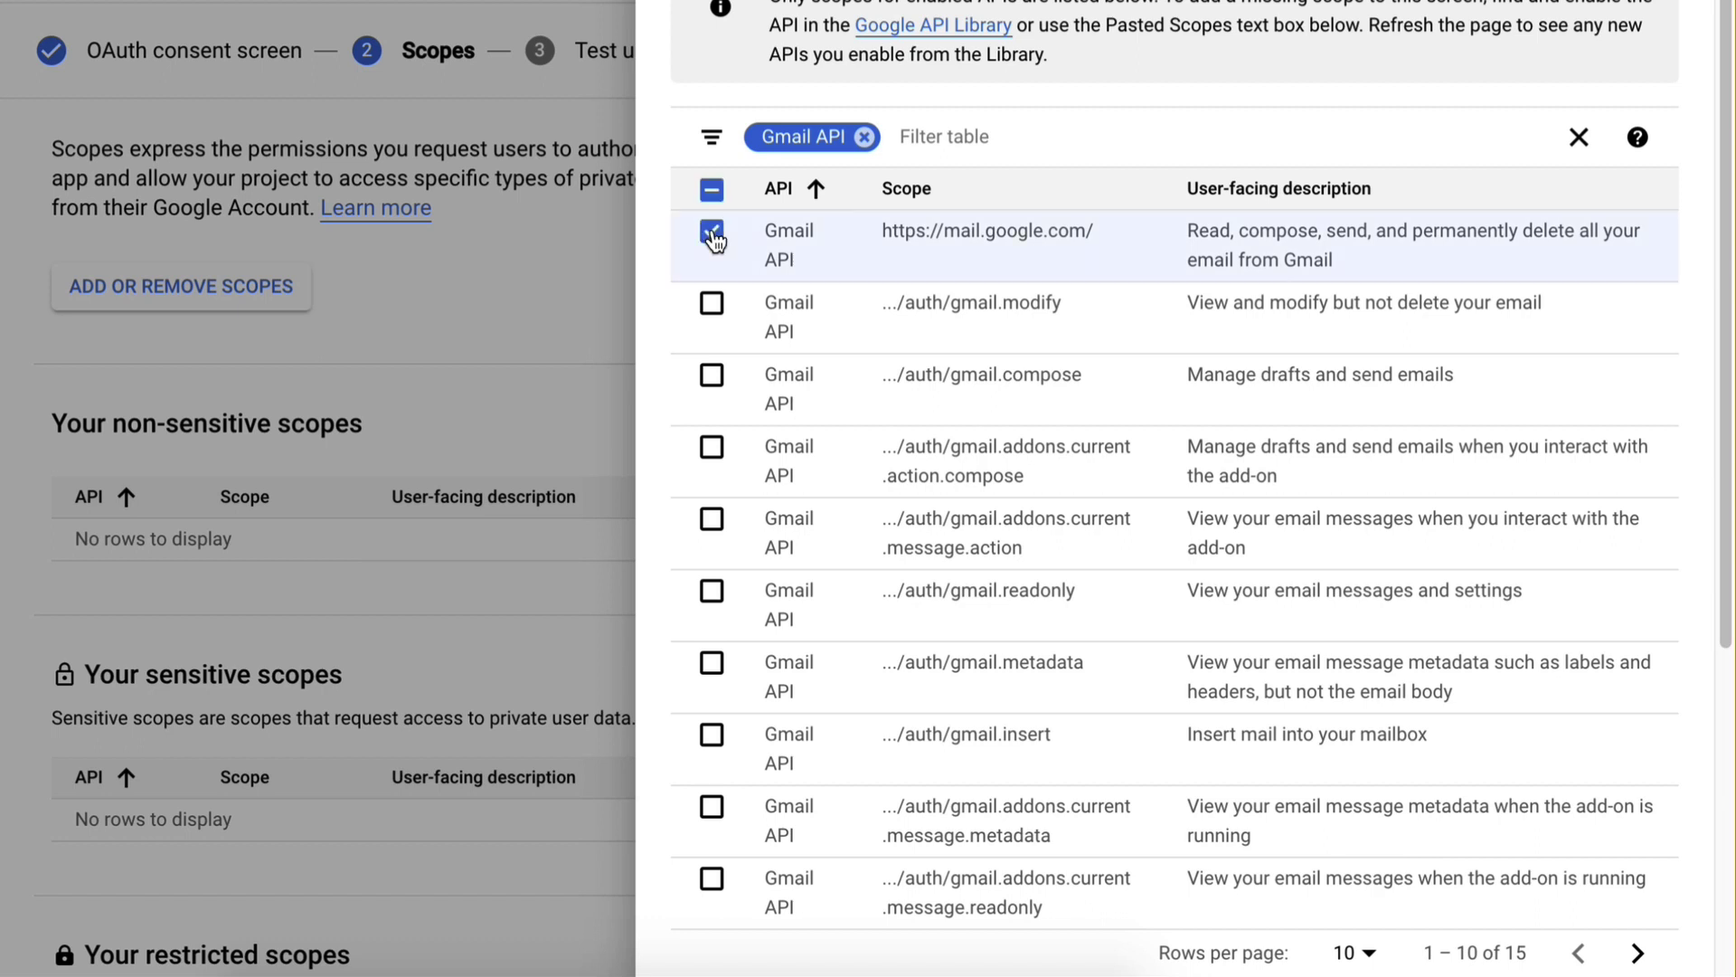
left_click(713, 307)
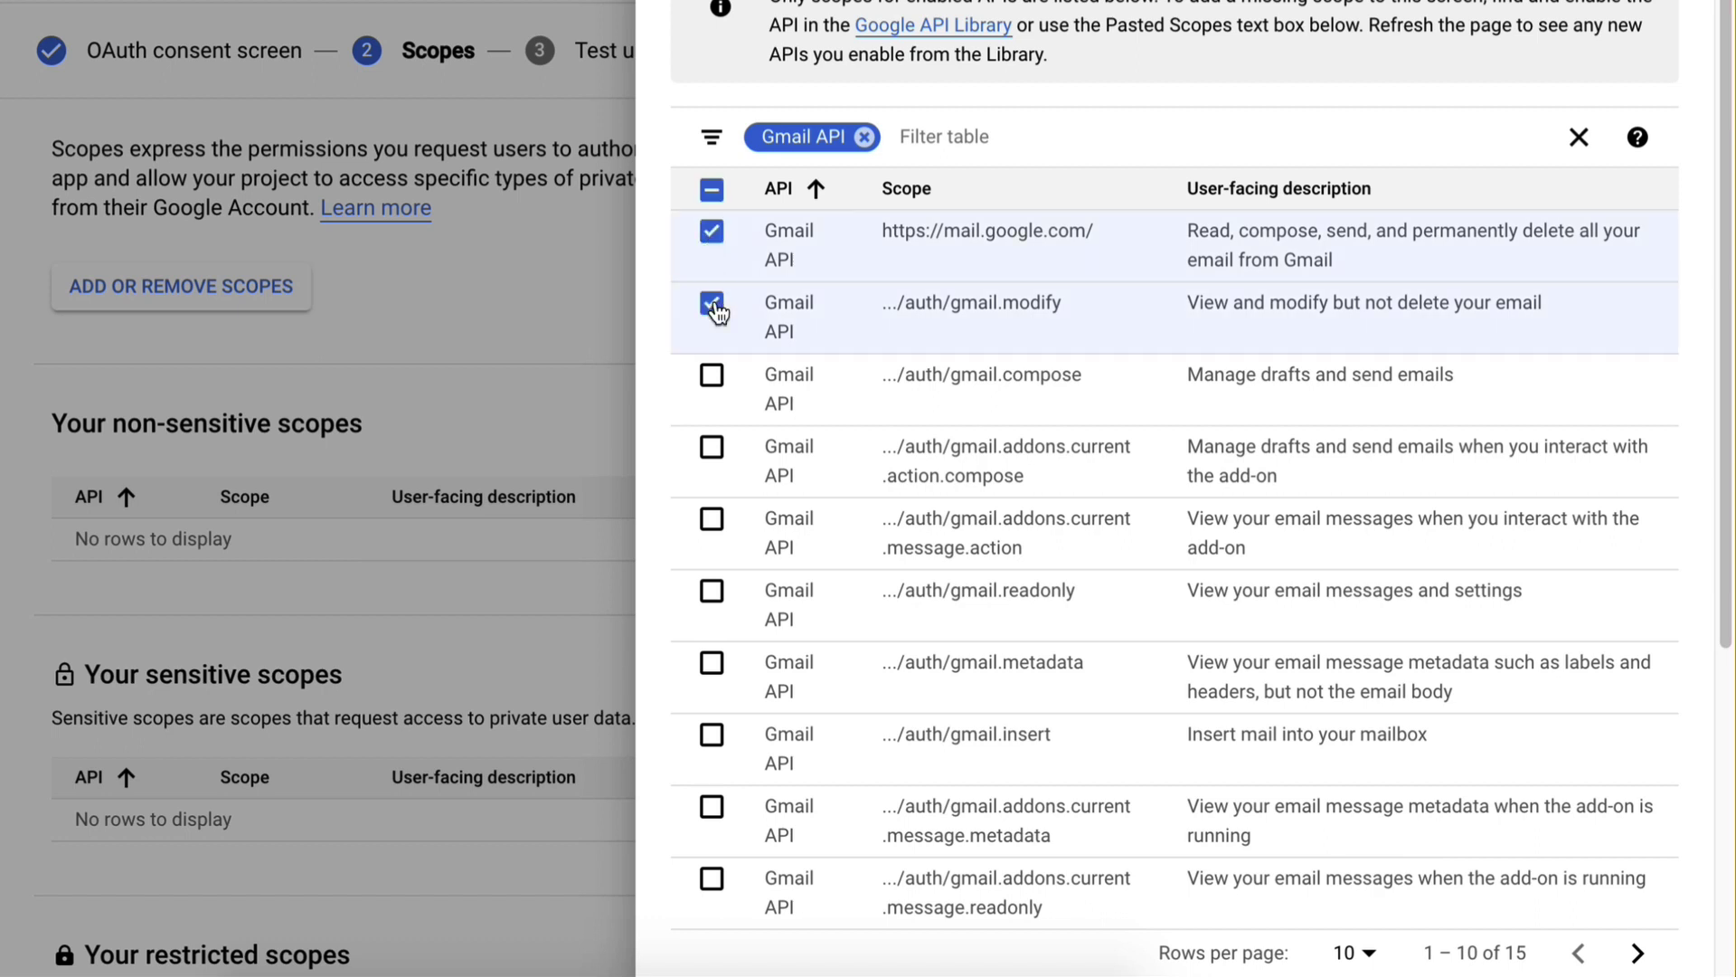
left_click(712, 375)
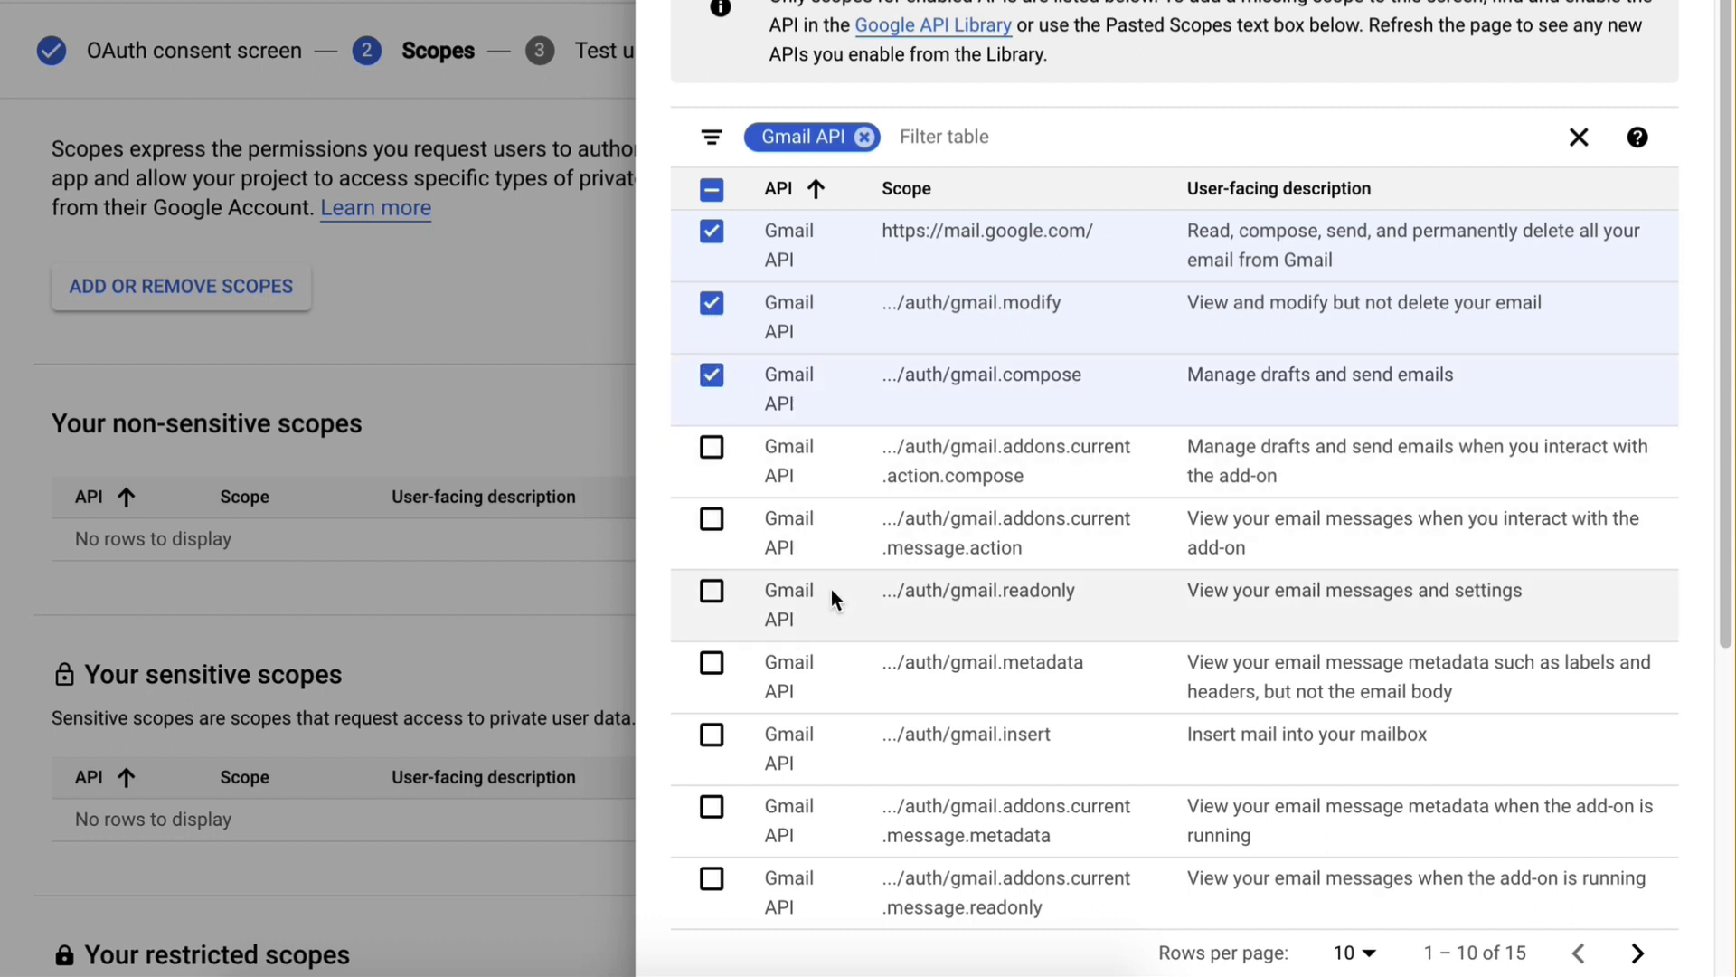
left_click(711, 590)
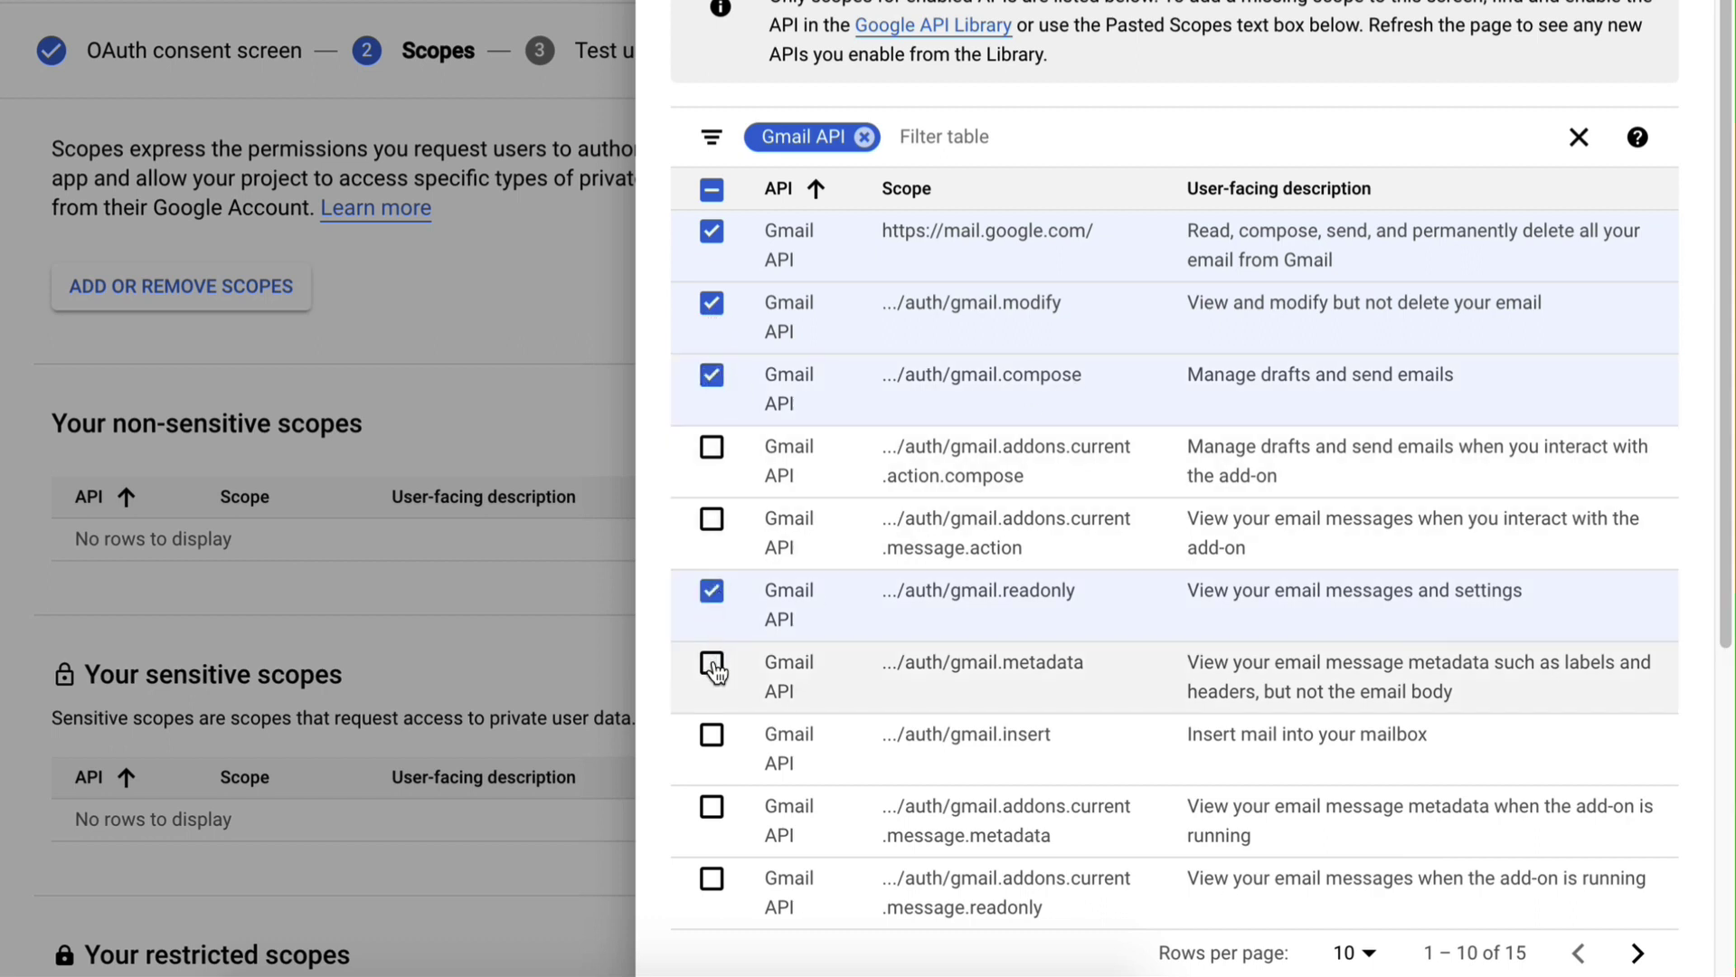
left_click(713, 667)
left_click(714, 738)
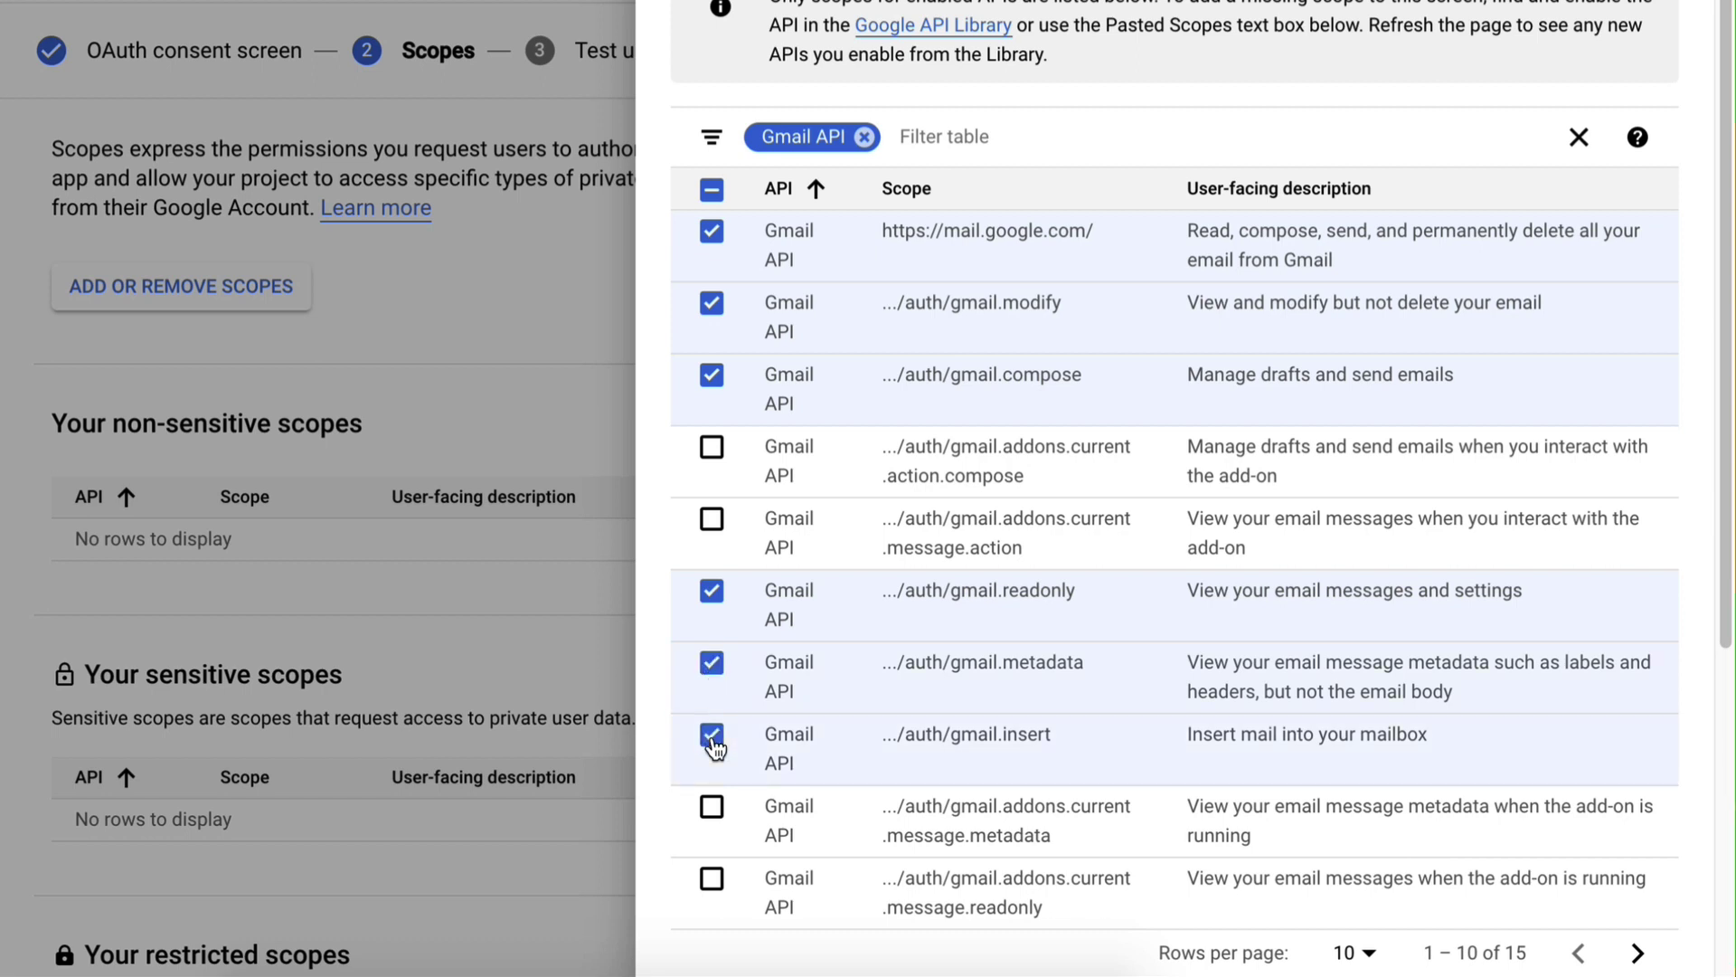
Add the gmail.send and gmail.labels scopes from the next page and apply the selection
left_click(1639, 952)
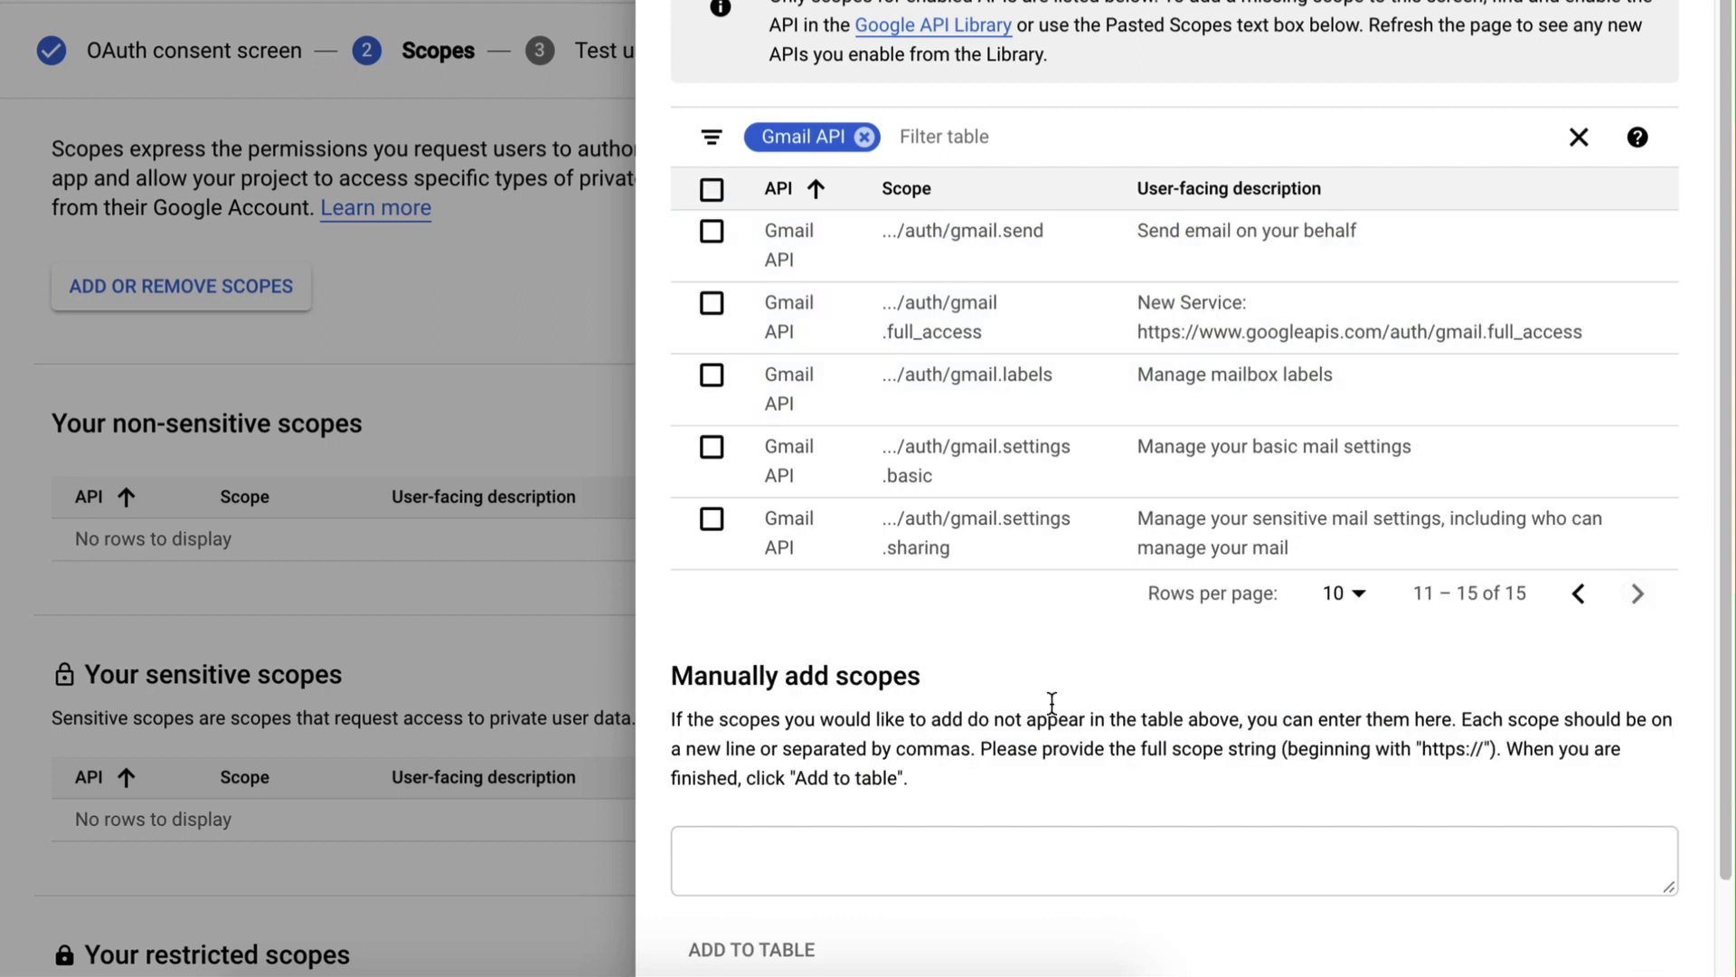
left_click(712, 235)
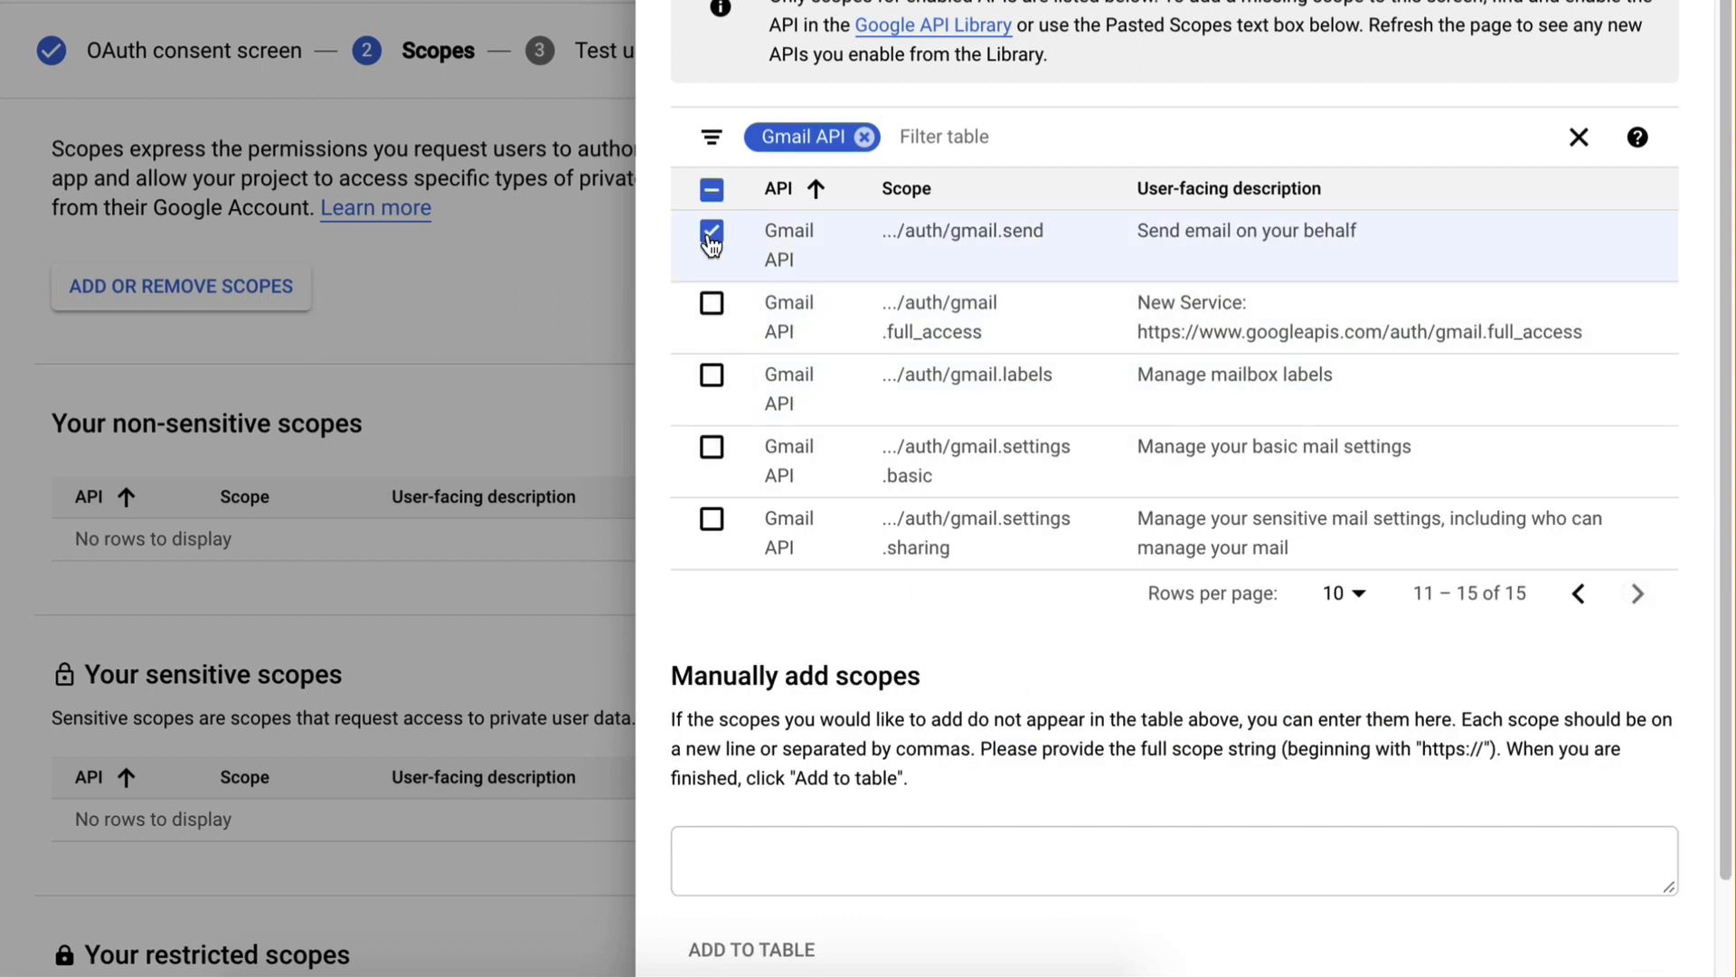
left_click(711, 376)
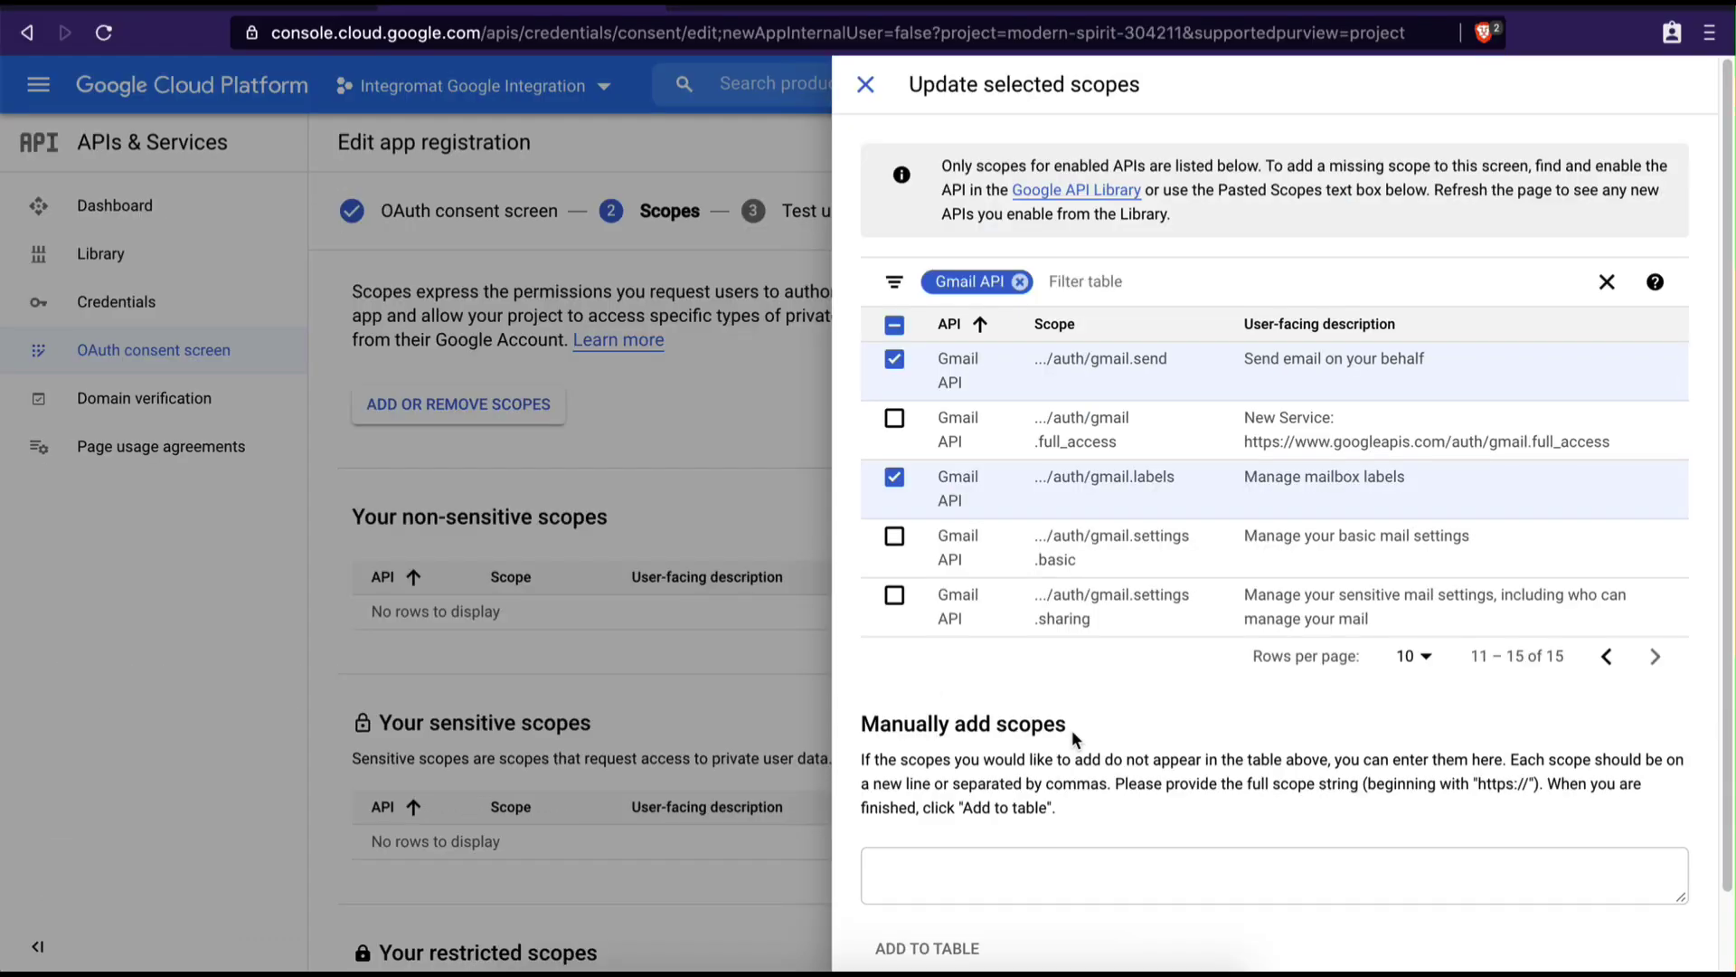
scroll(931, 685, "down", 1)
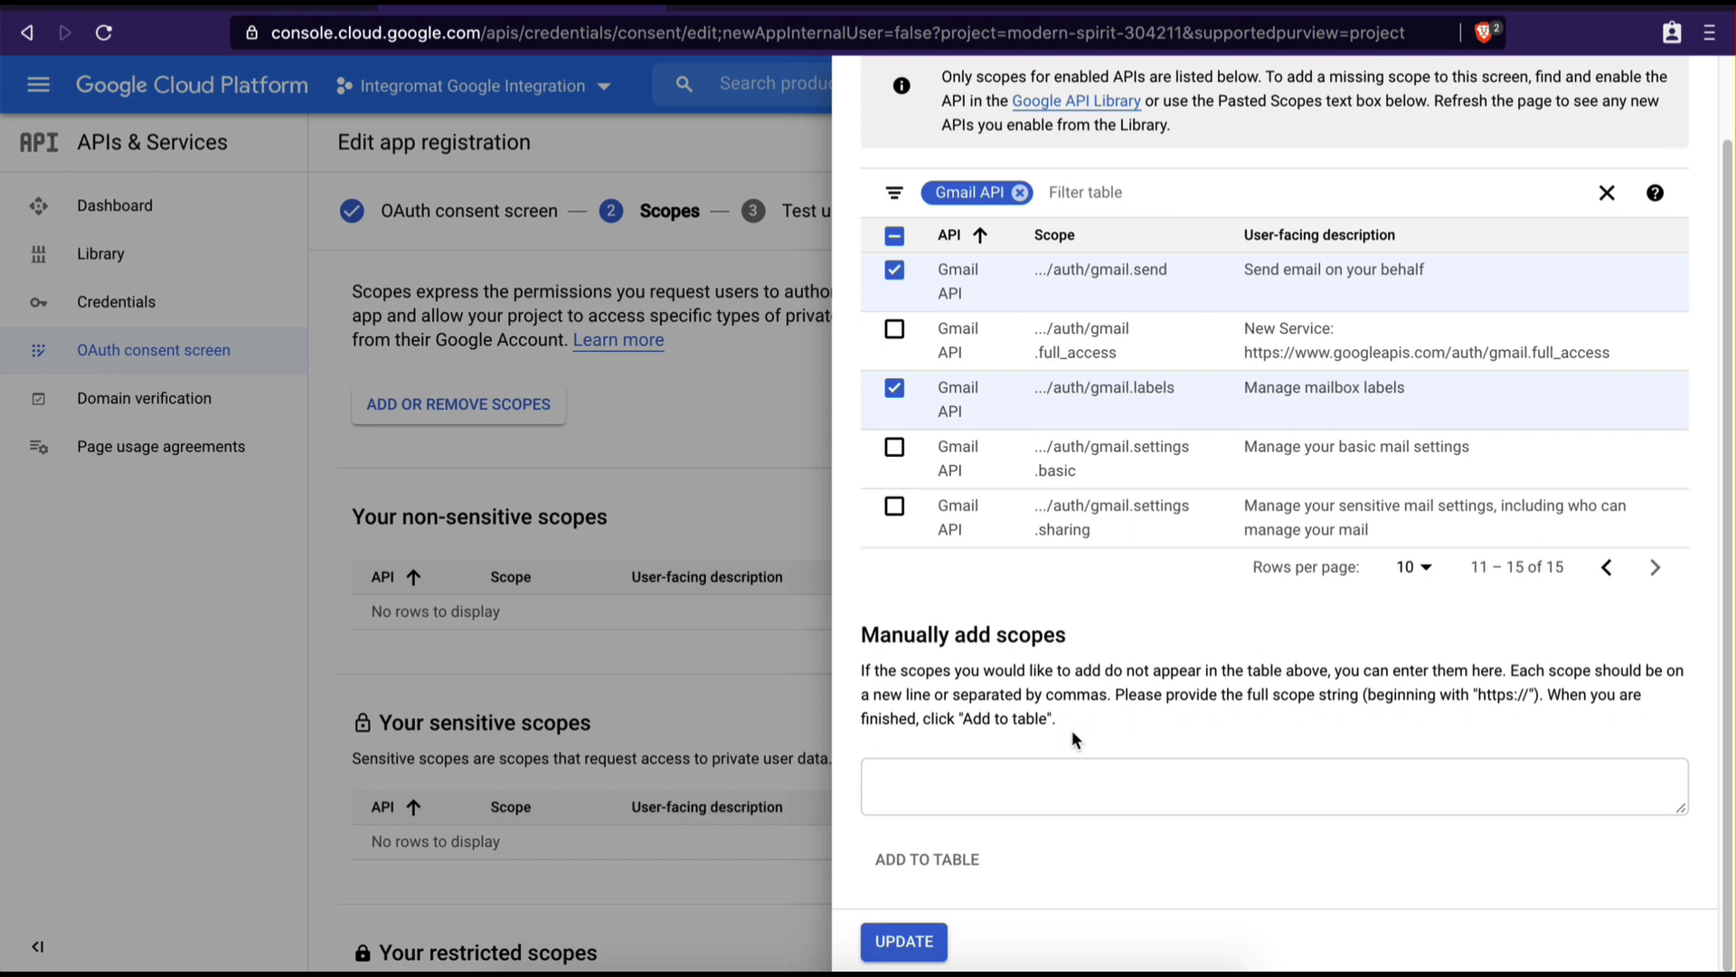
left_click(904, 941)
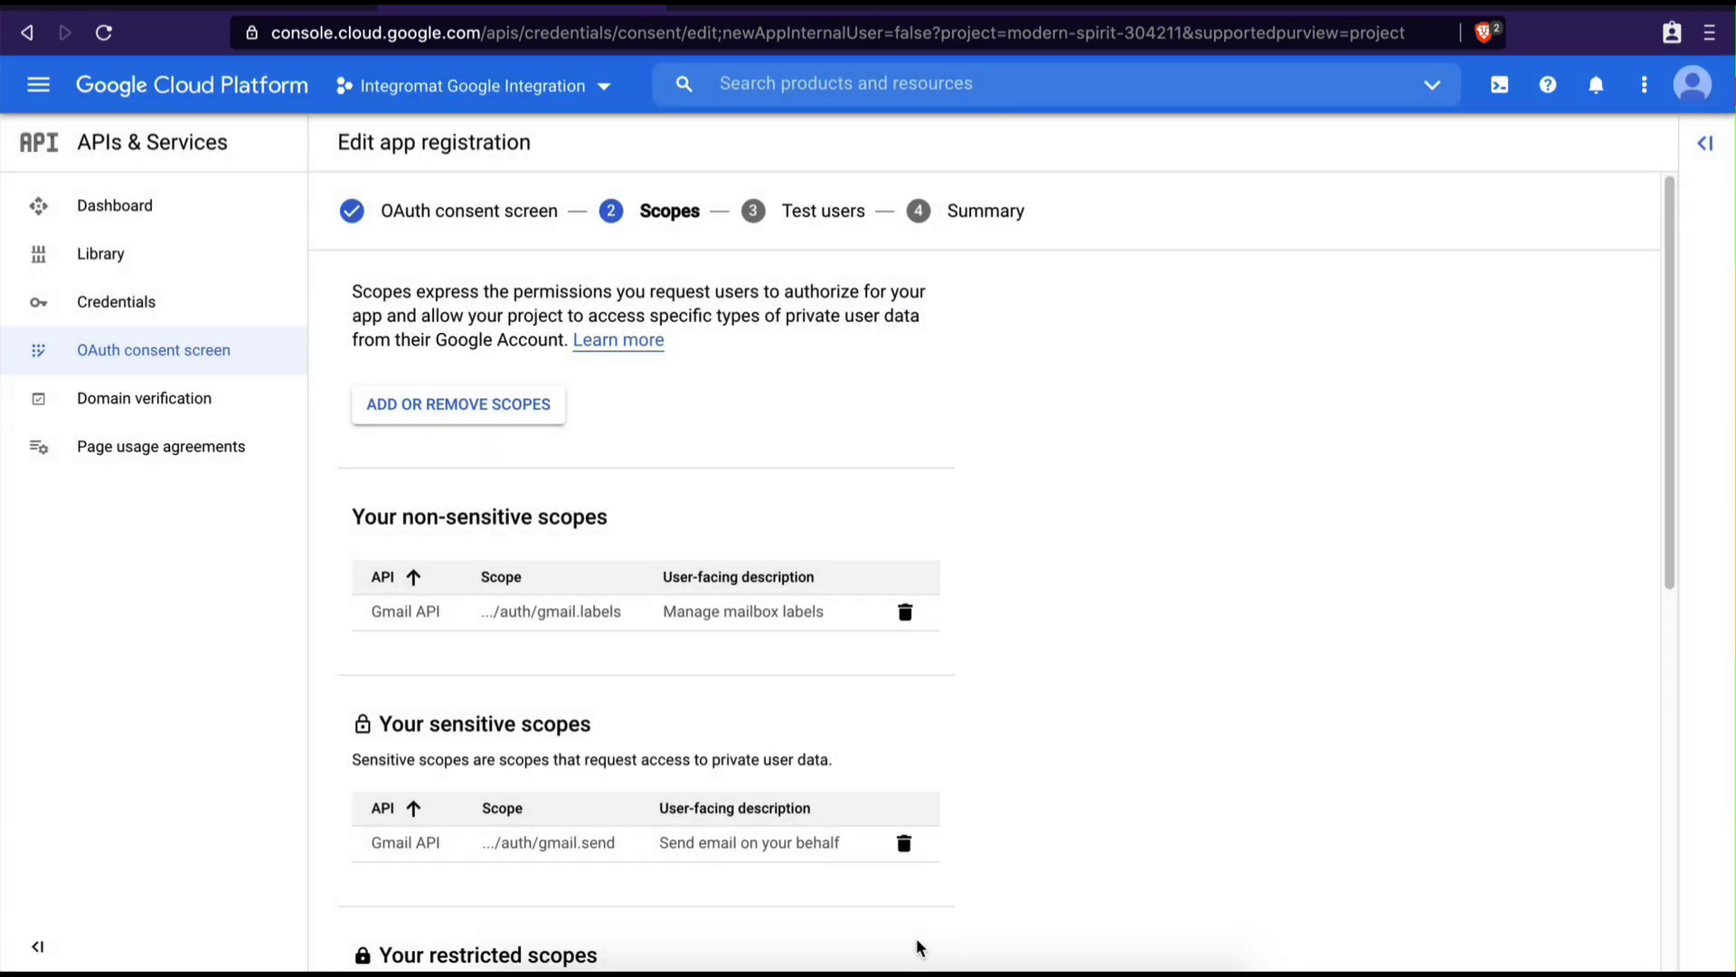
scroll(918, 947, "down", 7)
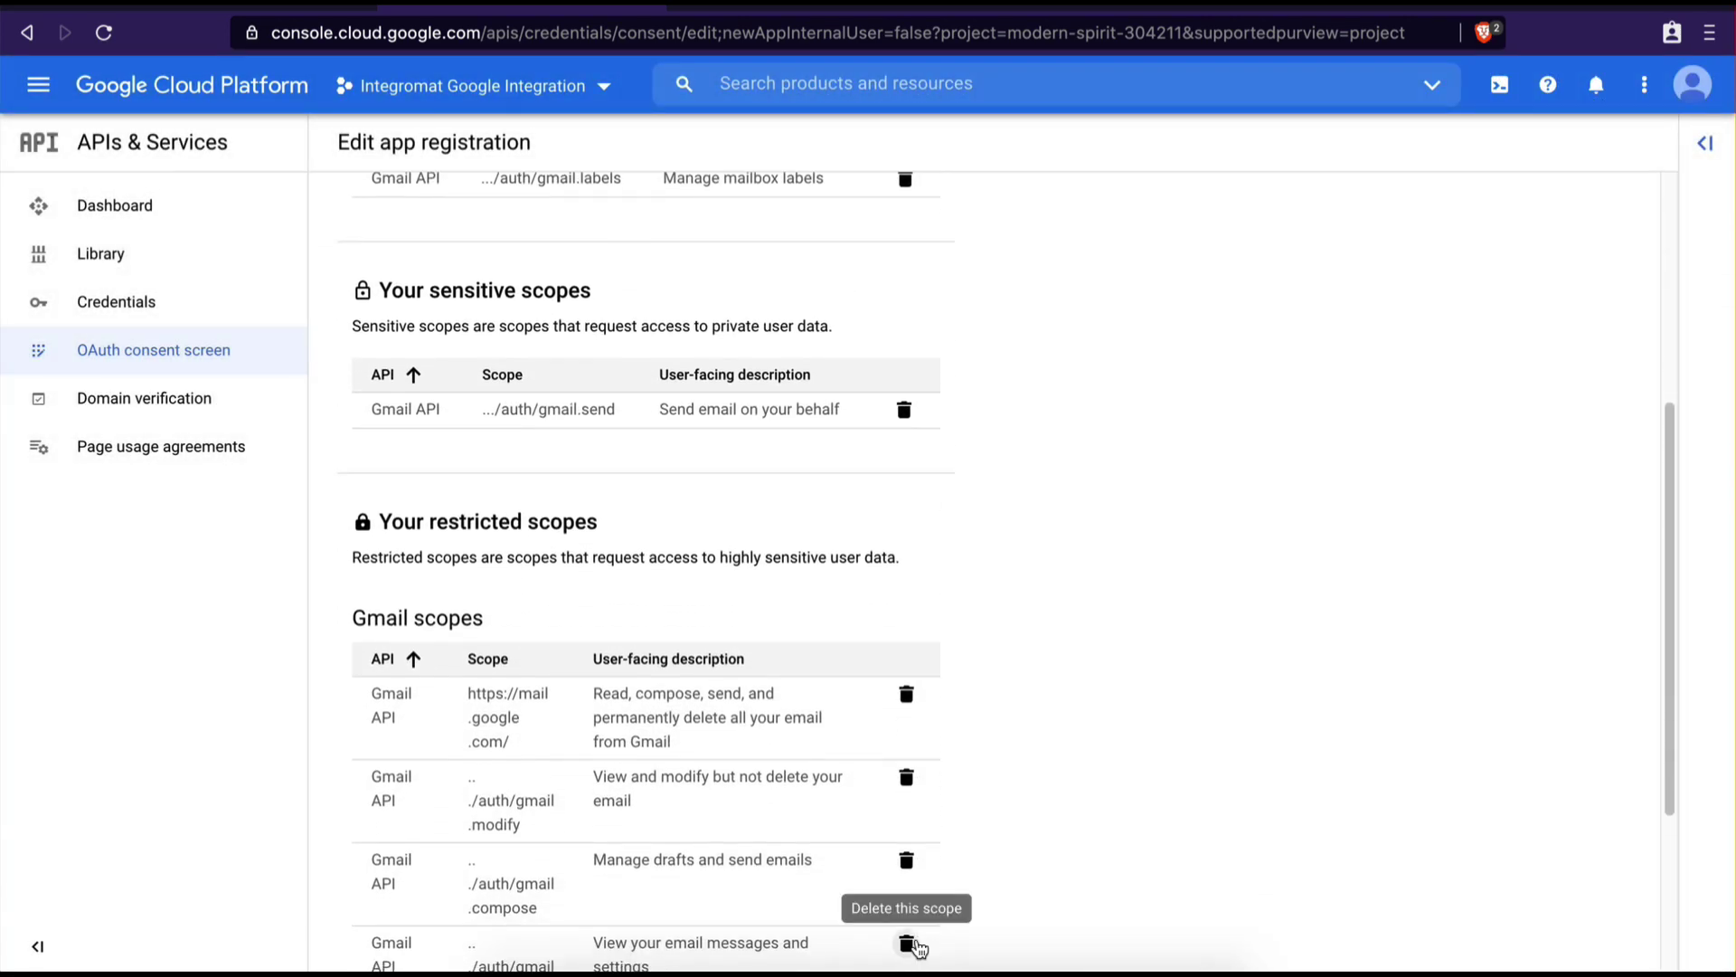
scroll(917, 947, "down", 2)
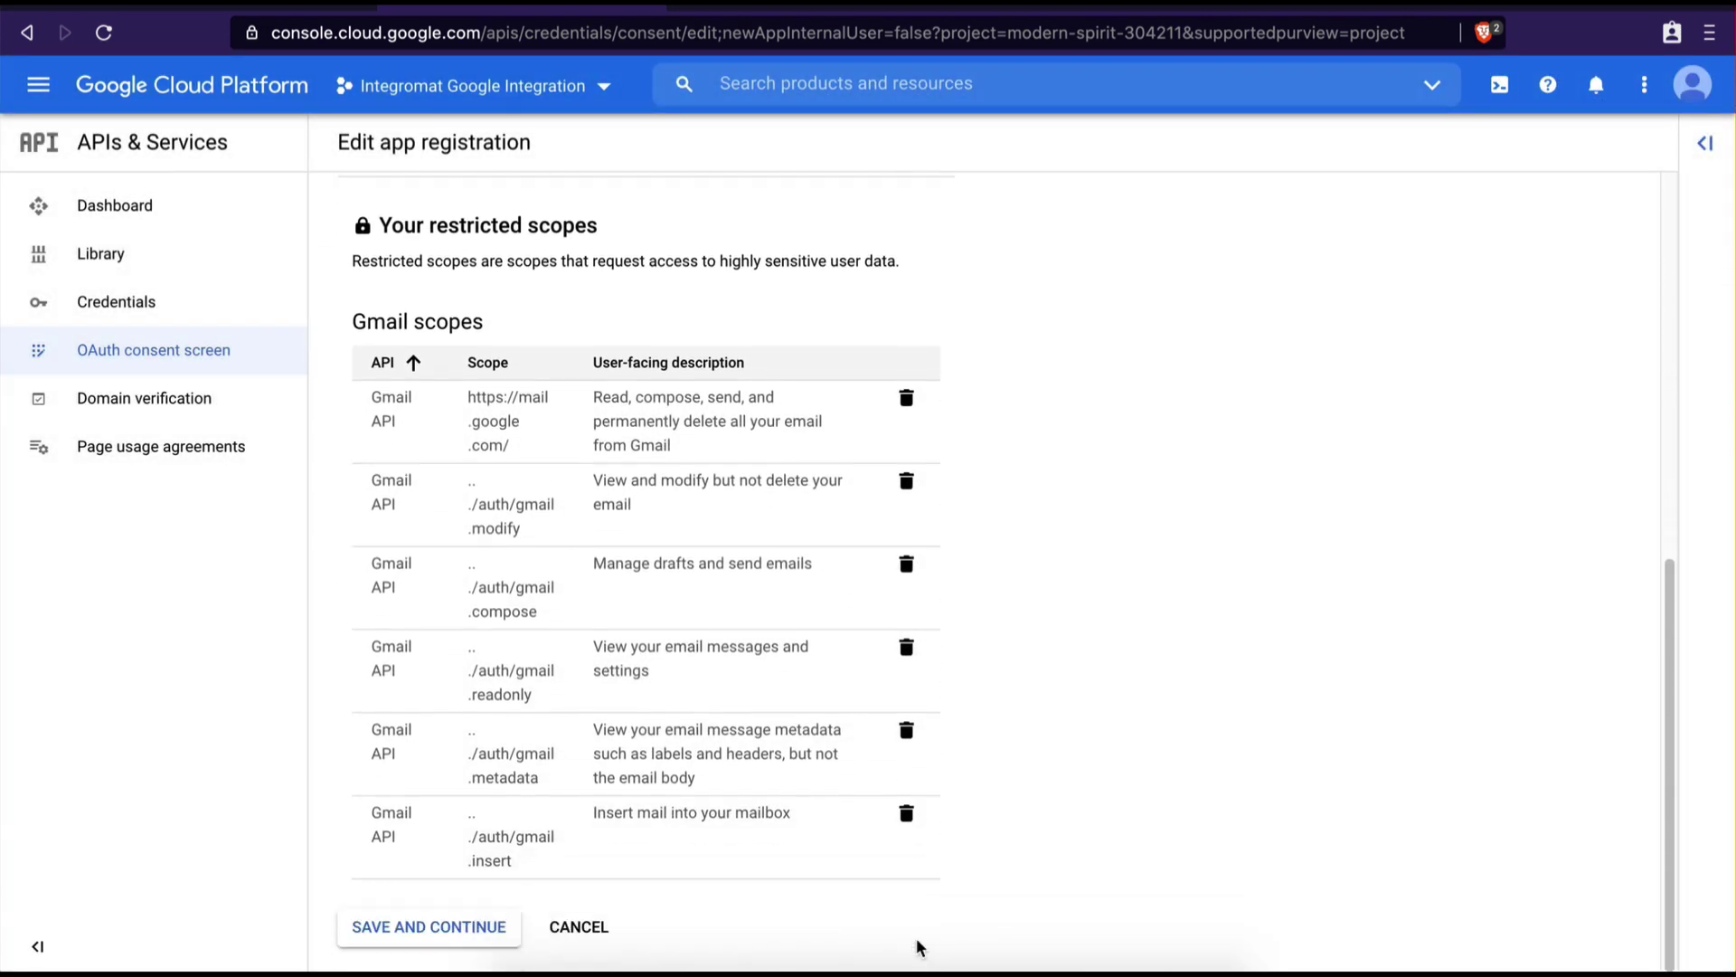
Add a test user's e-mail, finish the consent setup, and return to its overview
left_click(453, 932)
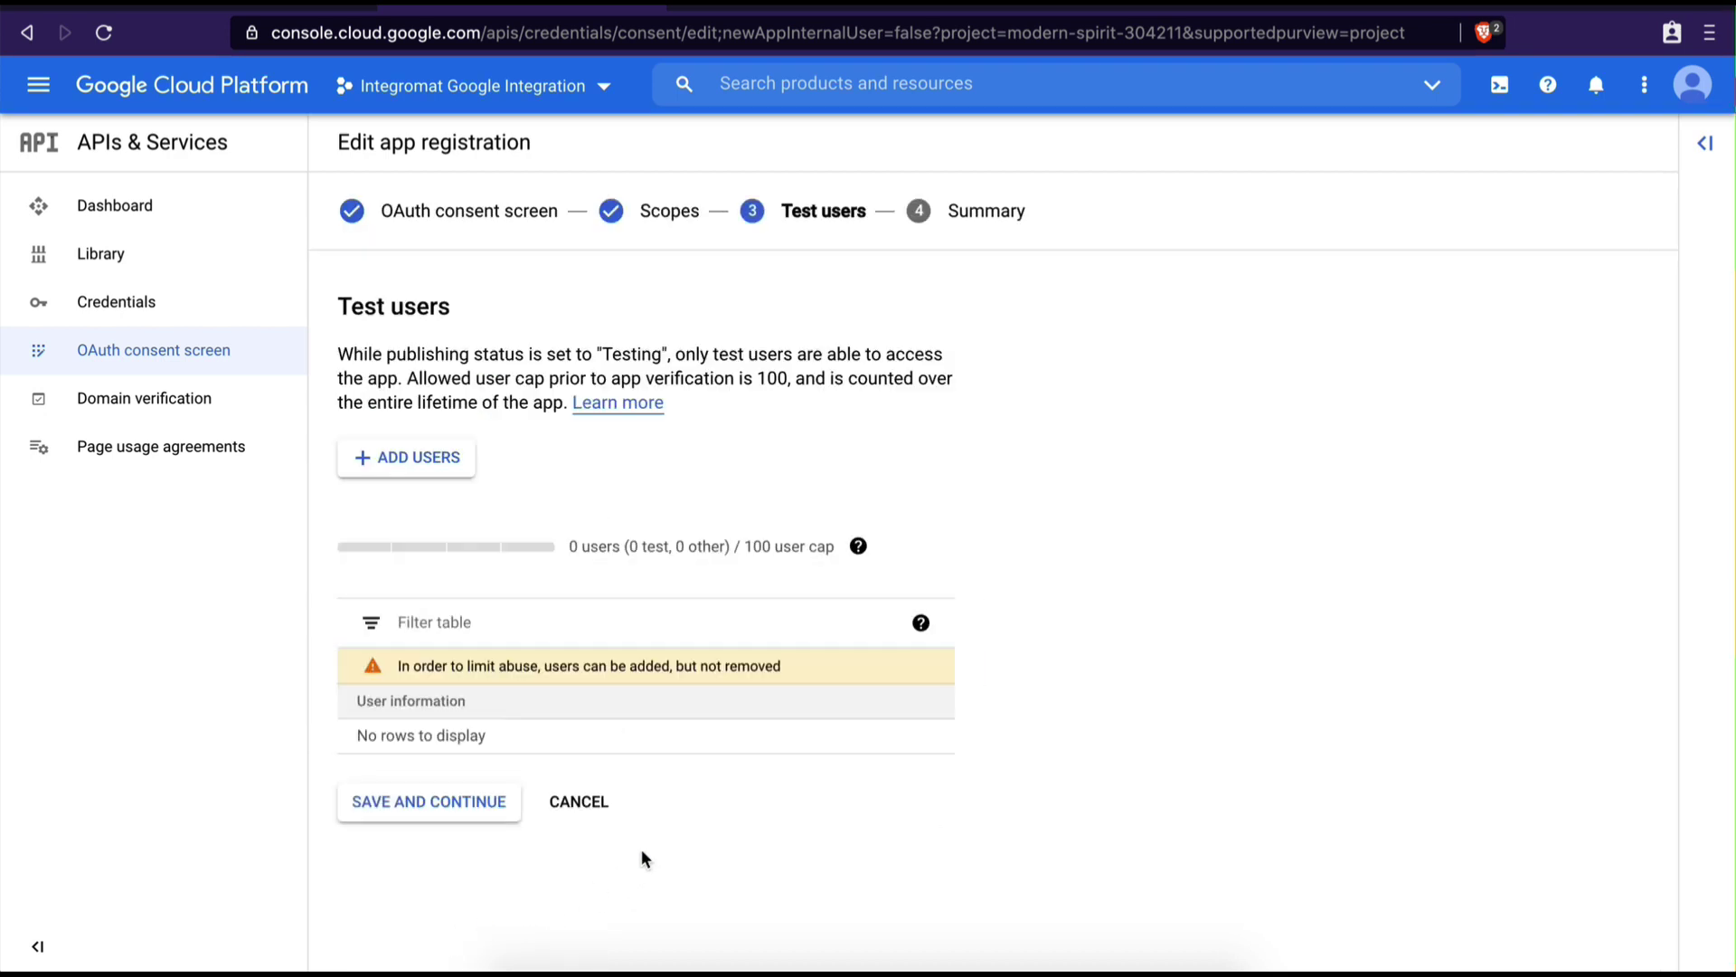
left_click(408, 465)
left_click(919, 366)
type("testuser@gmail")
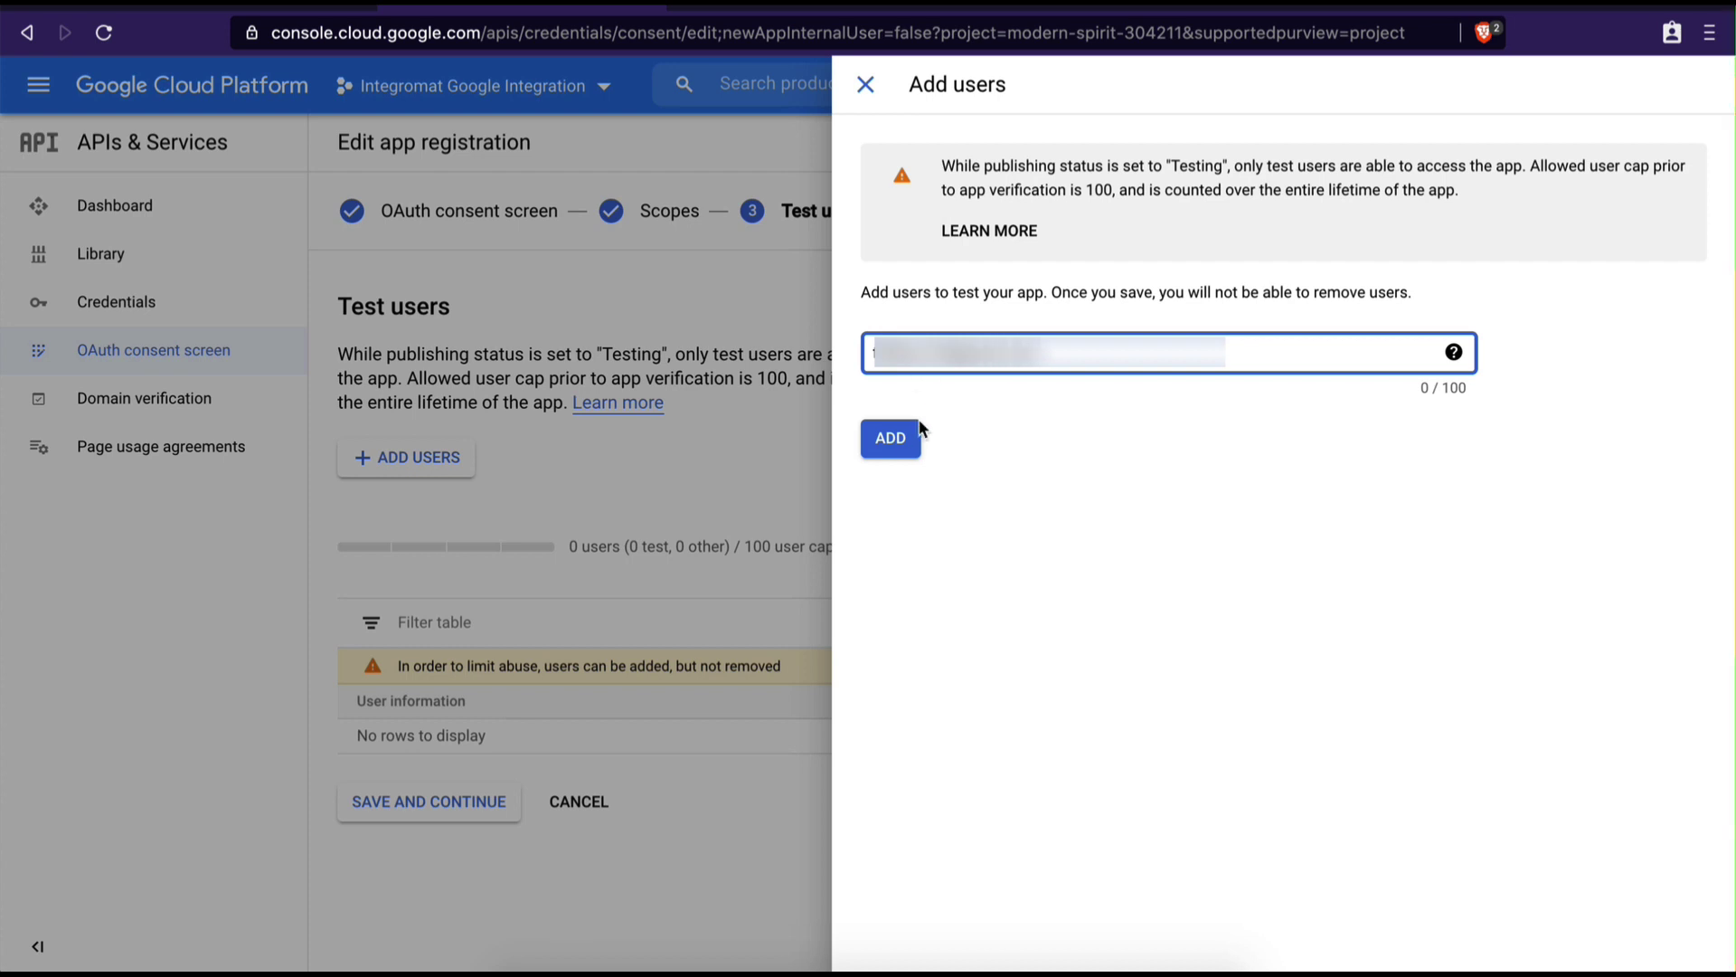
left_click(904, 448)
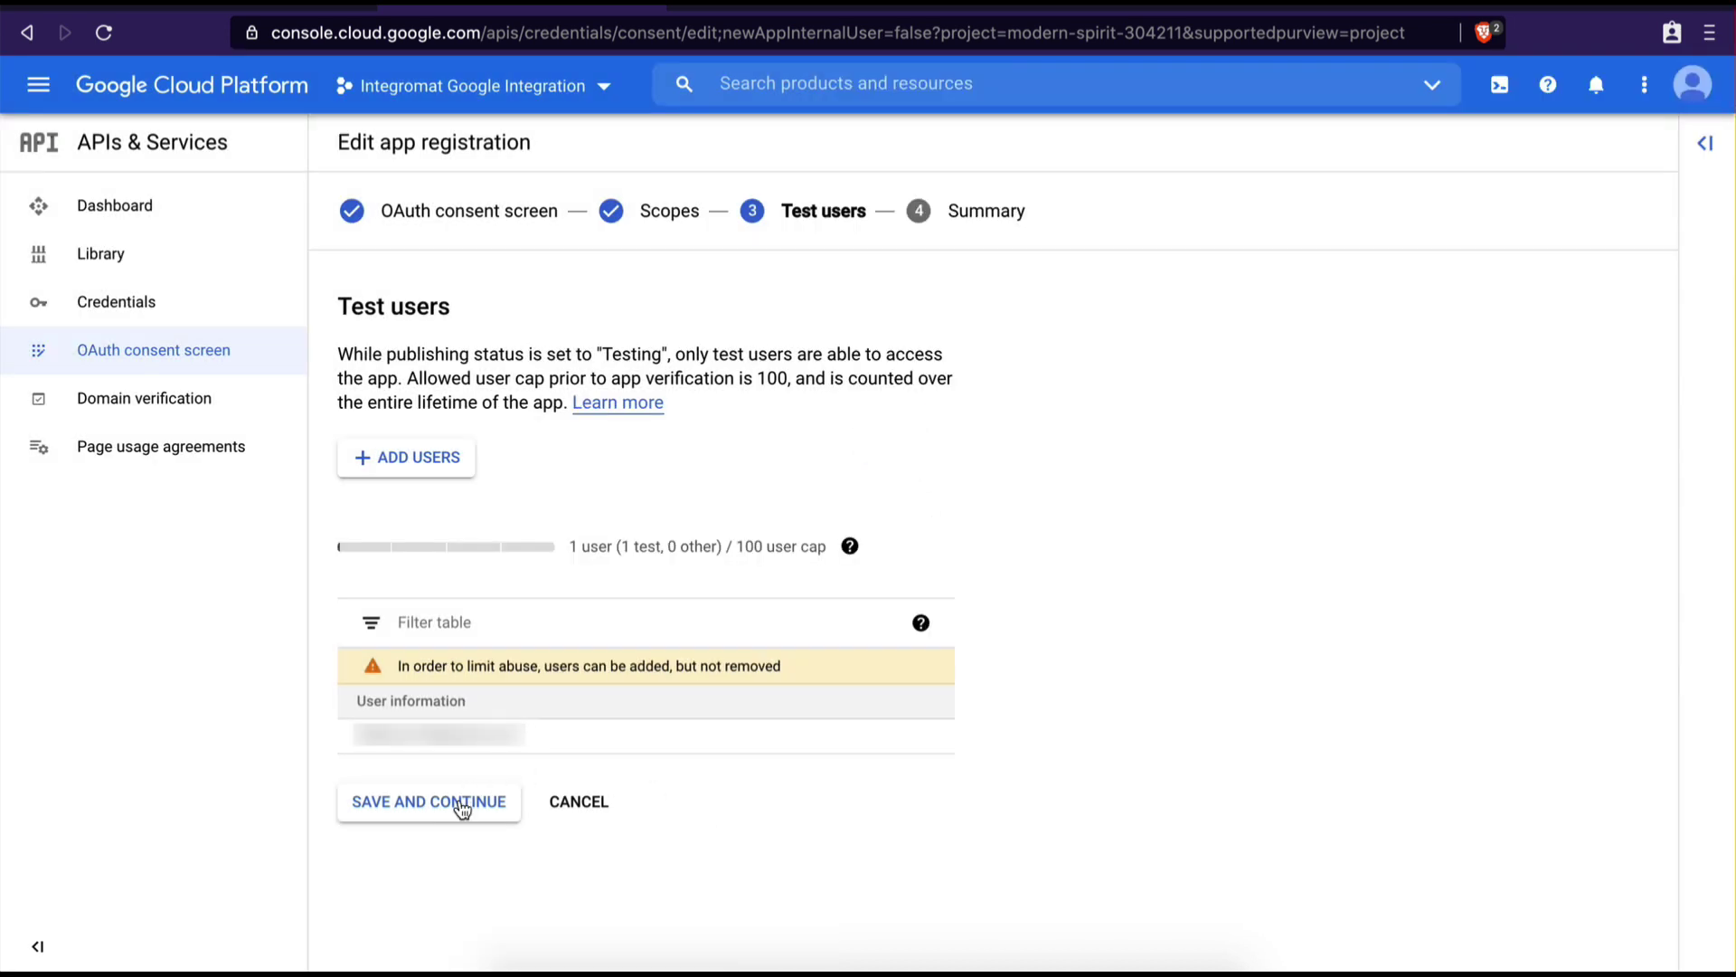
left_click(459, 800)
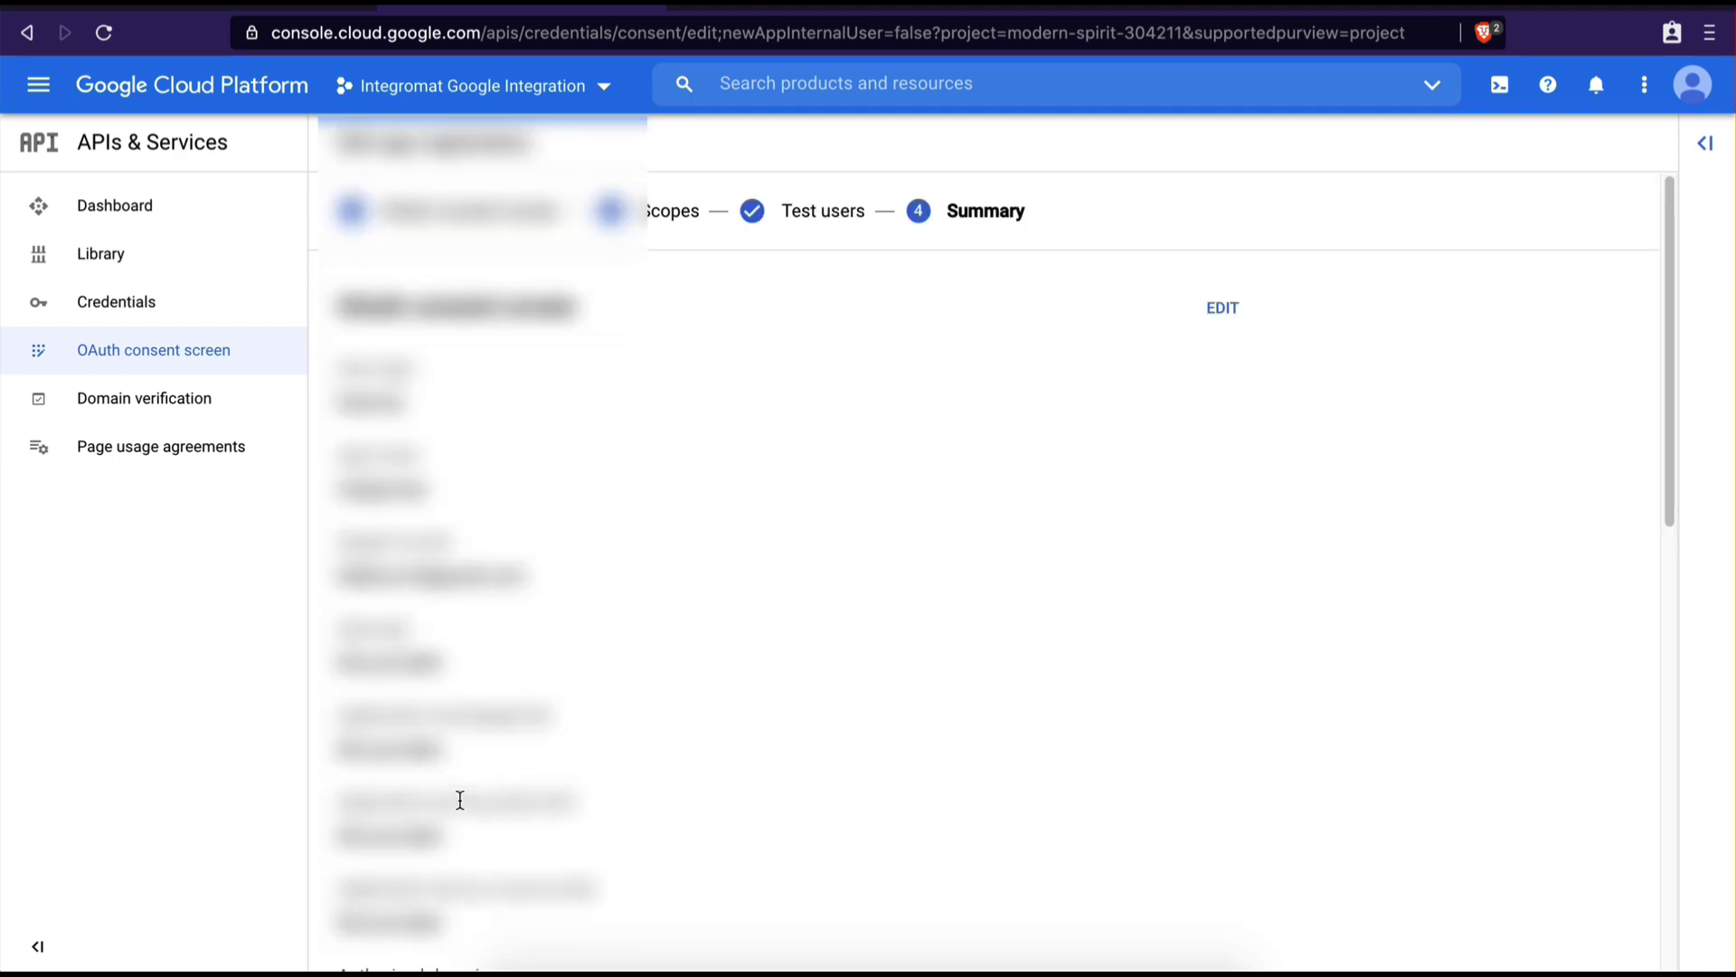
scroll(460, 800, "down", 15)
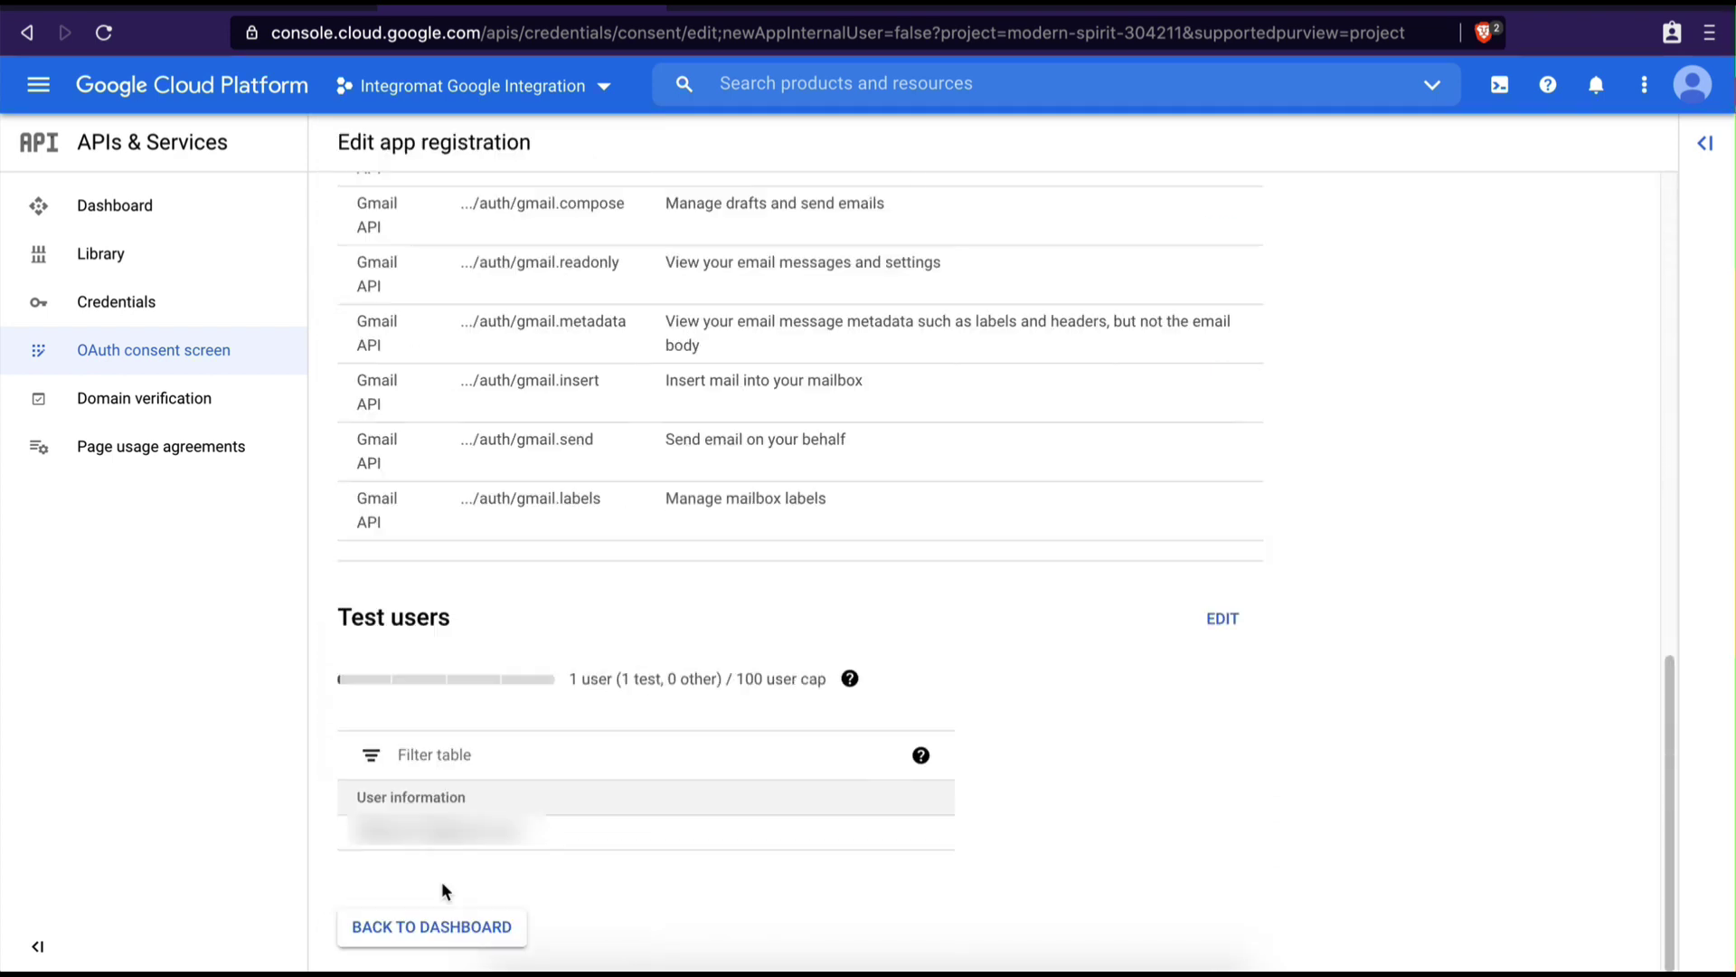
left_click(430, 929)
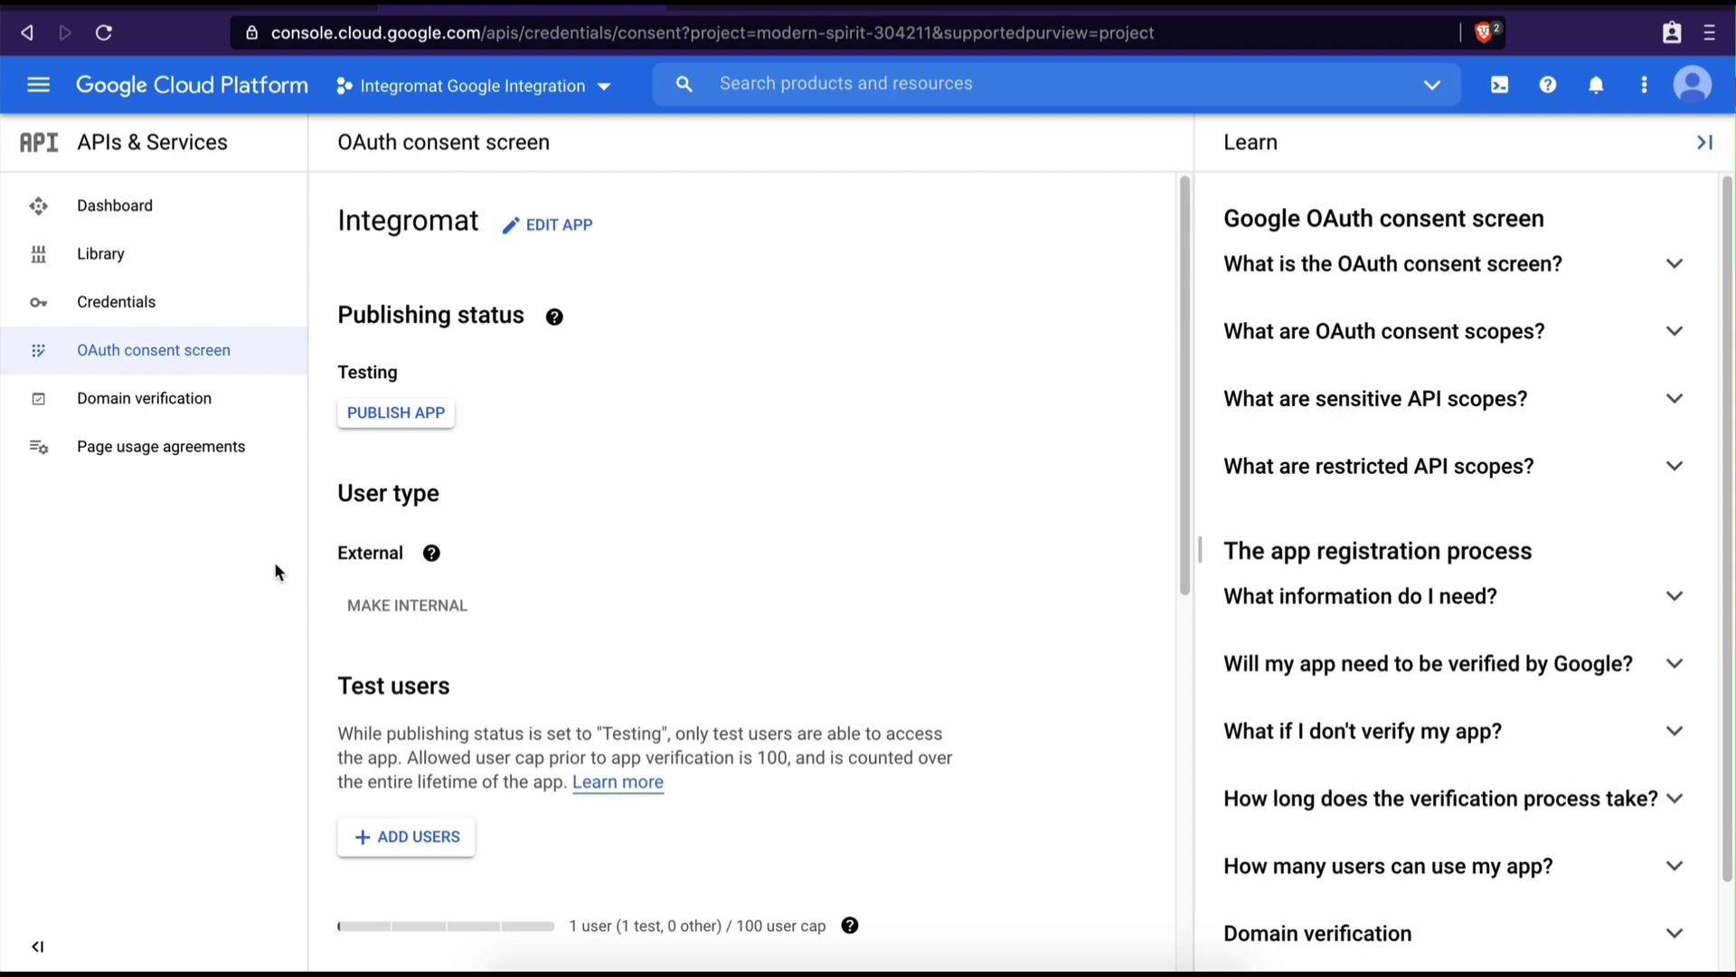
Start a new OAuth client ID on the Credentials page with Web application type
left_click(106, 305)
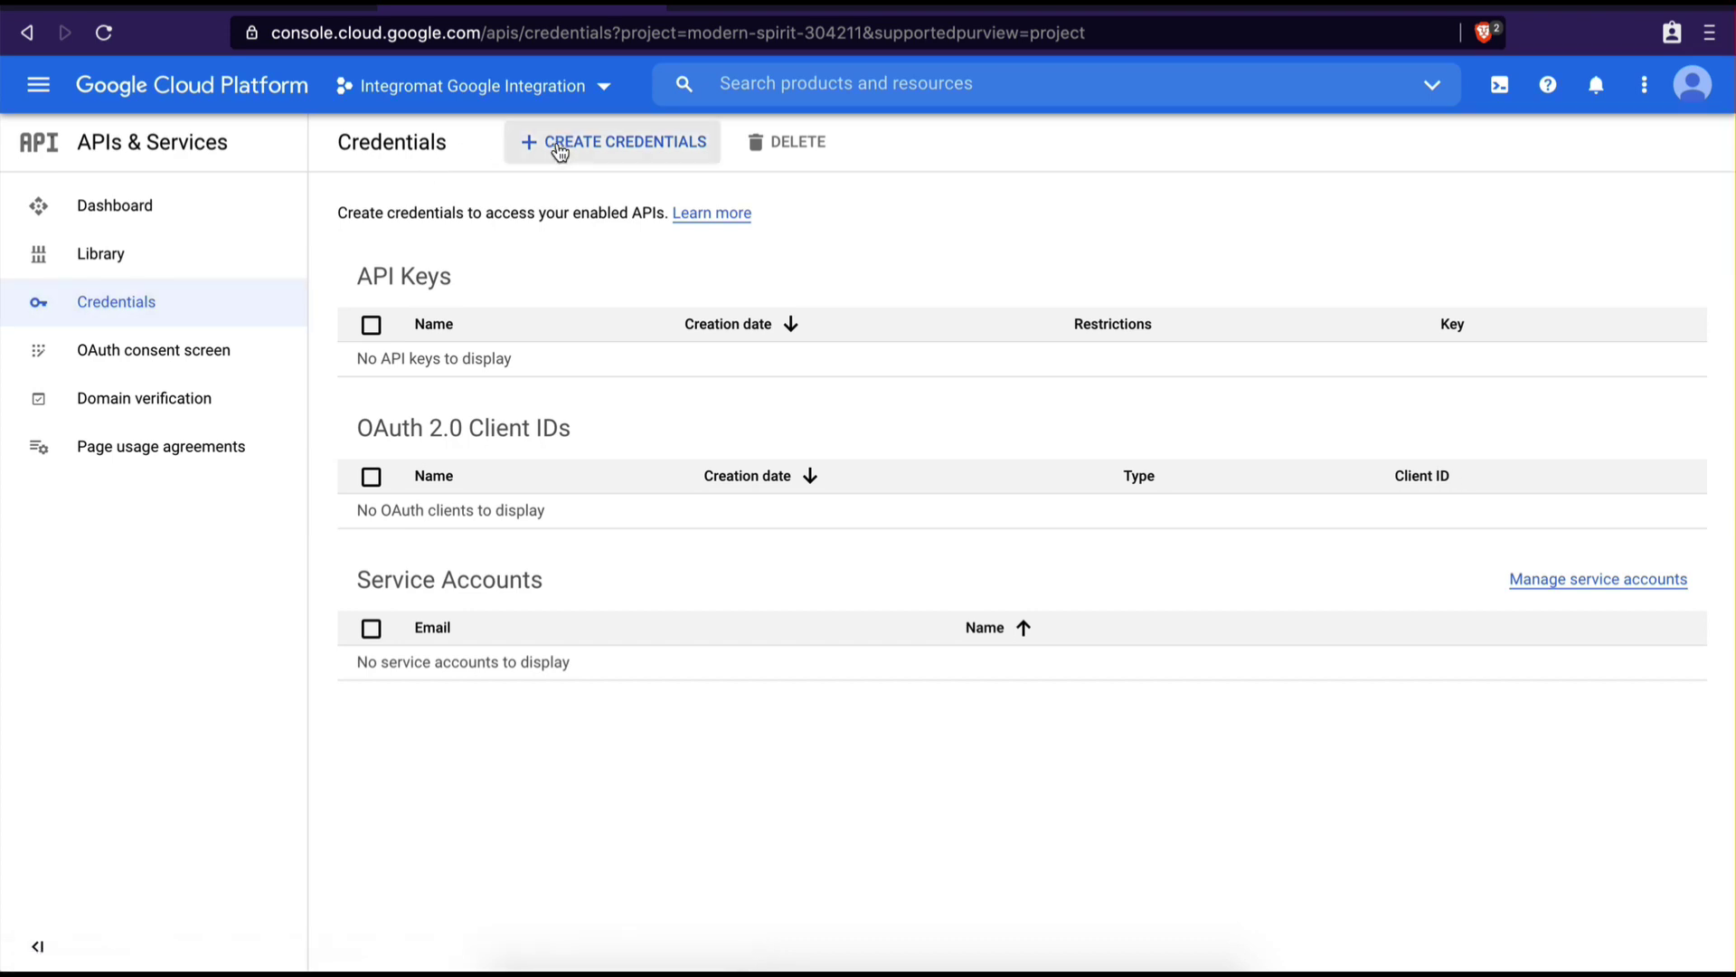
left_click(558, 145)
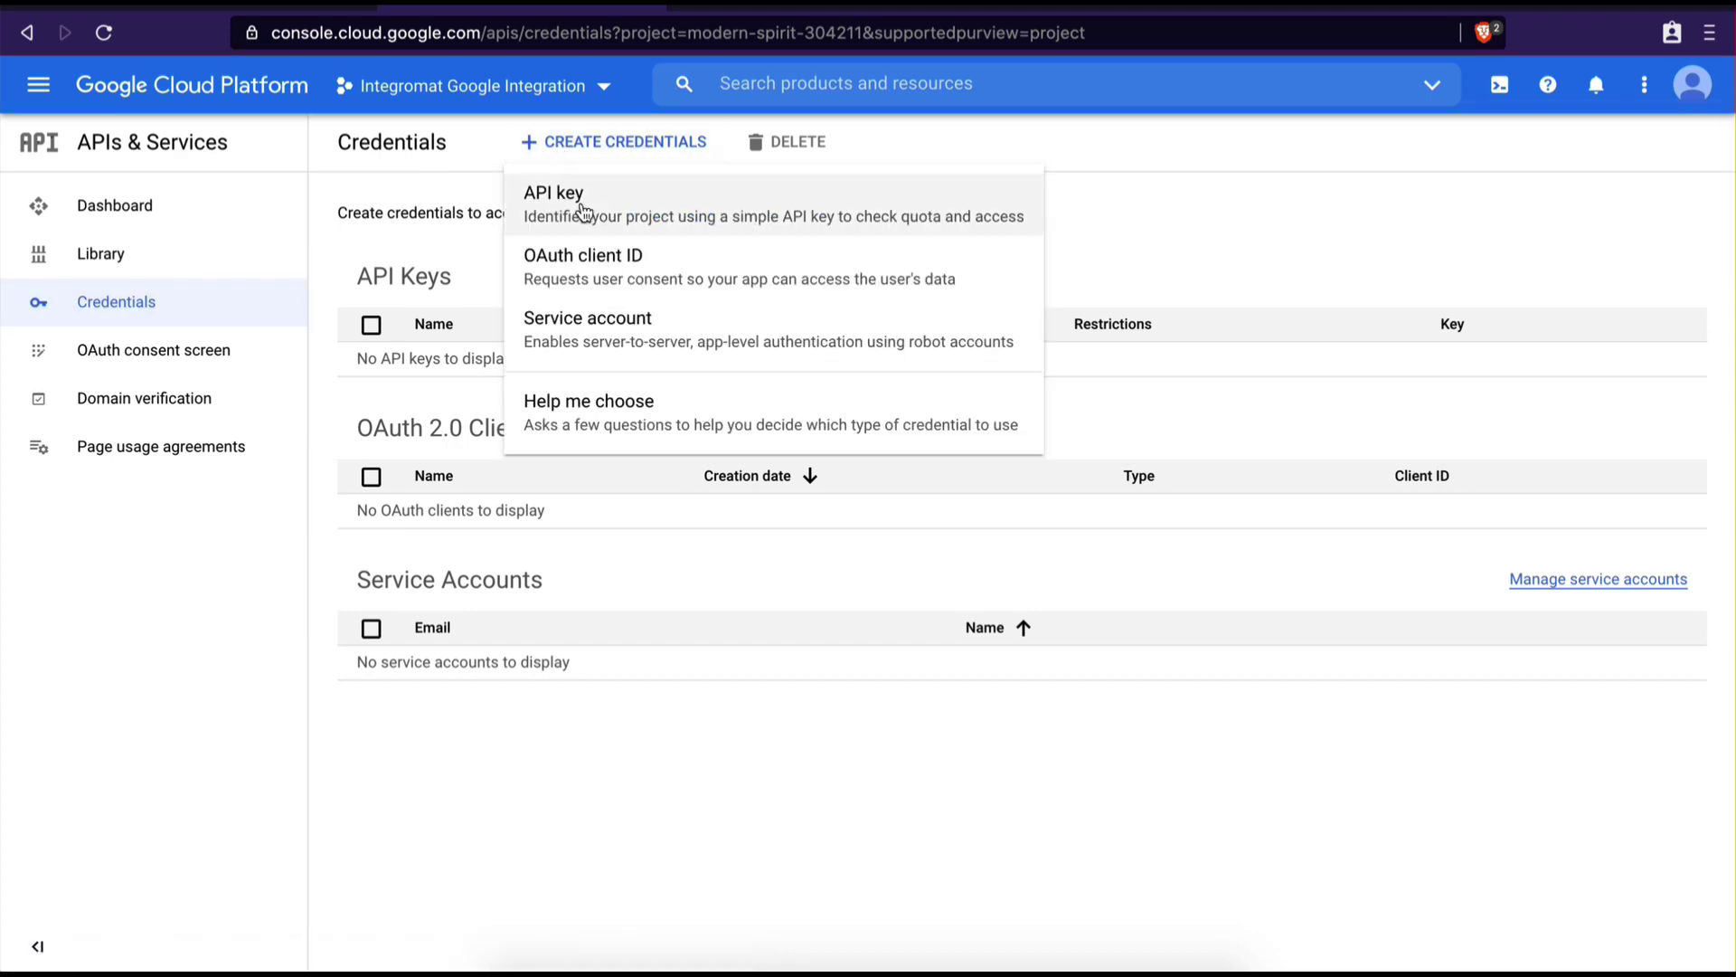
left_click(597, 263)
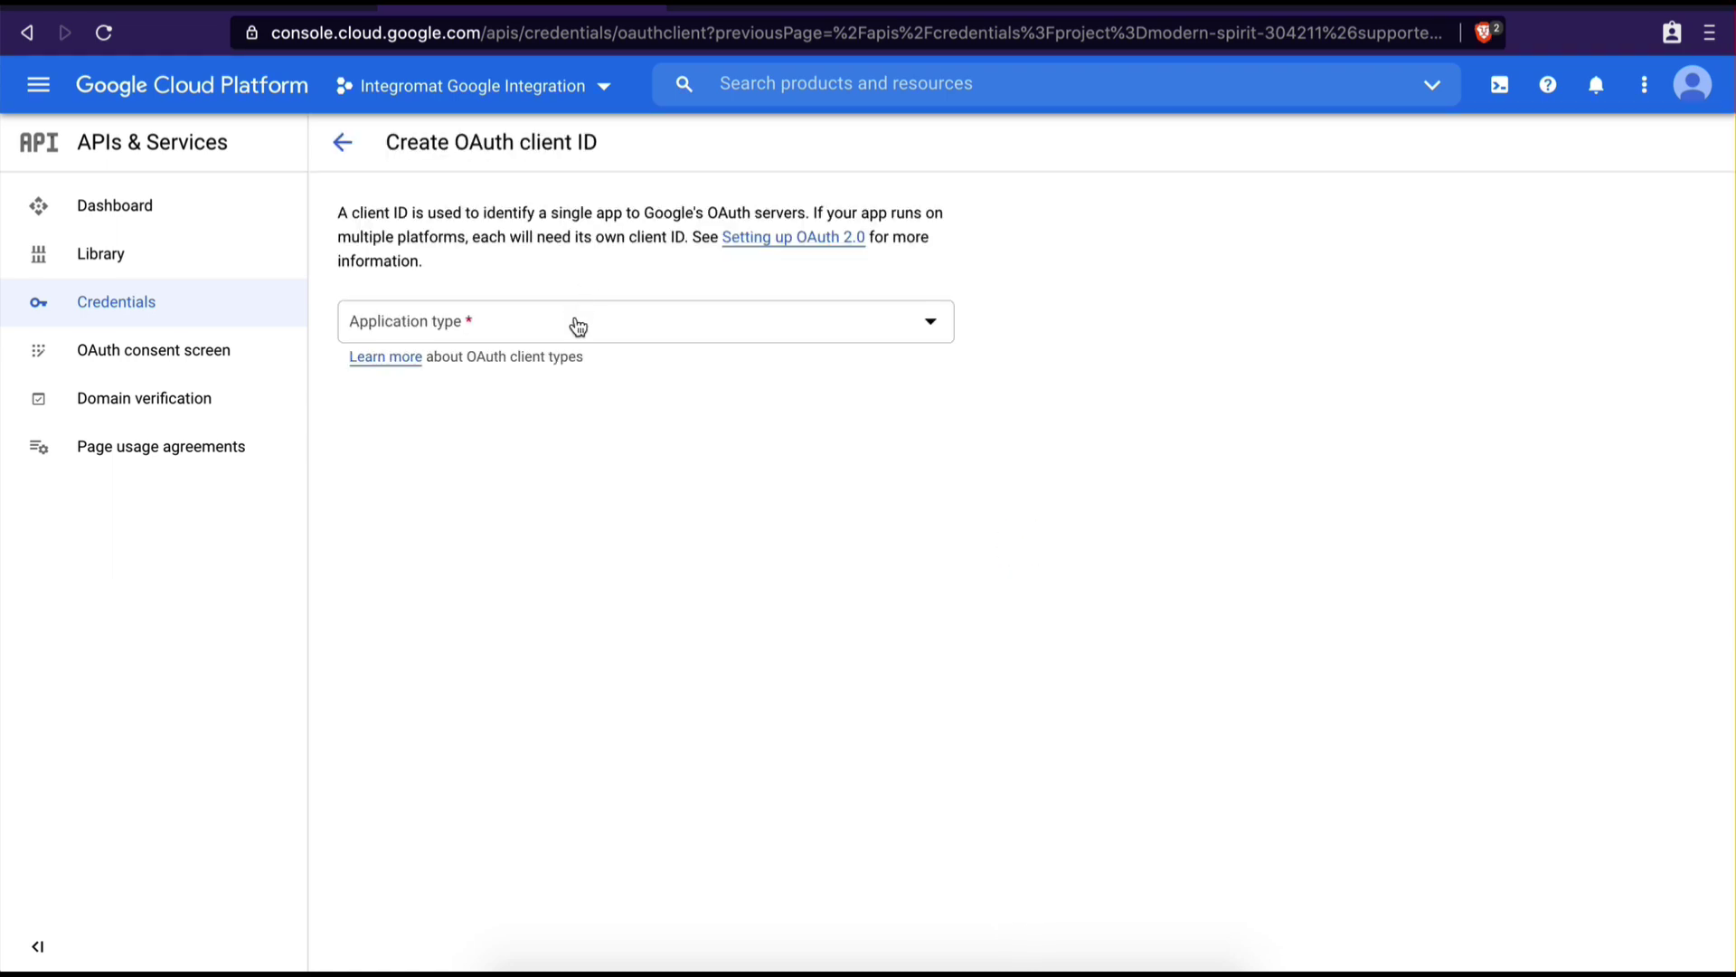
left_click(575, 324)
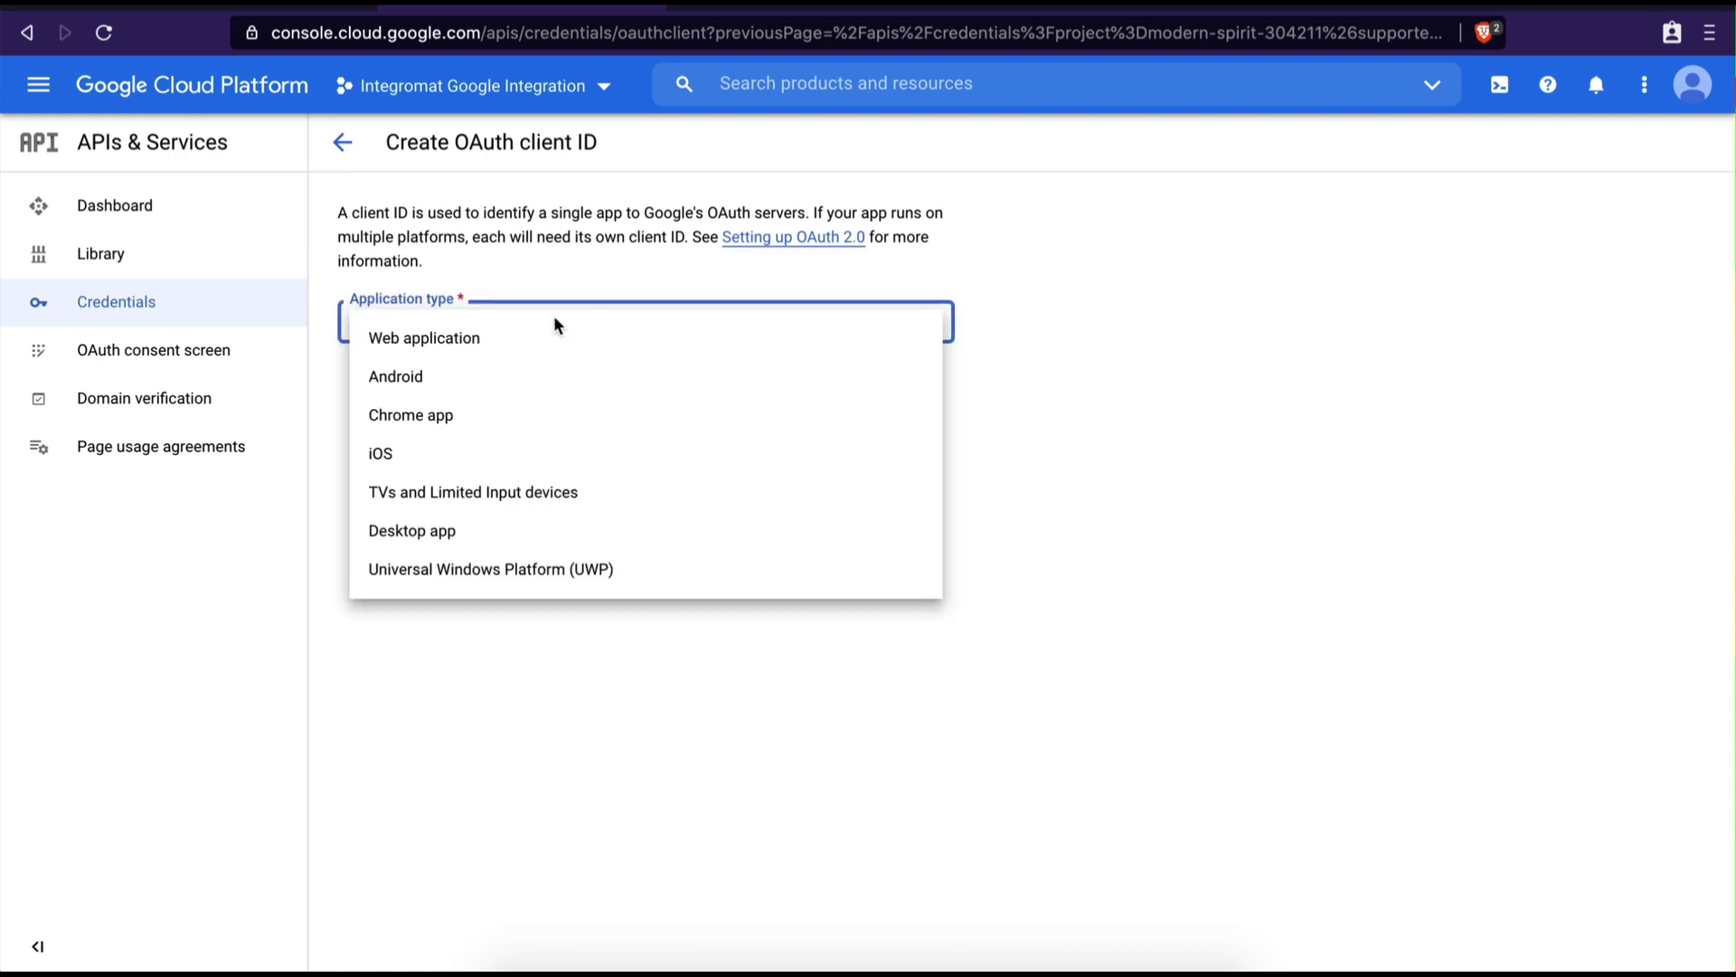
left_click(477, 341)
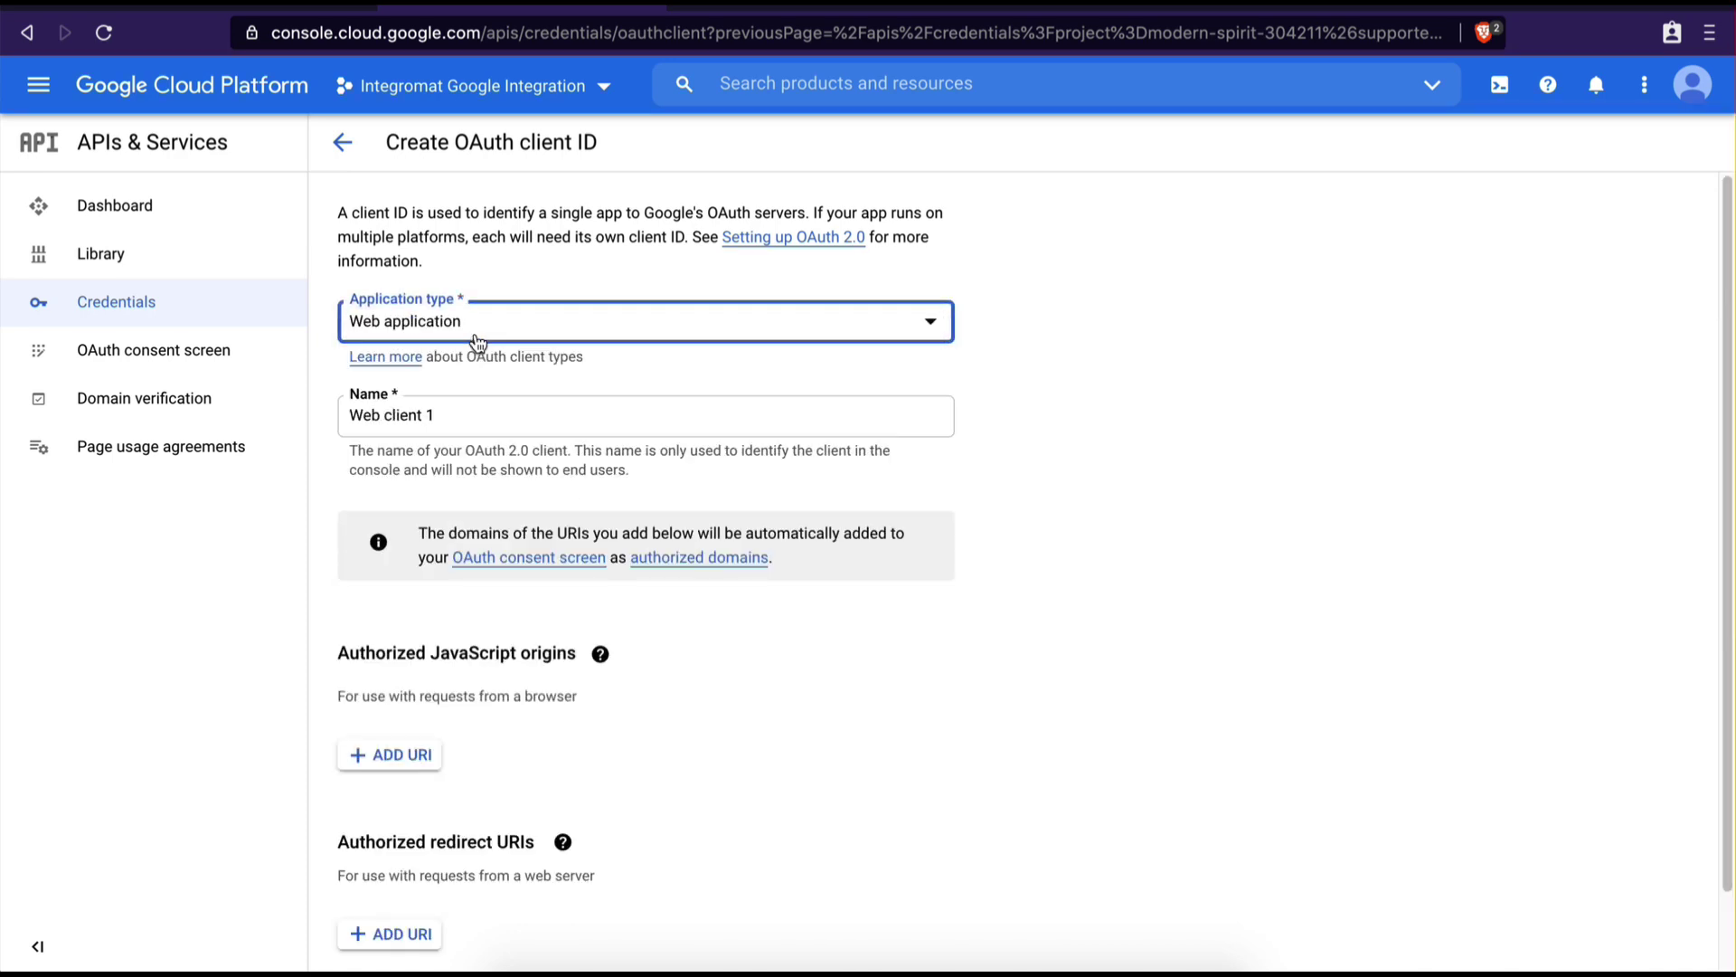
left_click(449, 409)
key("ctrl+a")
key("BackSpace")
type("Integromat")
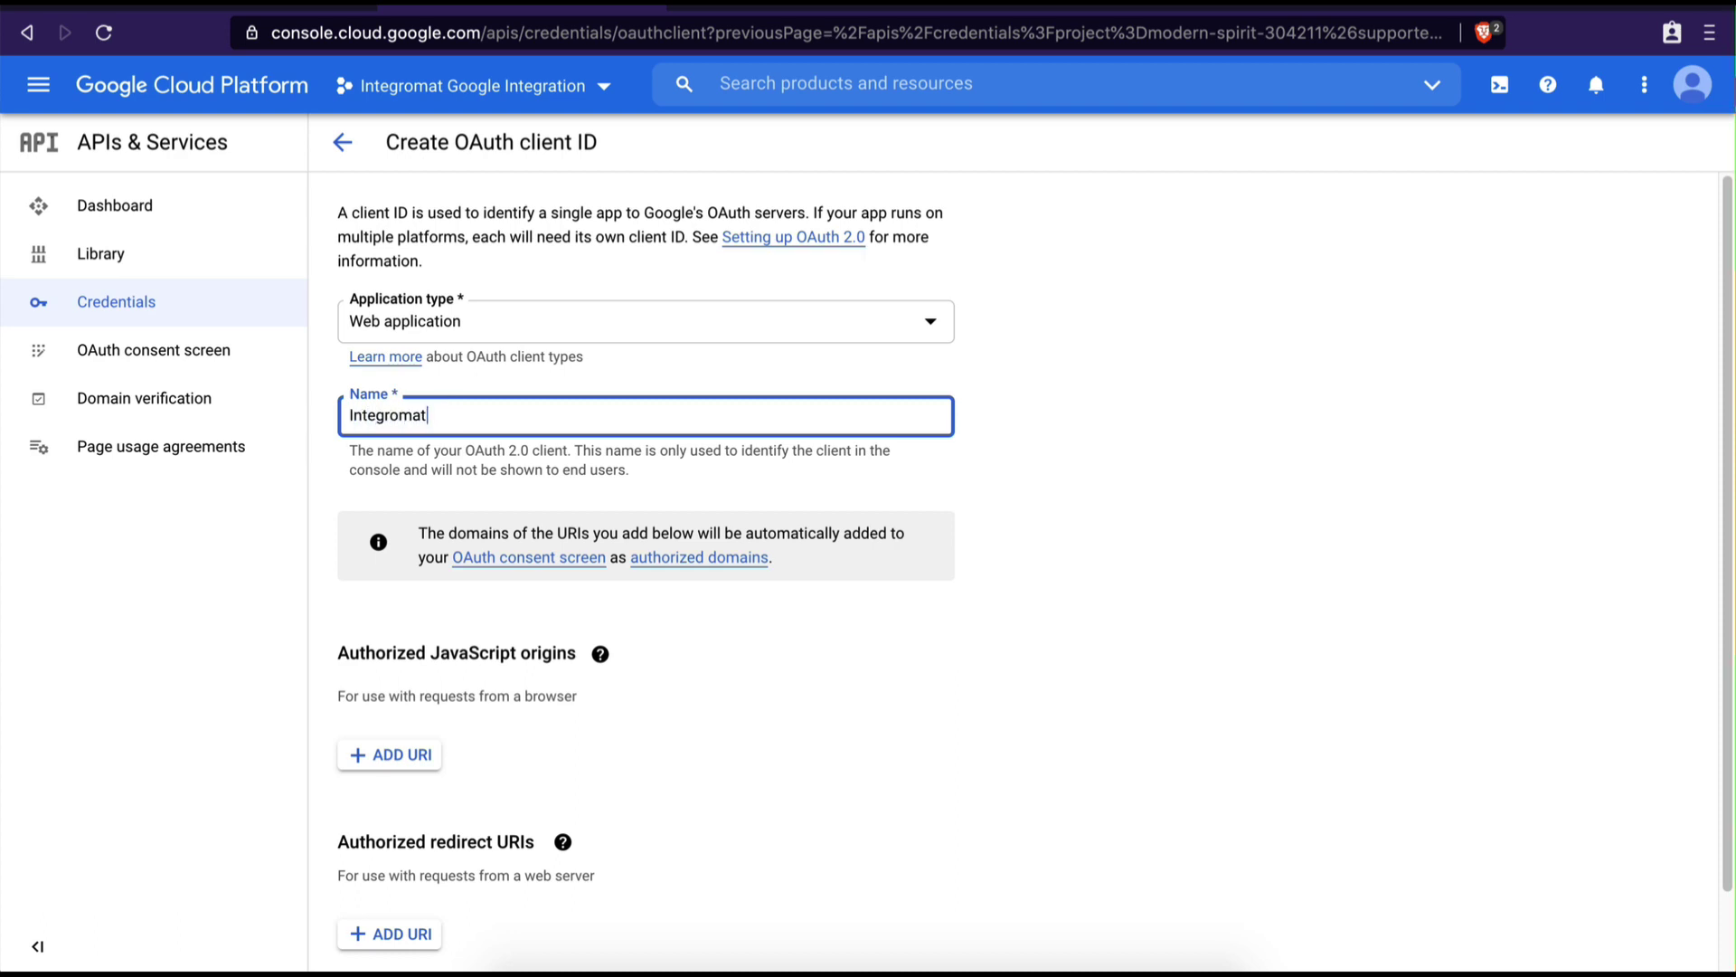
left_click(746, 708)
scroll(746, 708, "down", 1)
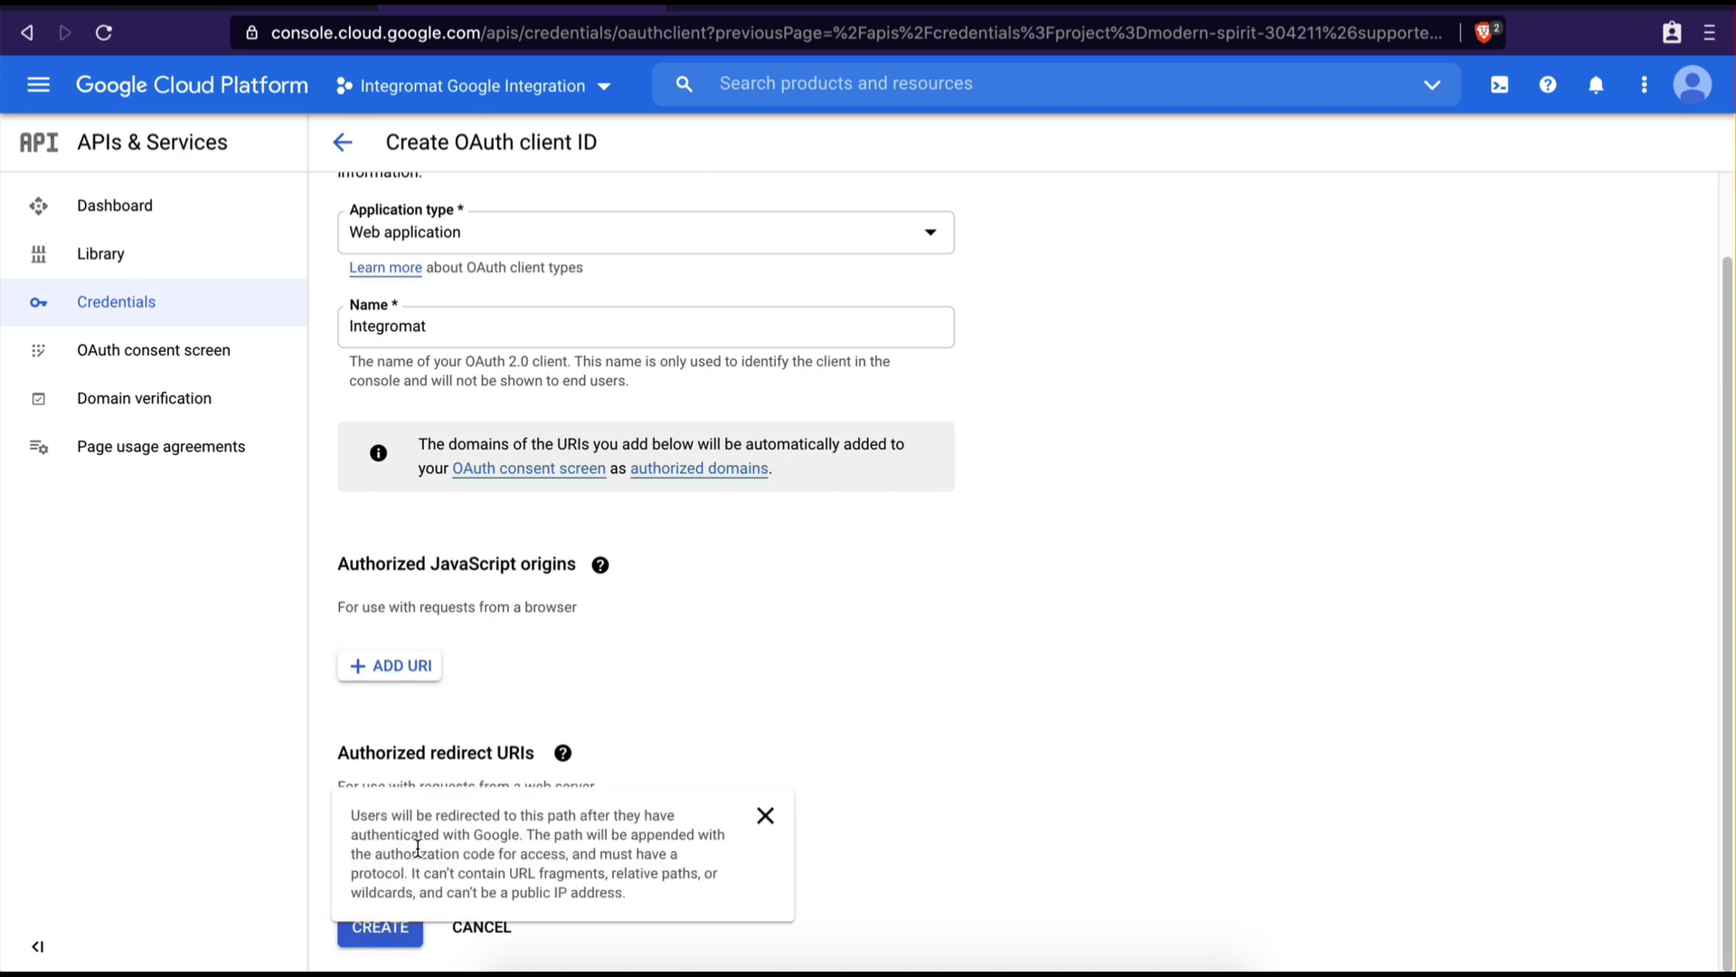
left_click(384, 845)
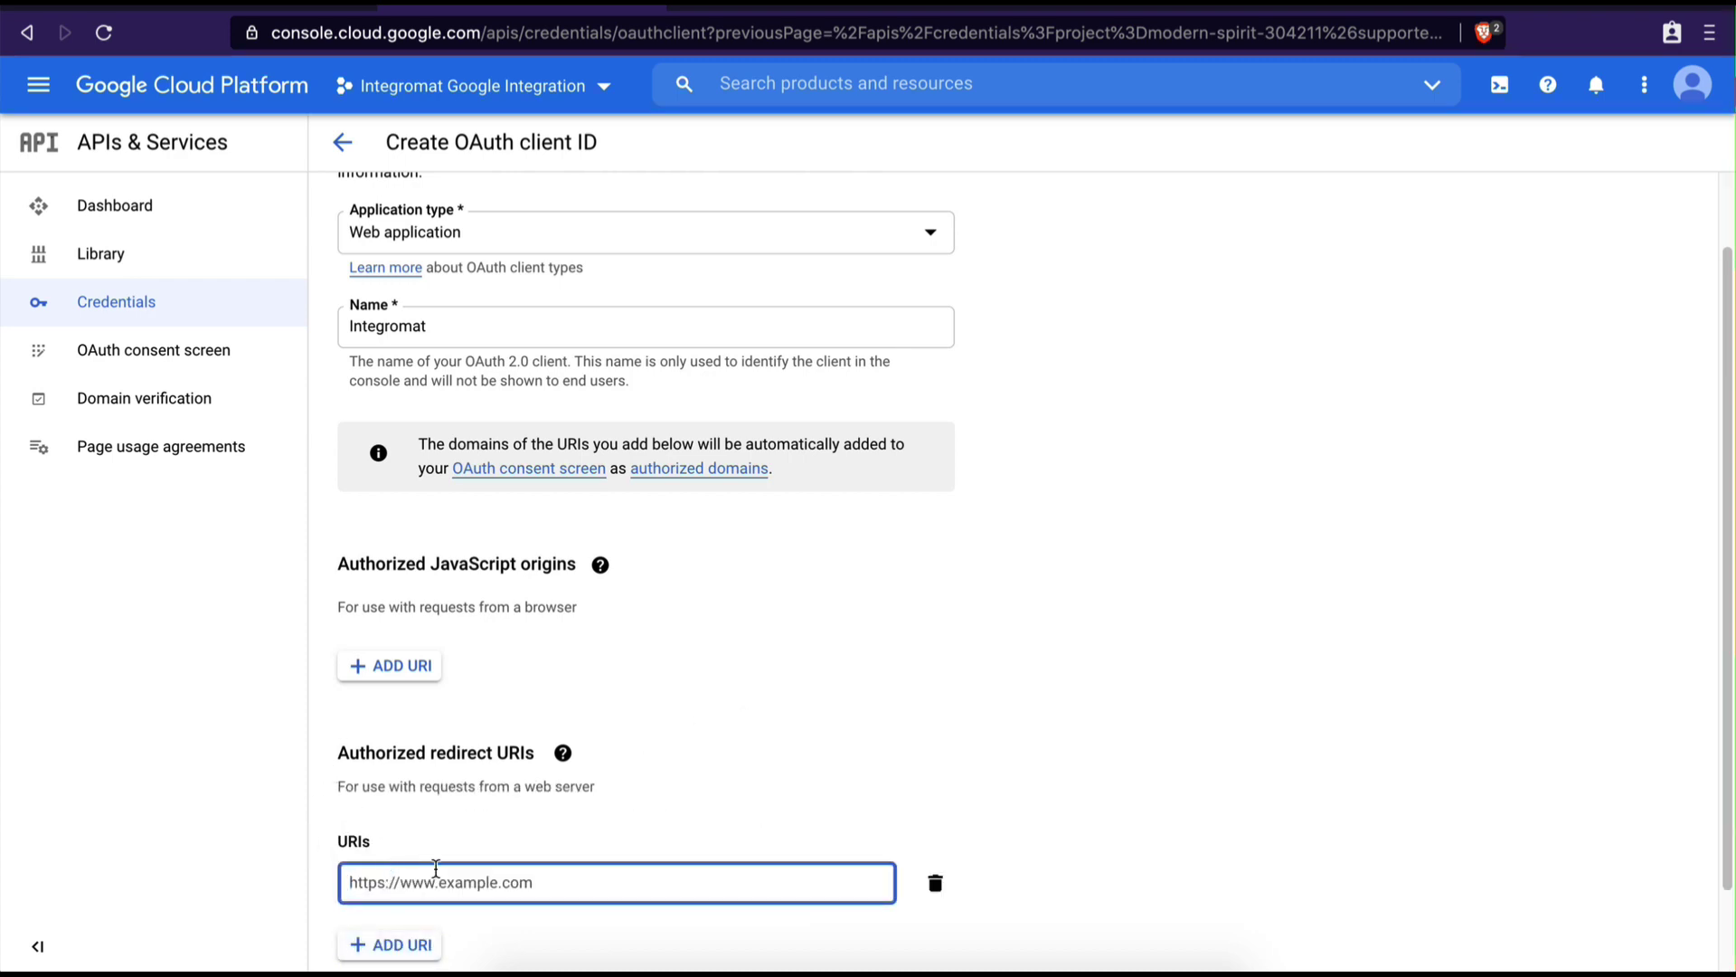
scroll(436, 868, "down", 2)
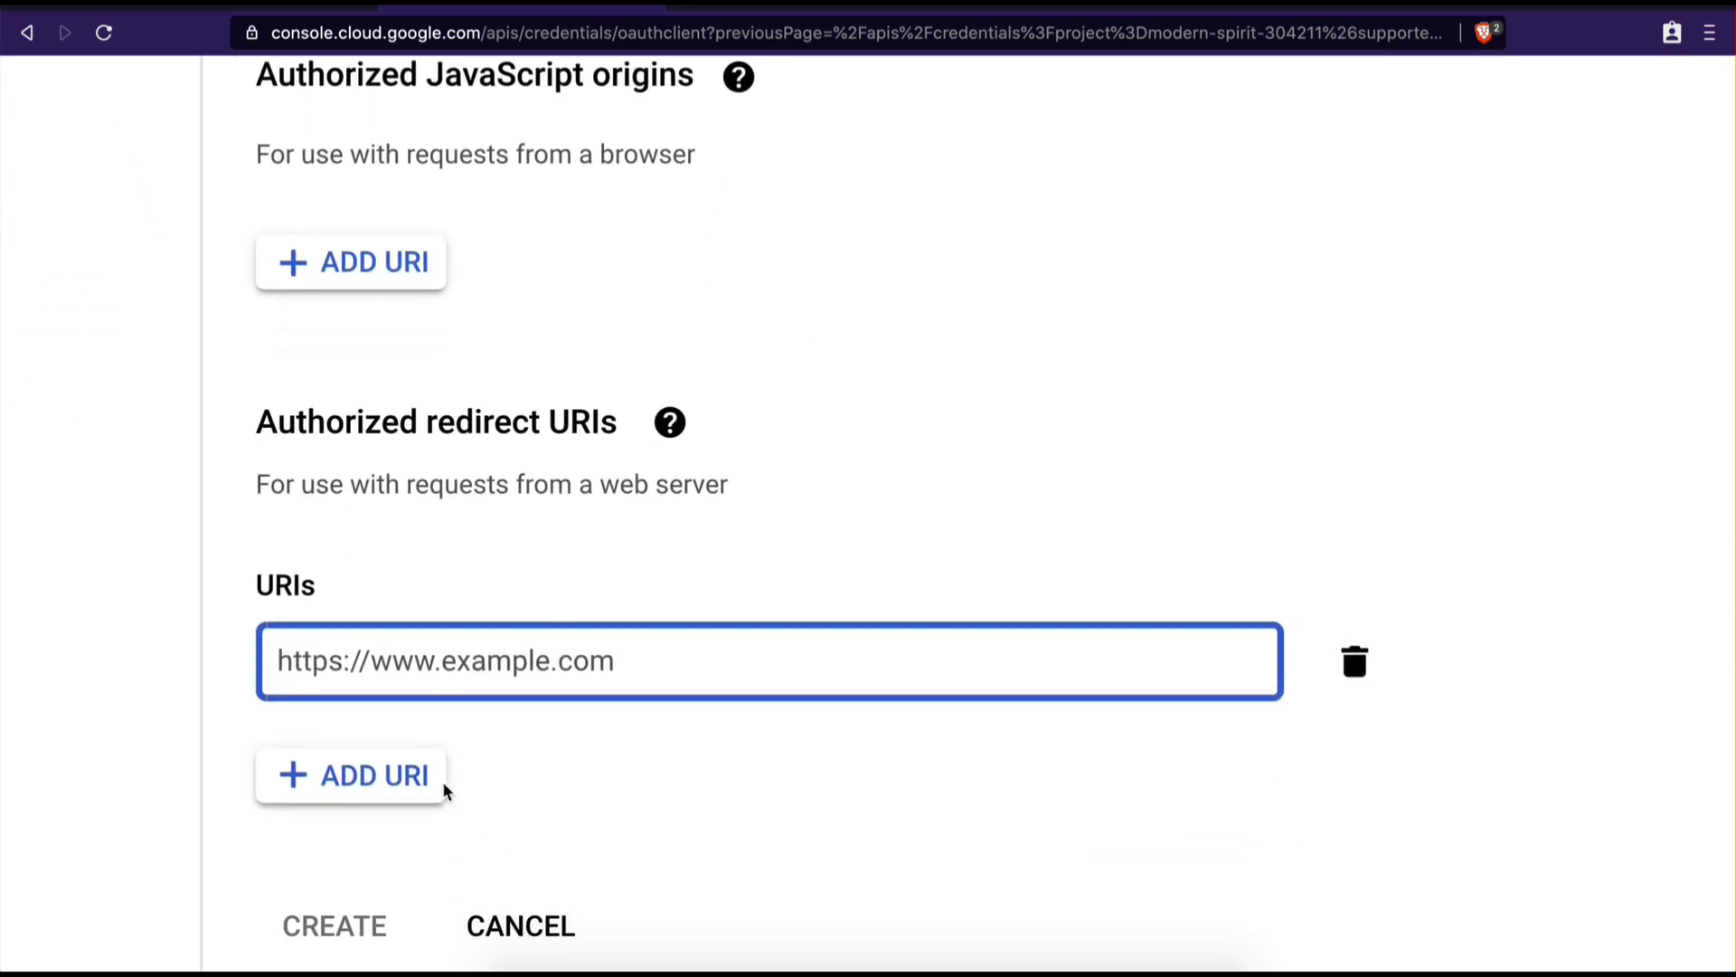
type("htt")
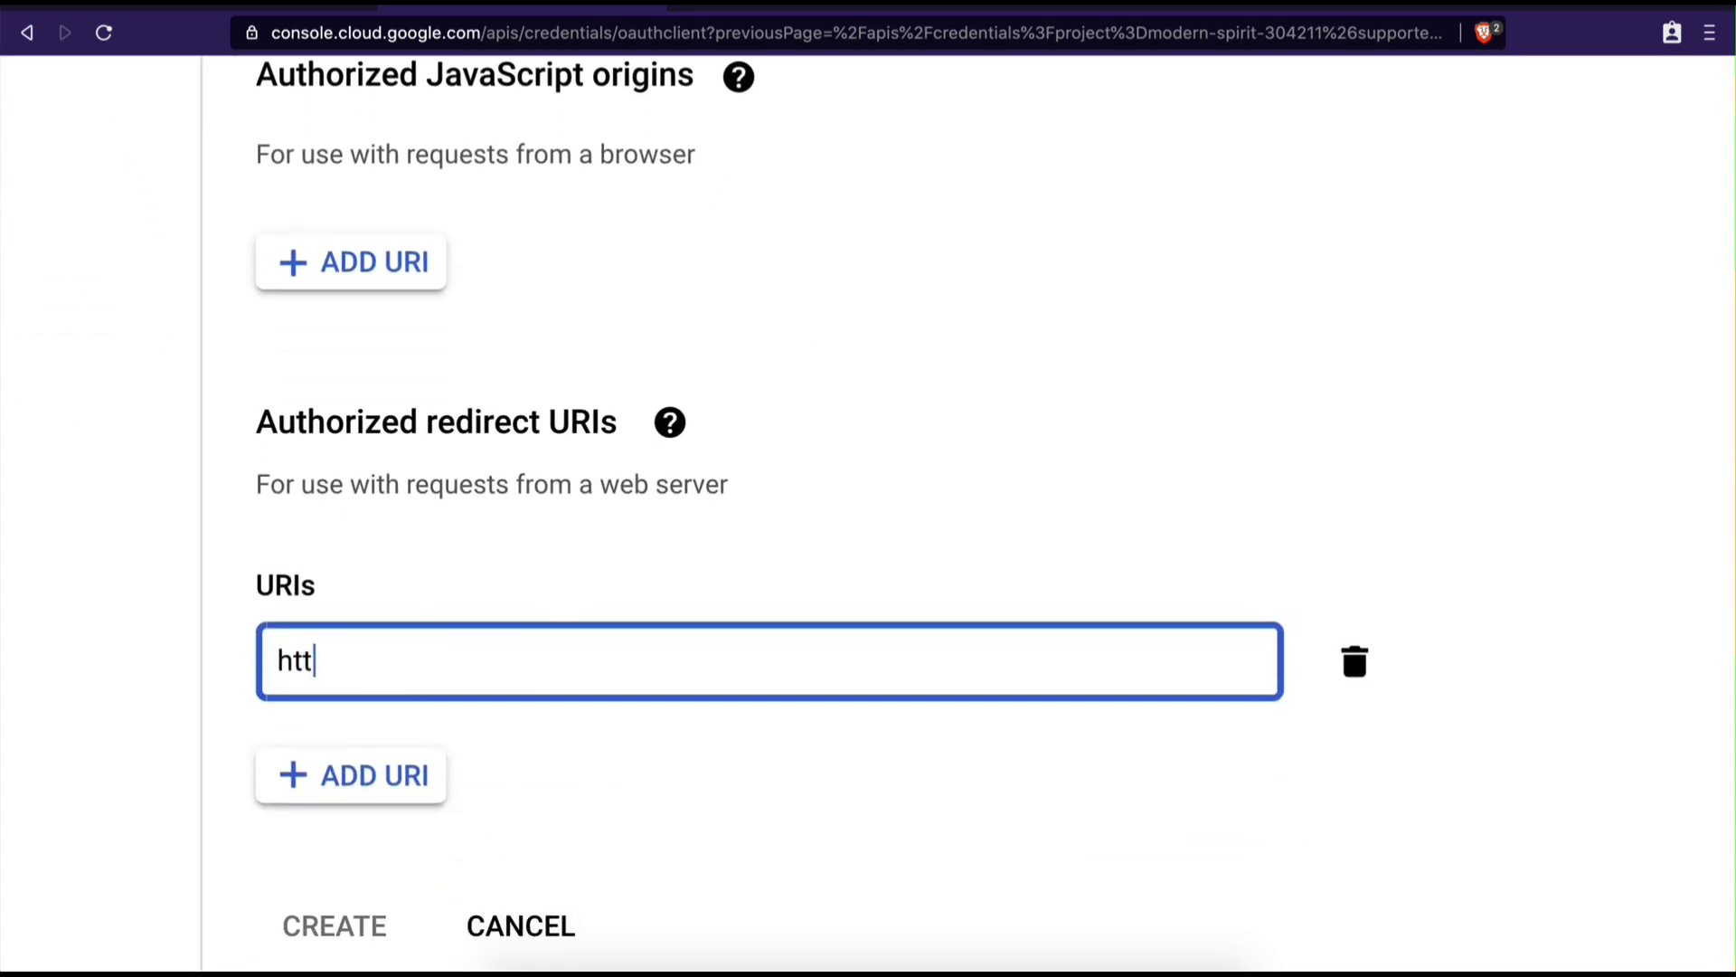
type("ps://www.in")
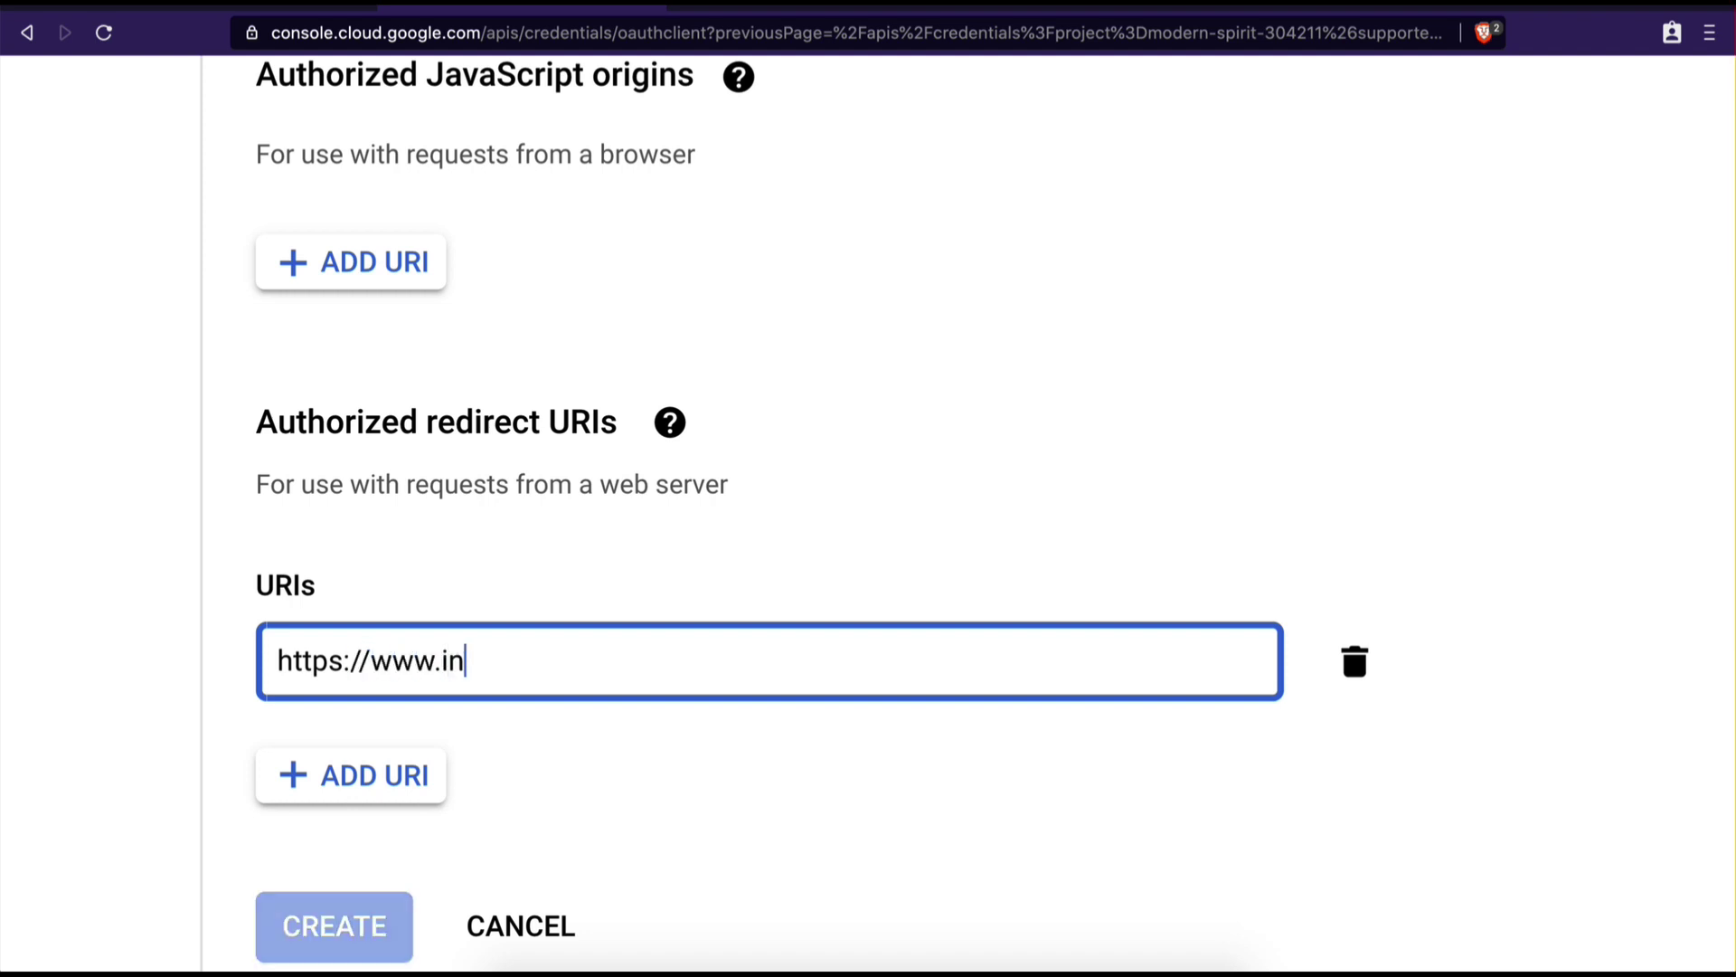
type("tegromat.com")
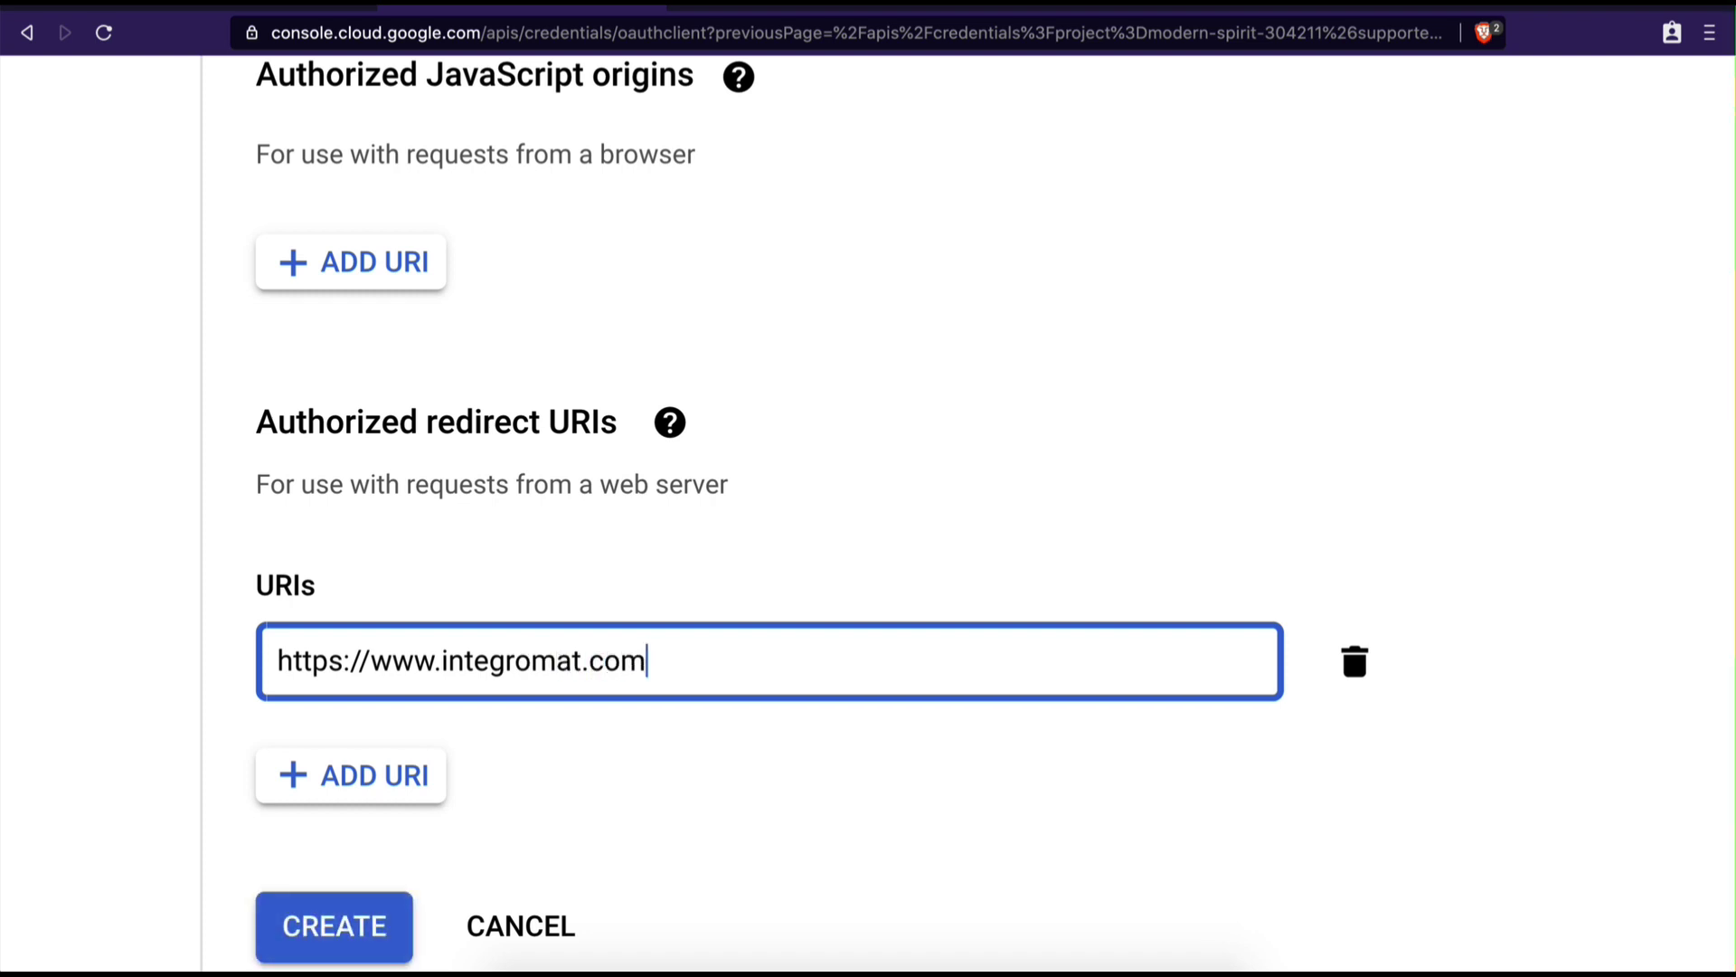
type("/oauth/cb")
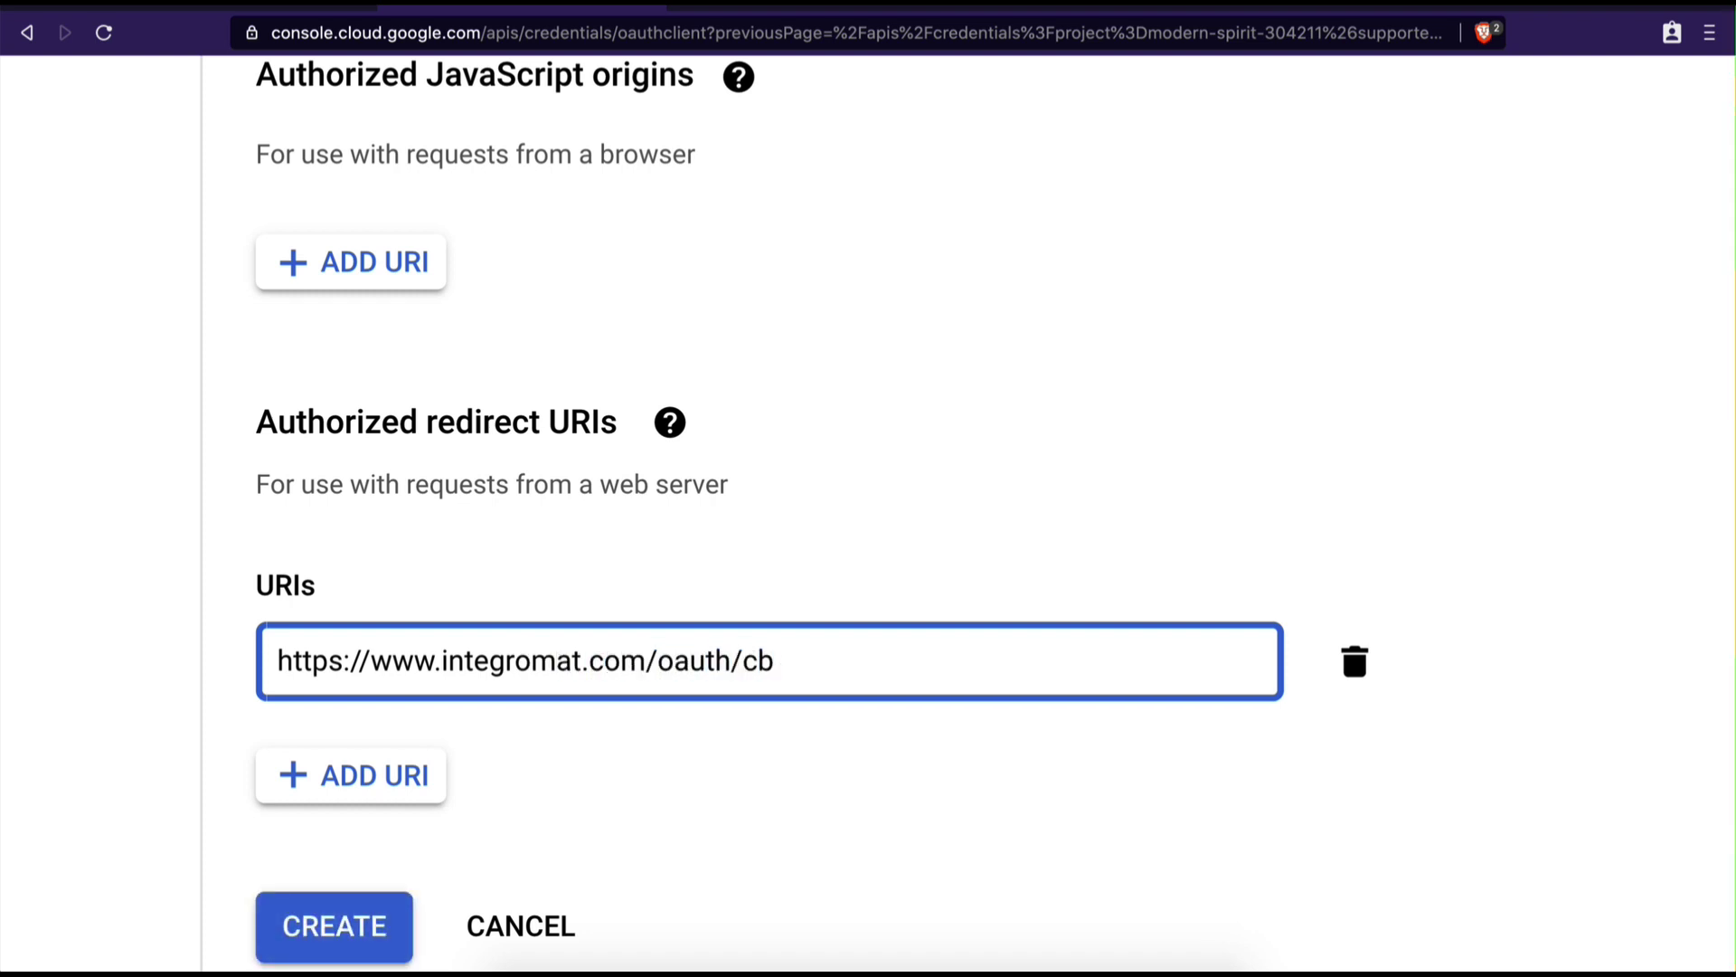
type("/google-")
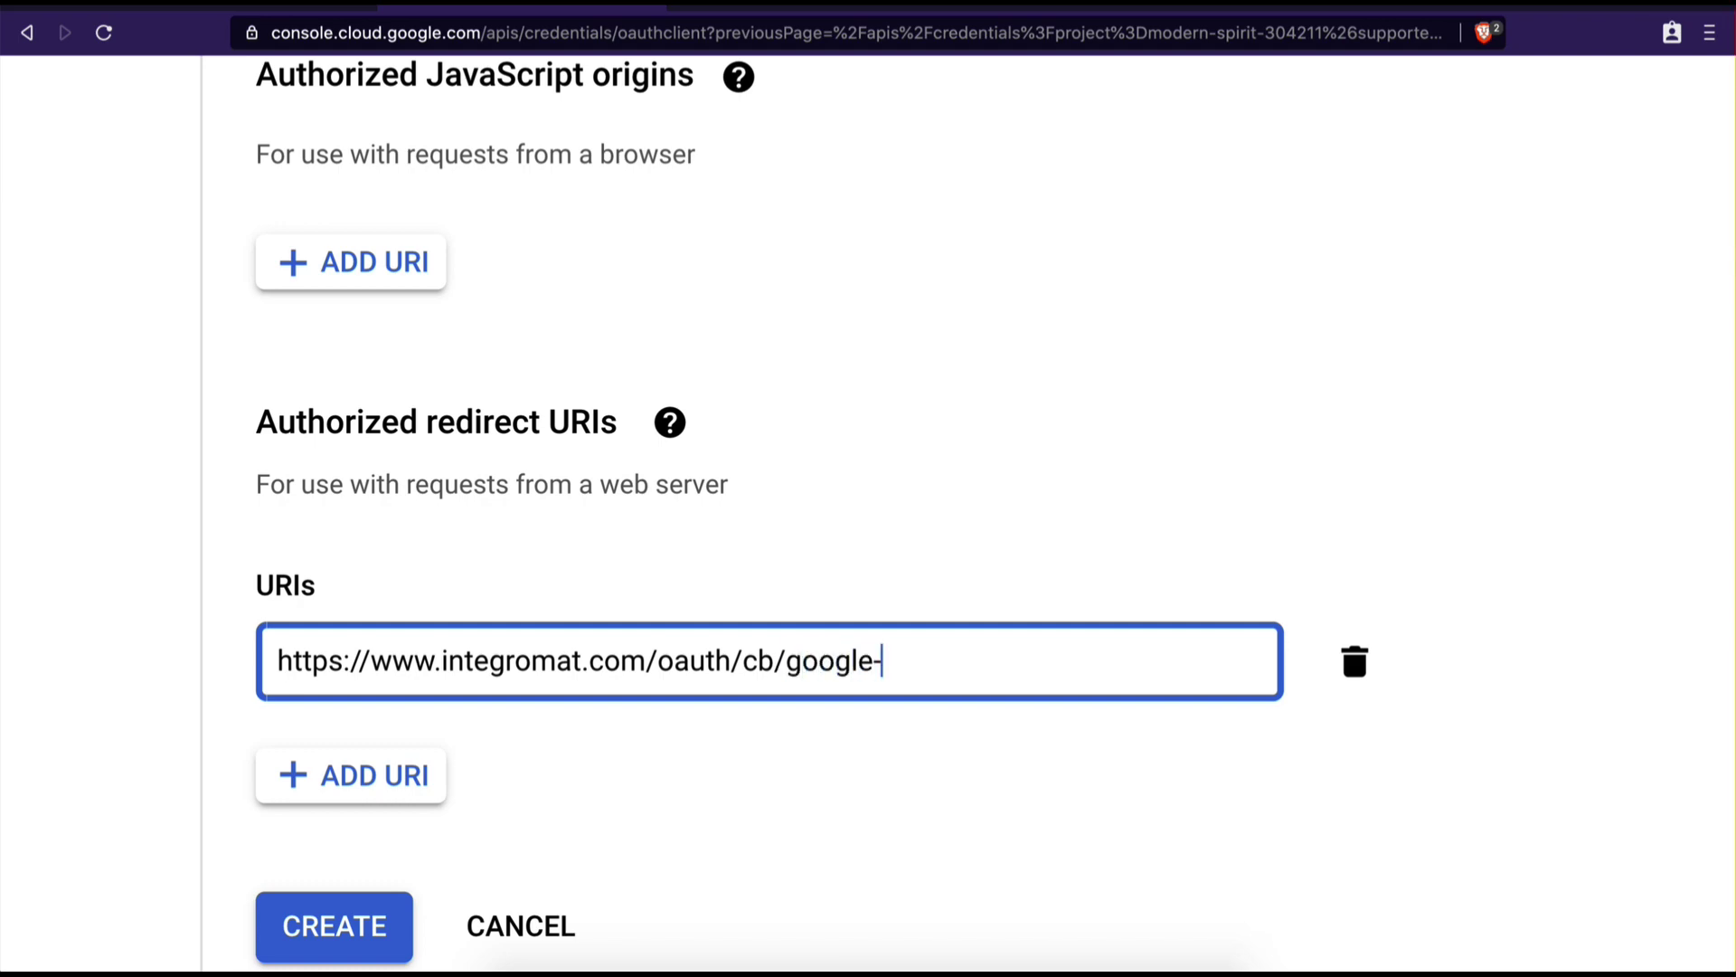
type("restricted")
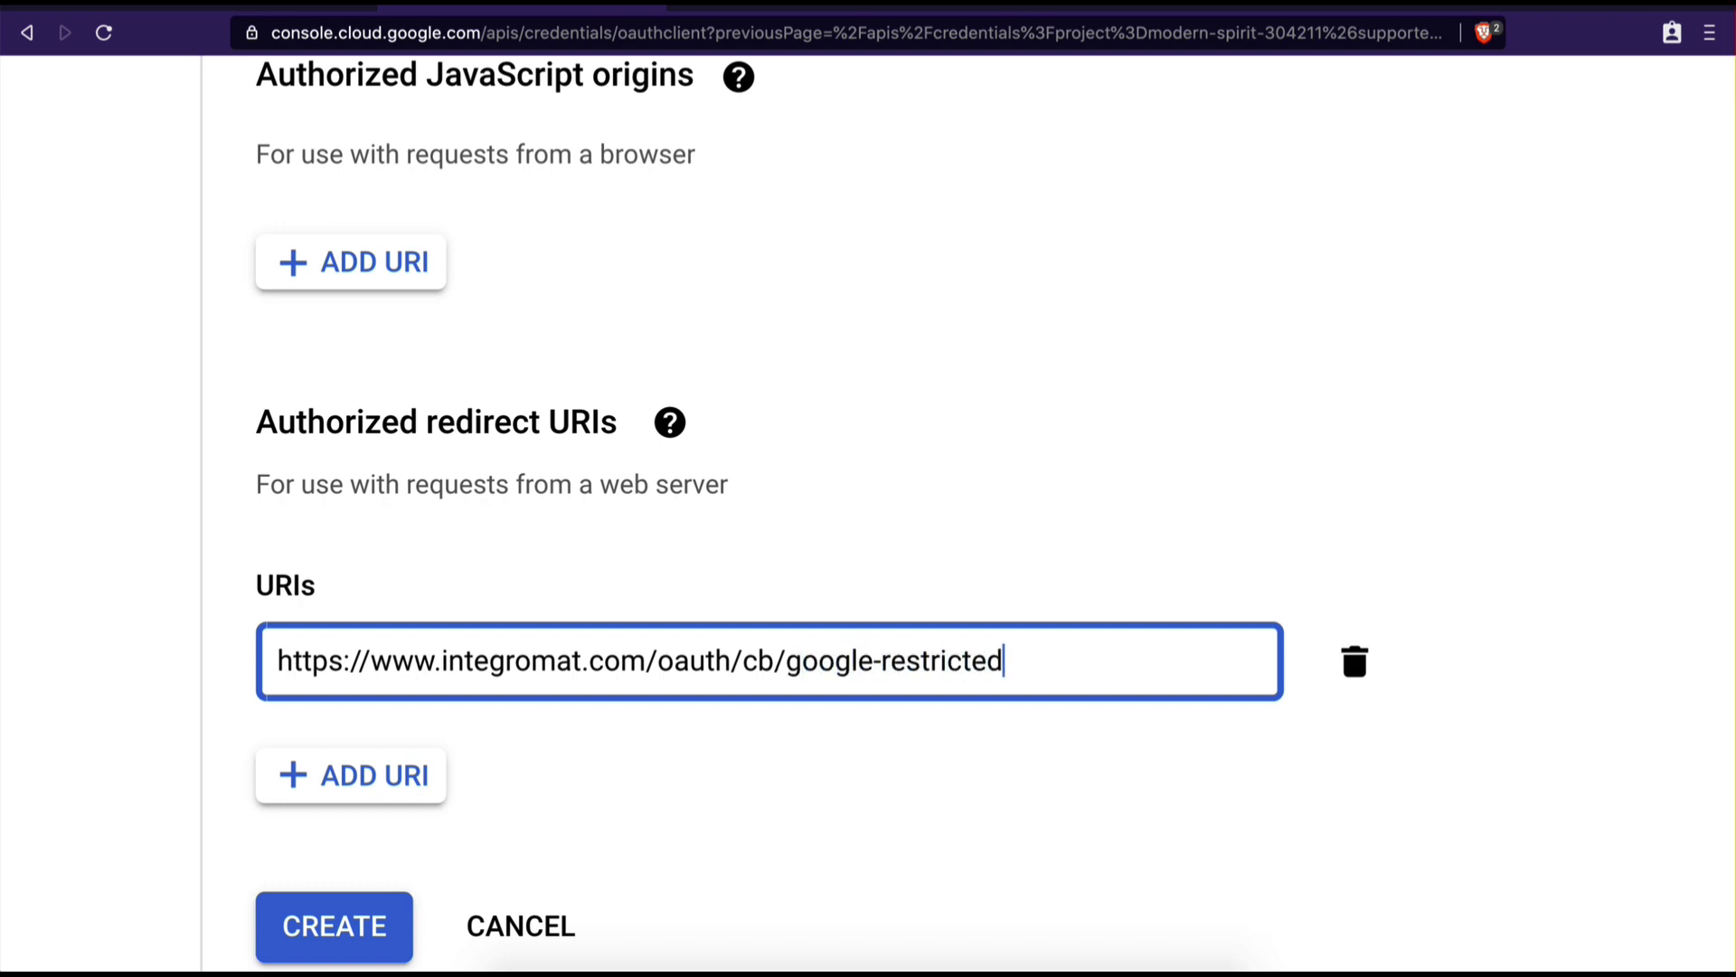
key("ctrl+minus")
key("ctrl+minus")
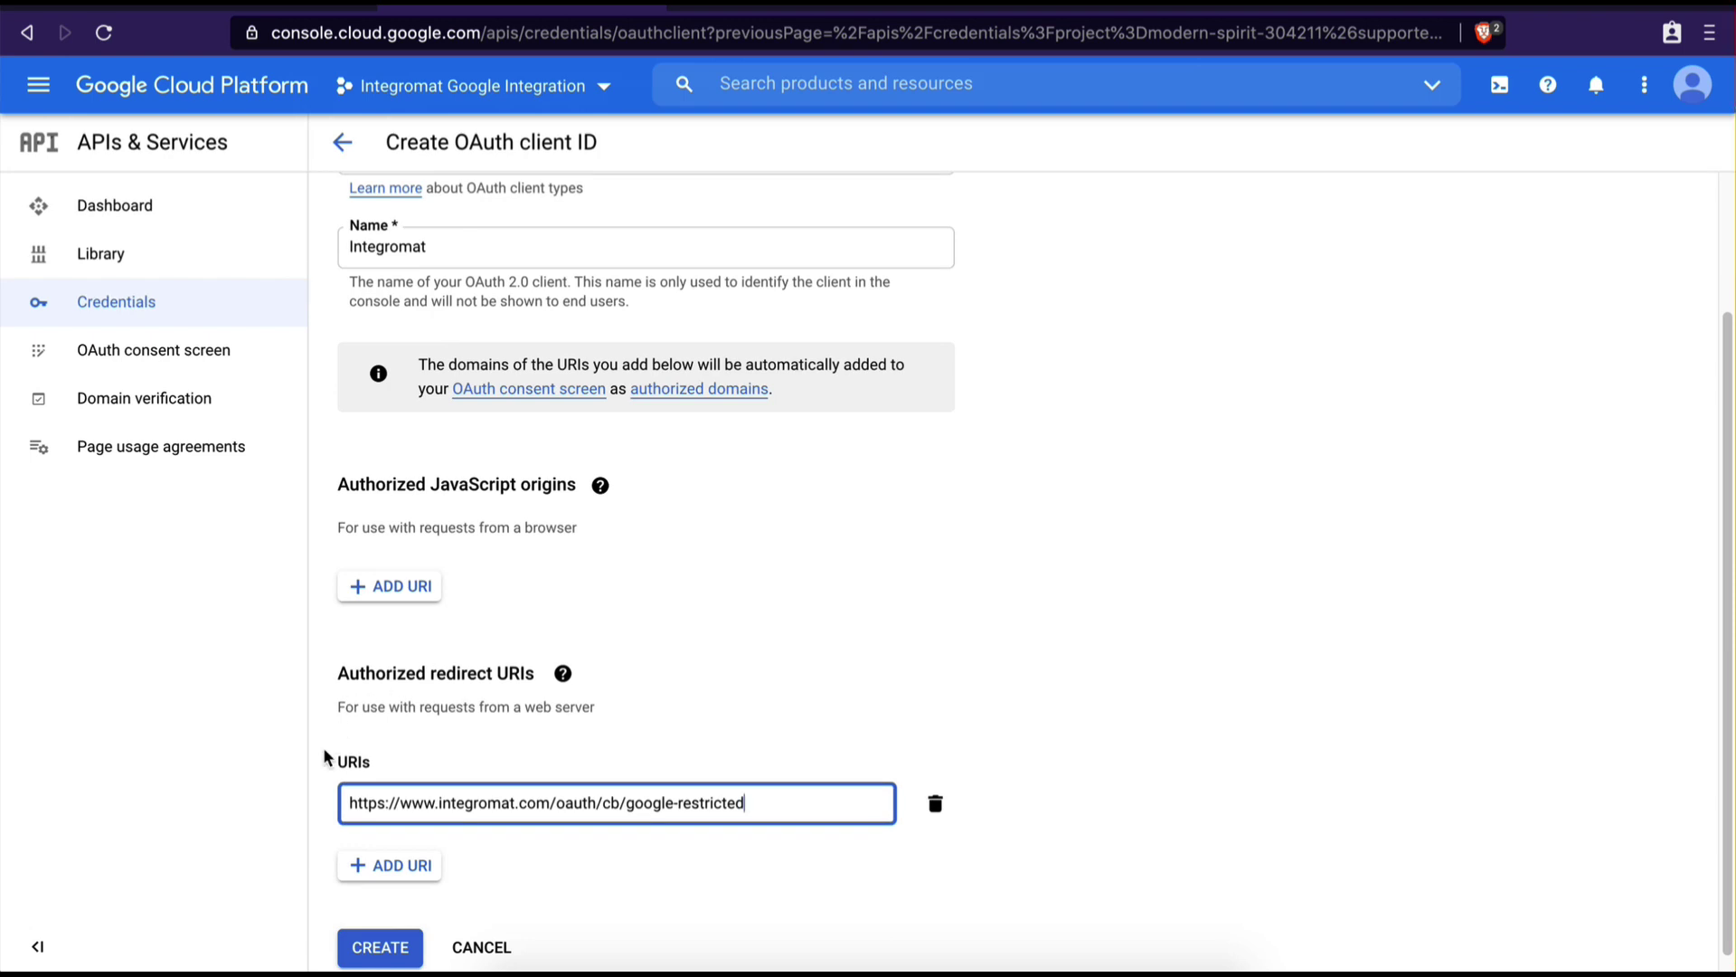
Create the Integromat OAuth client and return to the Integration Gmail scenario
left_click(368, 952)
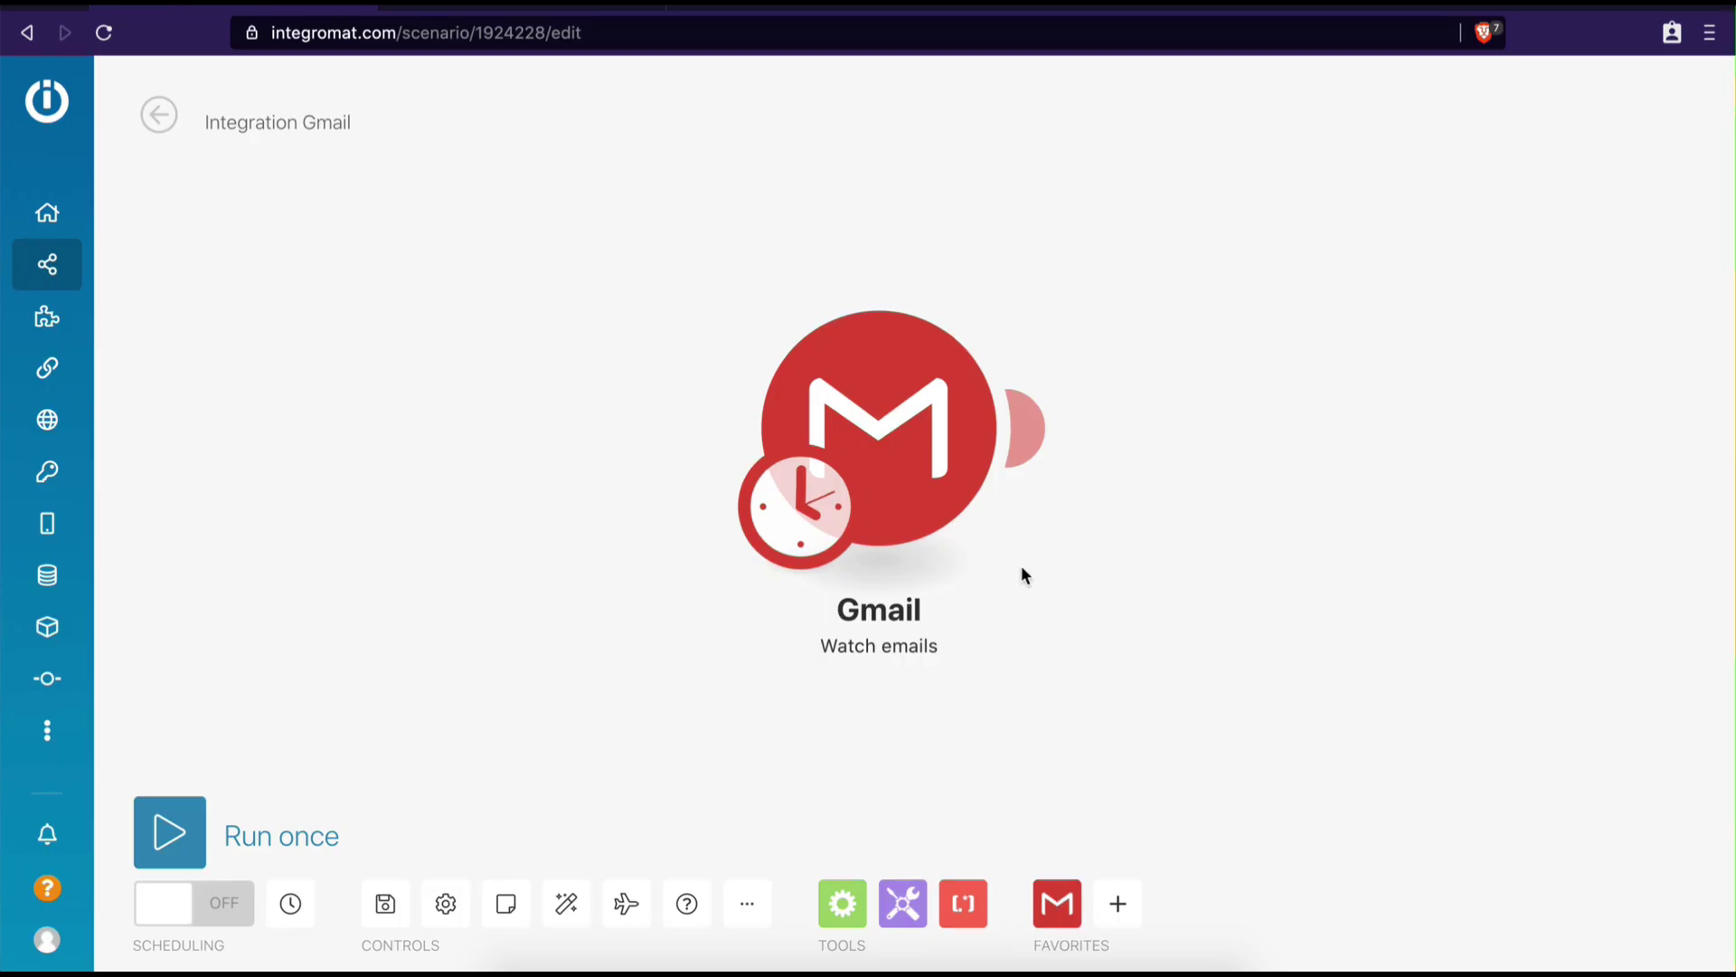
Add a new Gmail connection named 'Integromat Google Account' with advanced settings shown
left_click(898, 436)
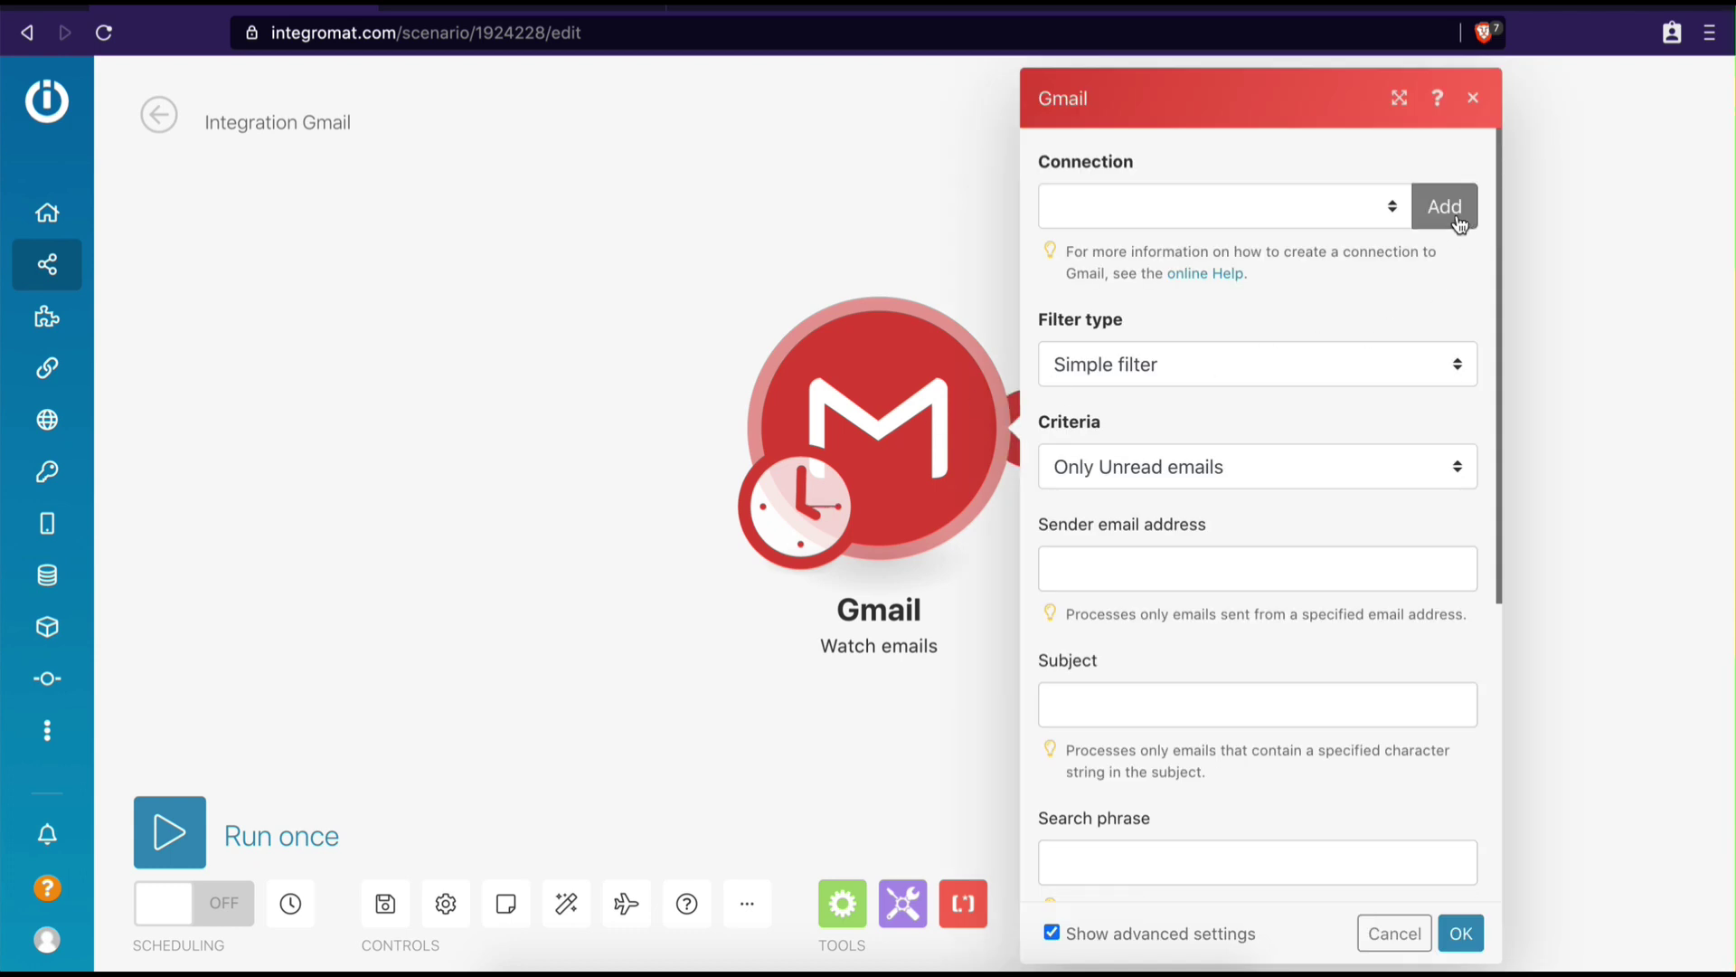
left_click(1444, 207)
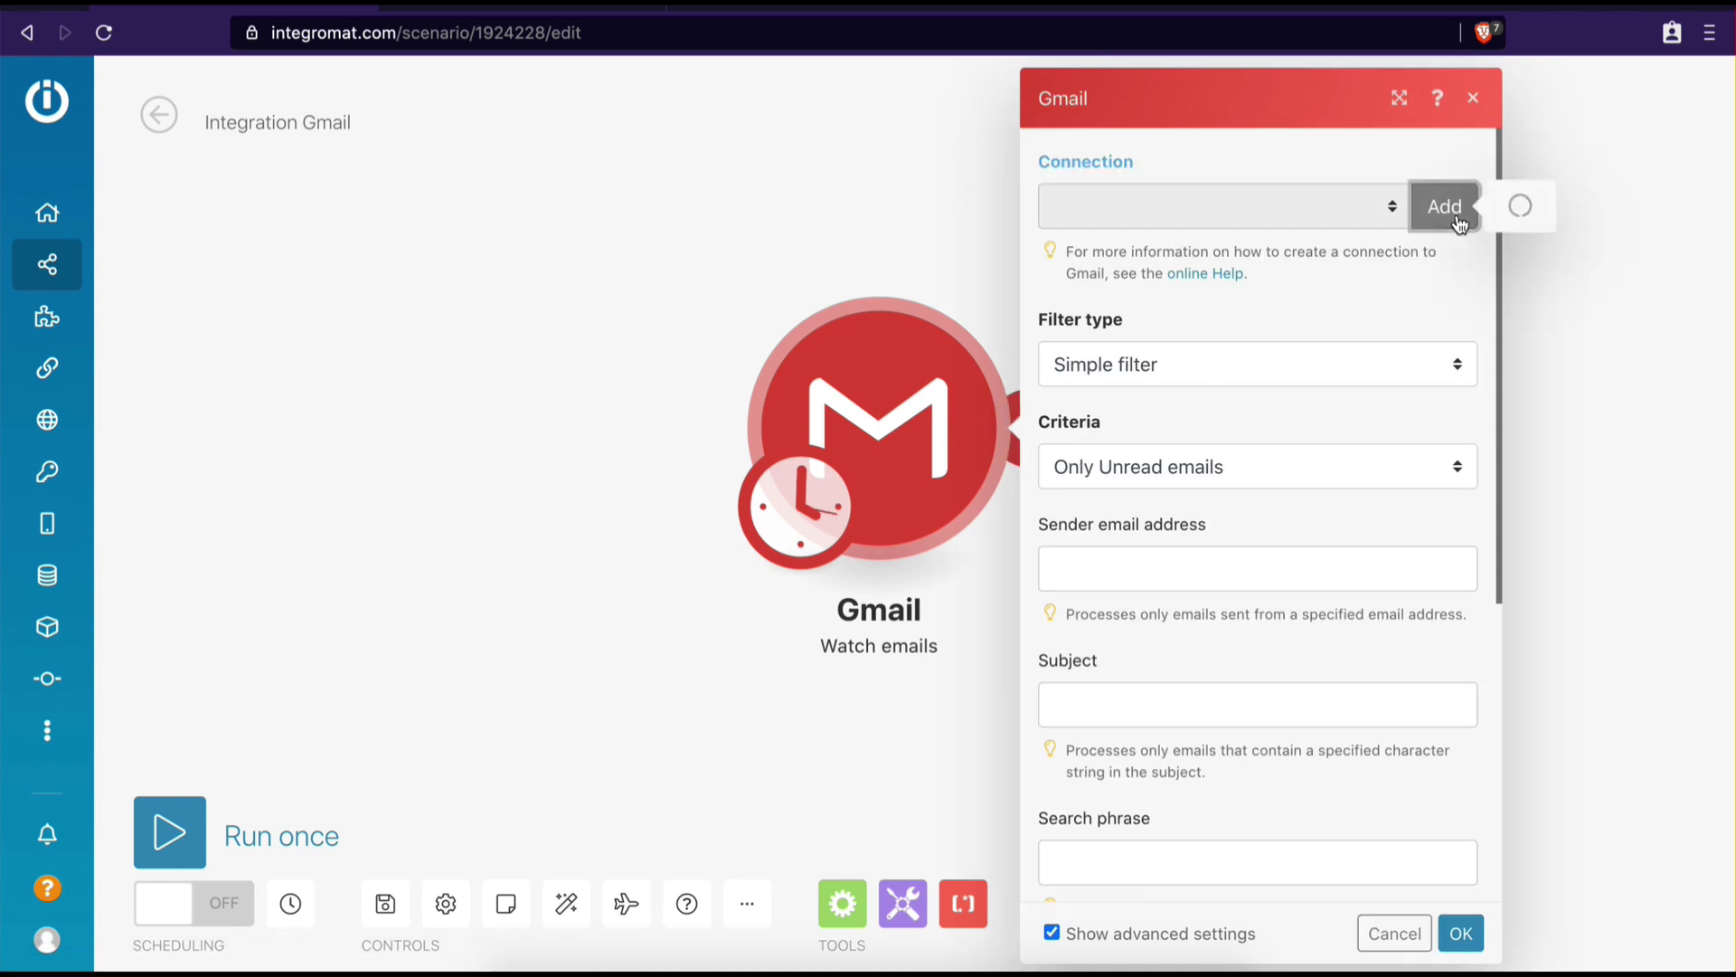
left_click_drag(899, 206, 600, 208)
key("BackSpace")
key("BackSpace")
type("Integromat G")
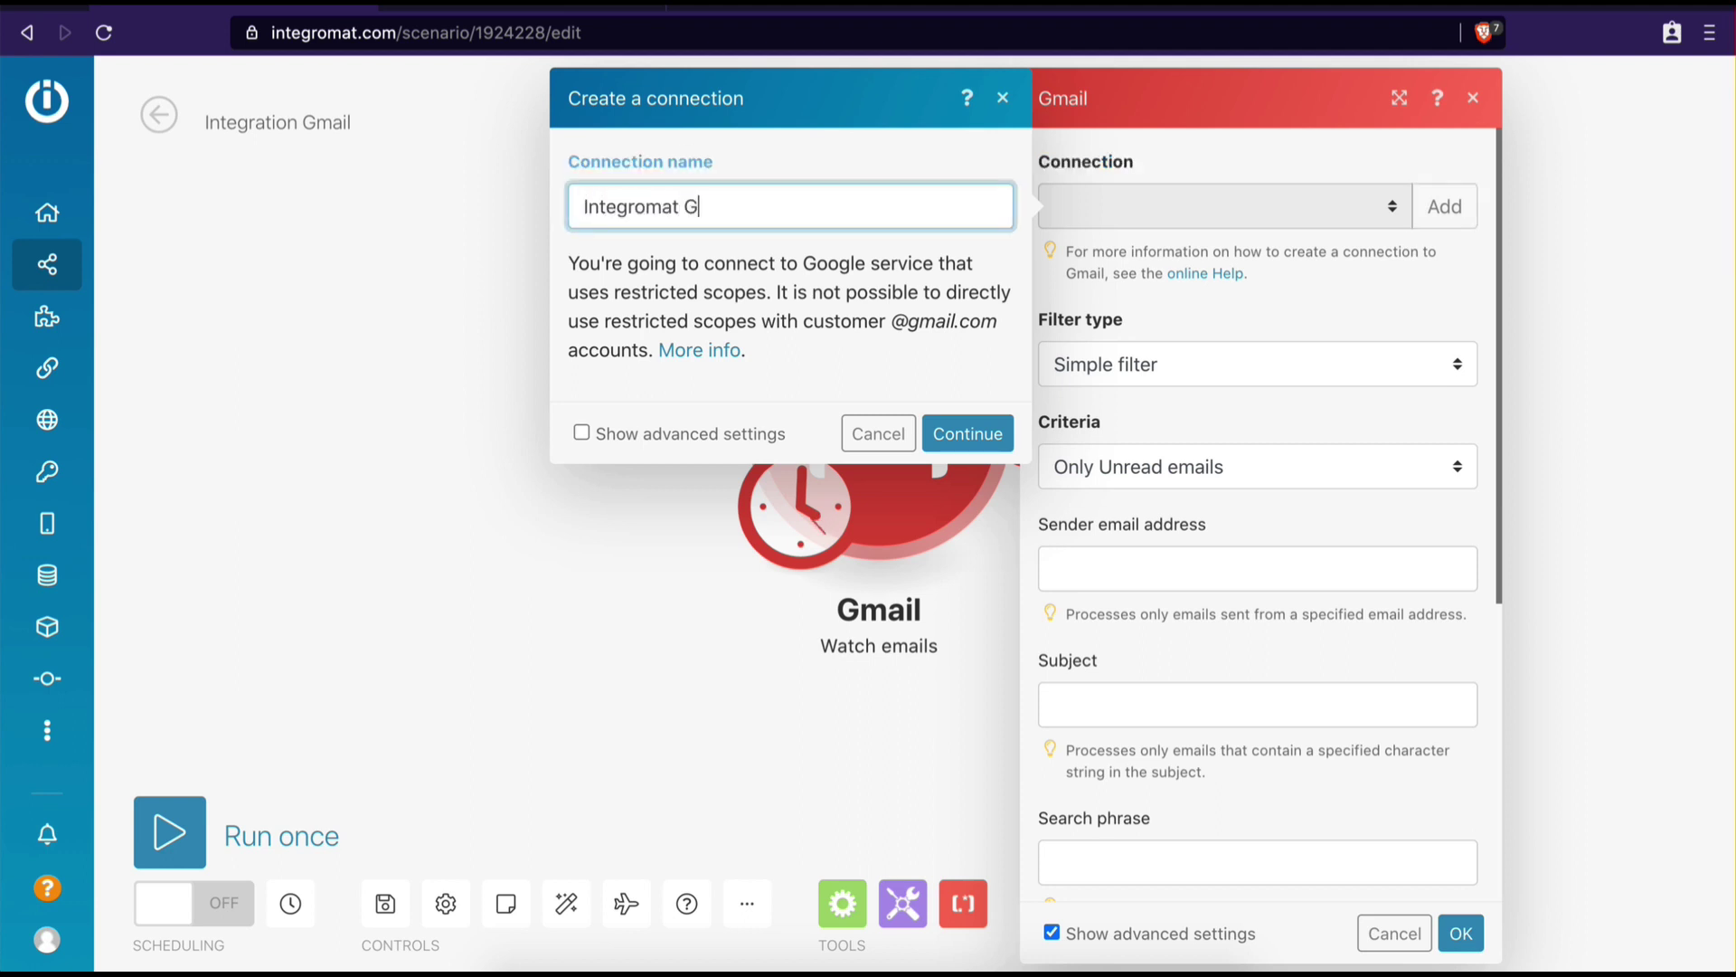
type("oogle Account")
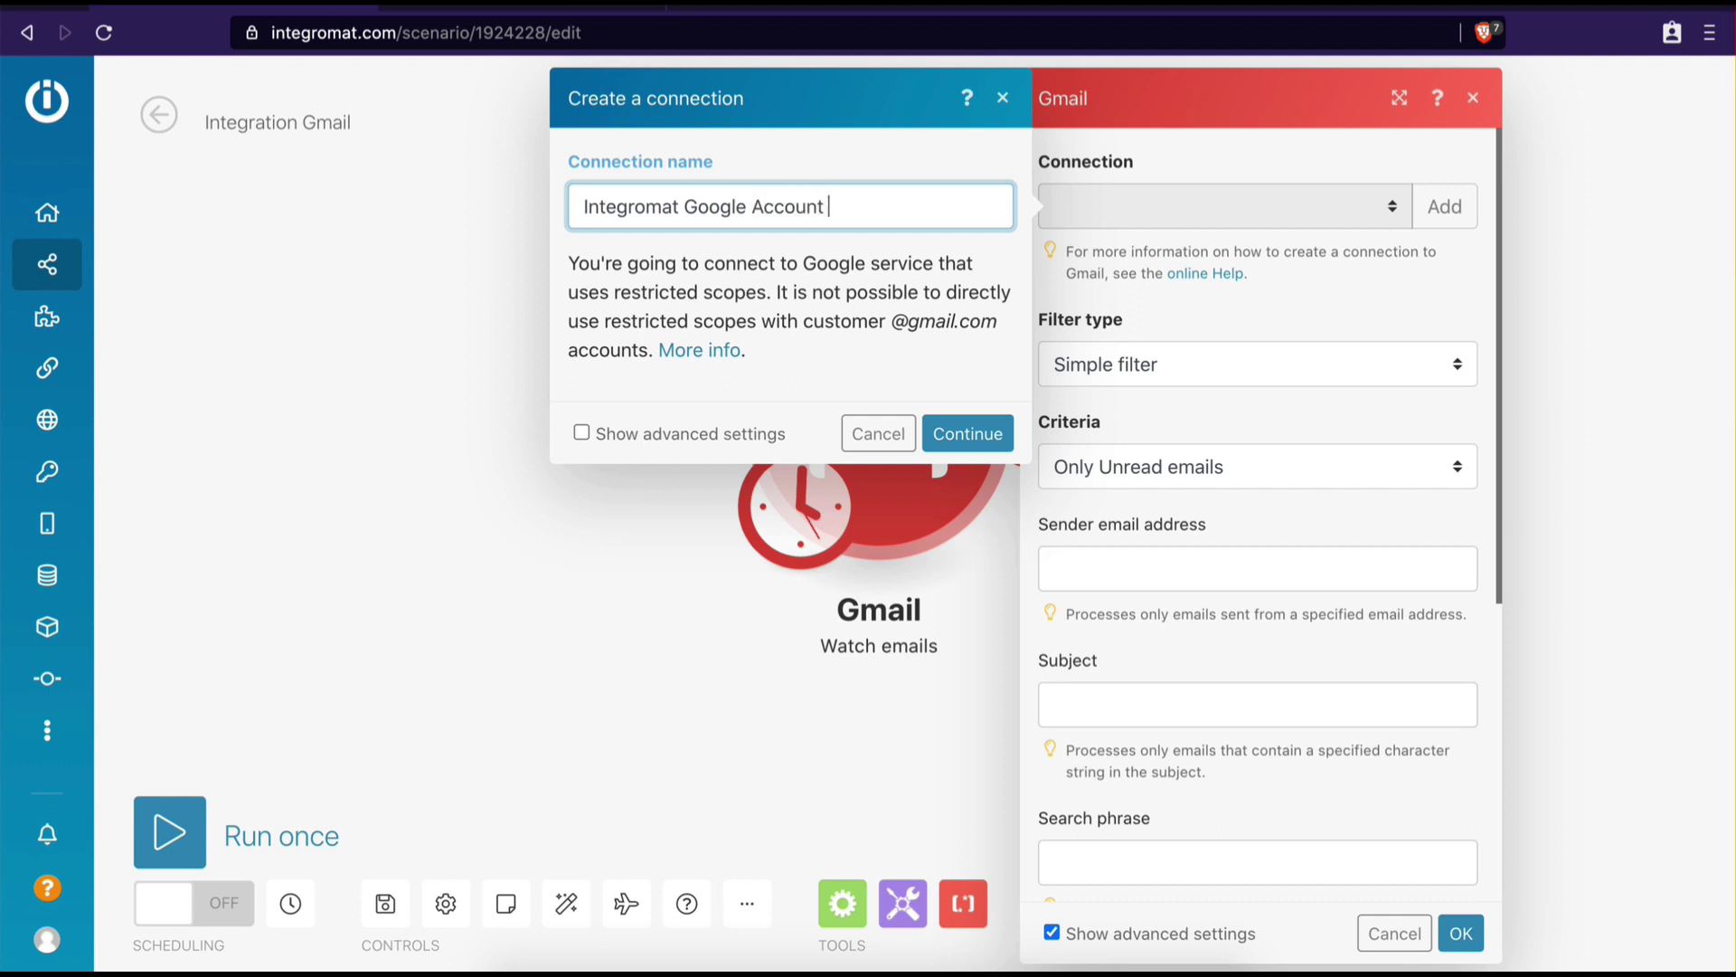
key("BackSpace")
left_click(581, 433)
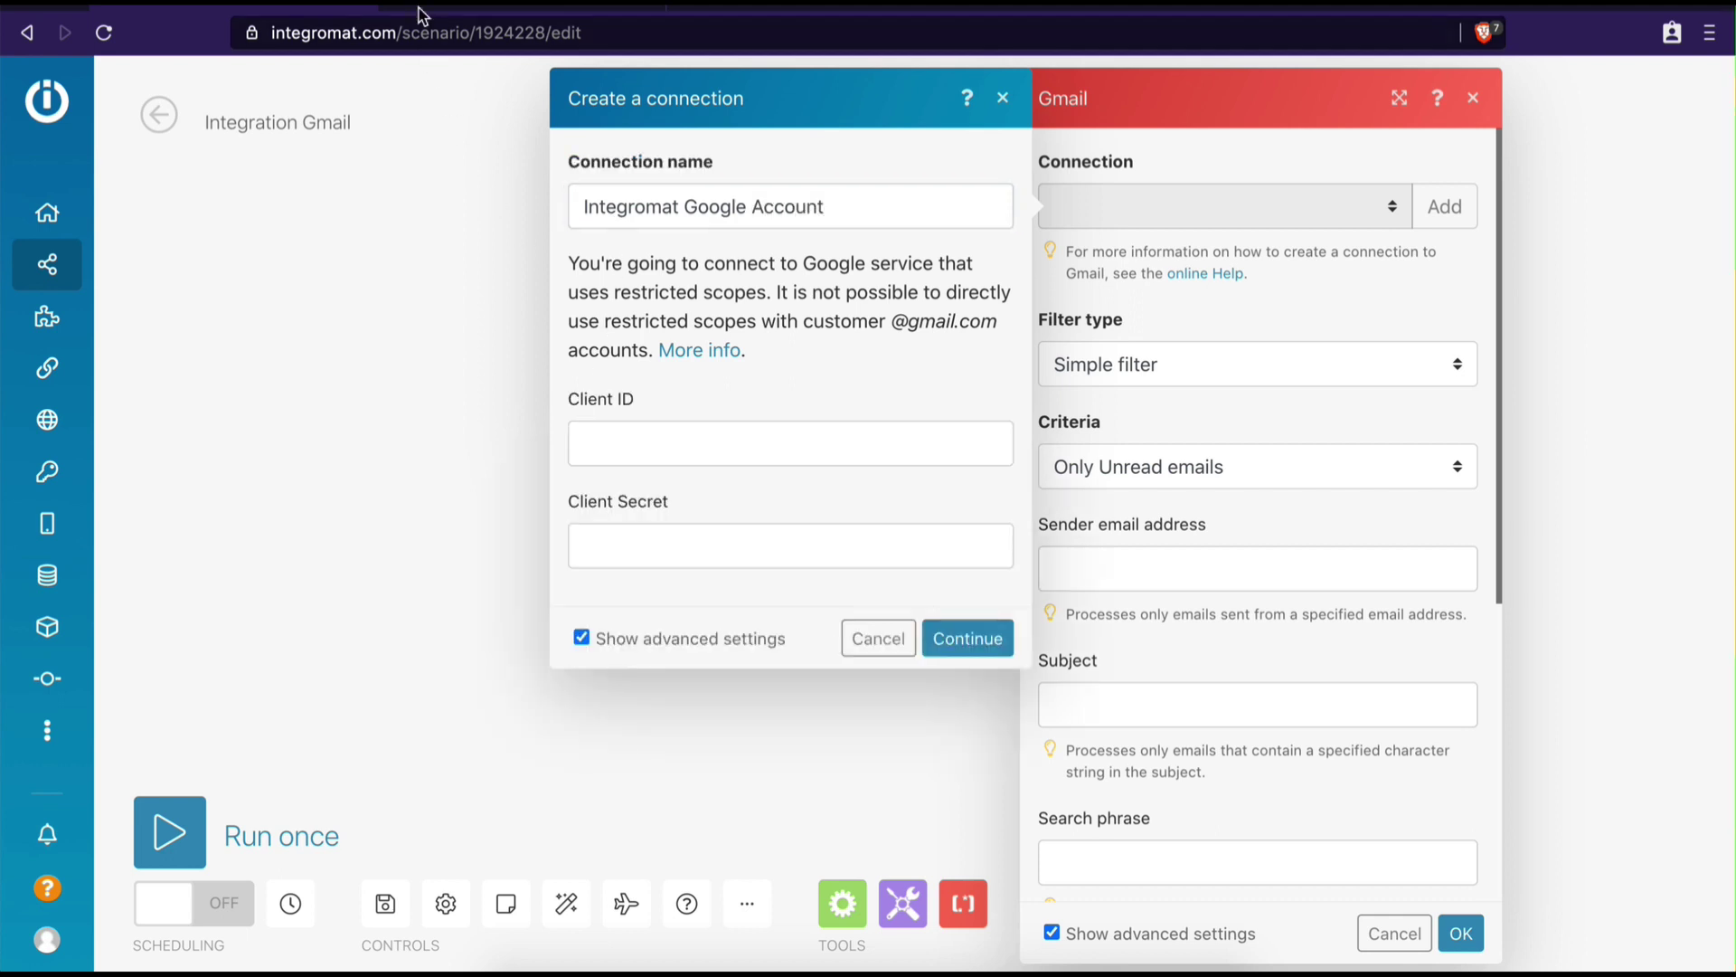
Paste the Google Cloud client ID and client secret into the connection and continue
key("ctrl+Tab")
left_click(1123, 550)
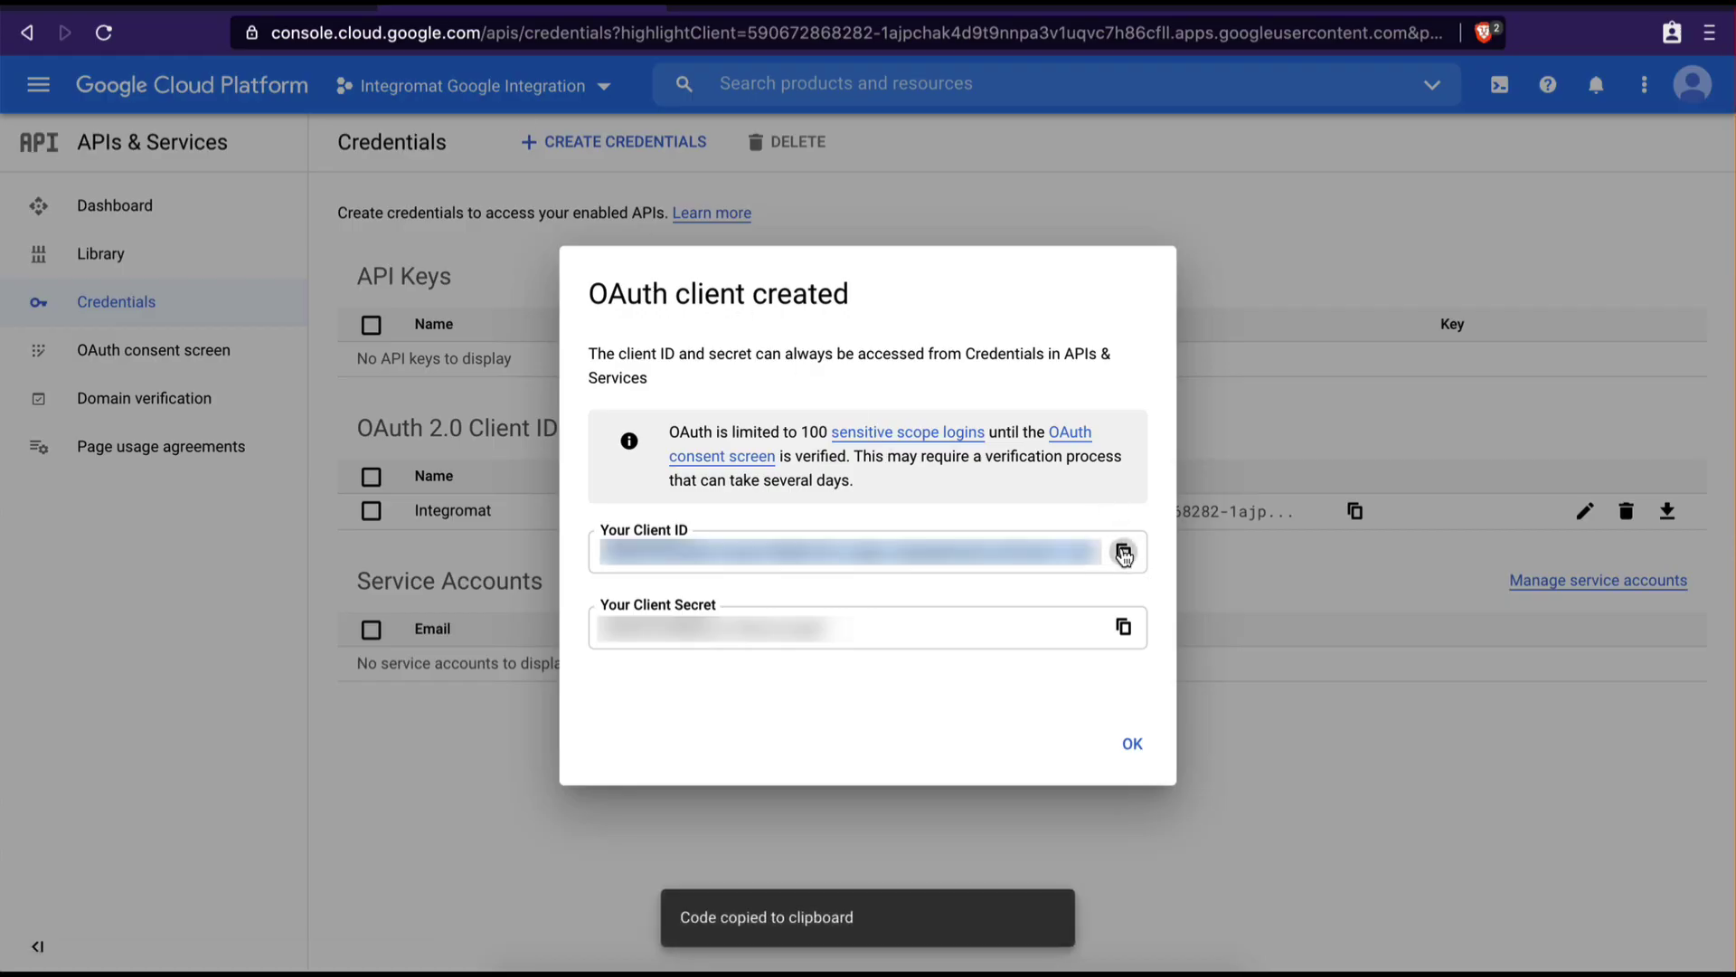
left_click(288, 7)
left_click(713, 452)
key("ctrl+v")
key("ctrl+Tab")
left_click(1121, 628)
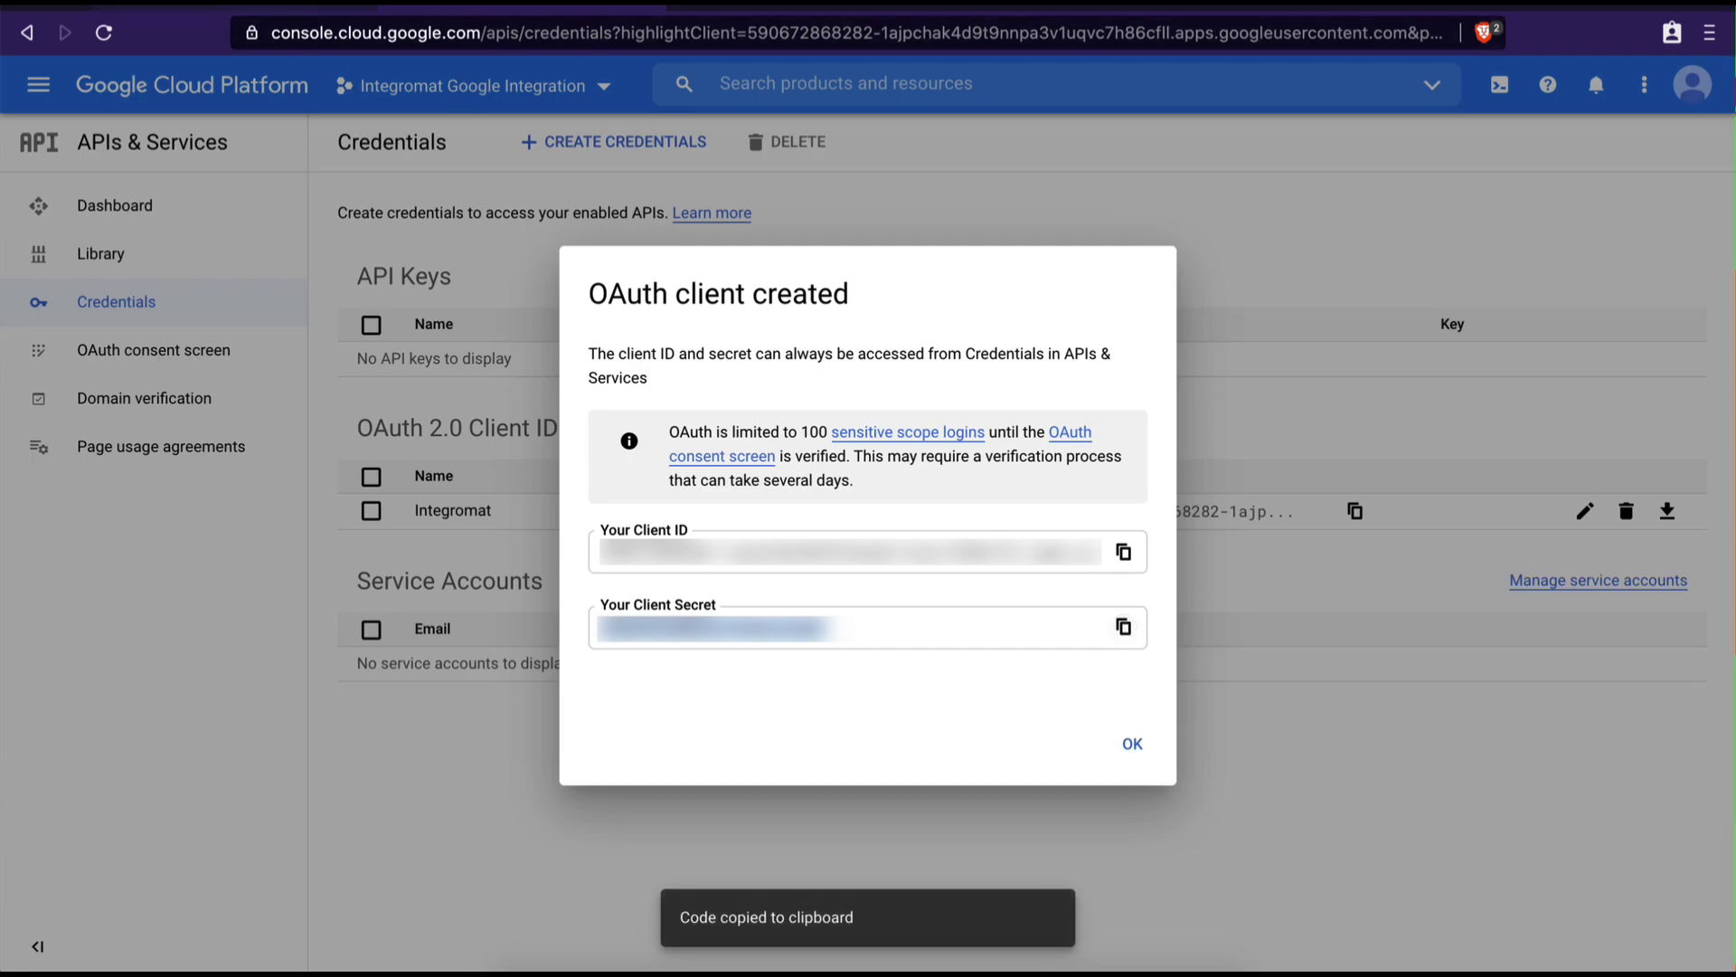
left_click(287, 7)
left_click(831, 552)
key("ctrl+v")
left_click(819, 584)
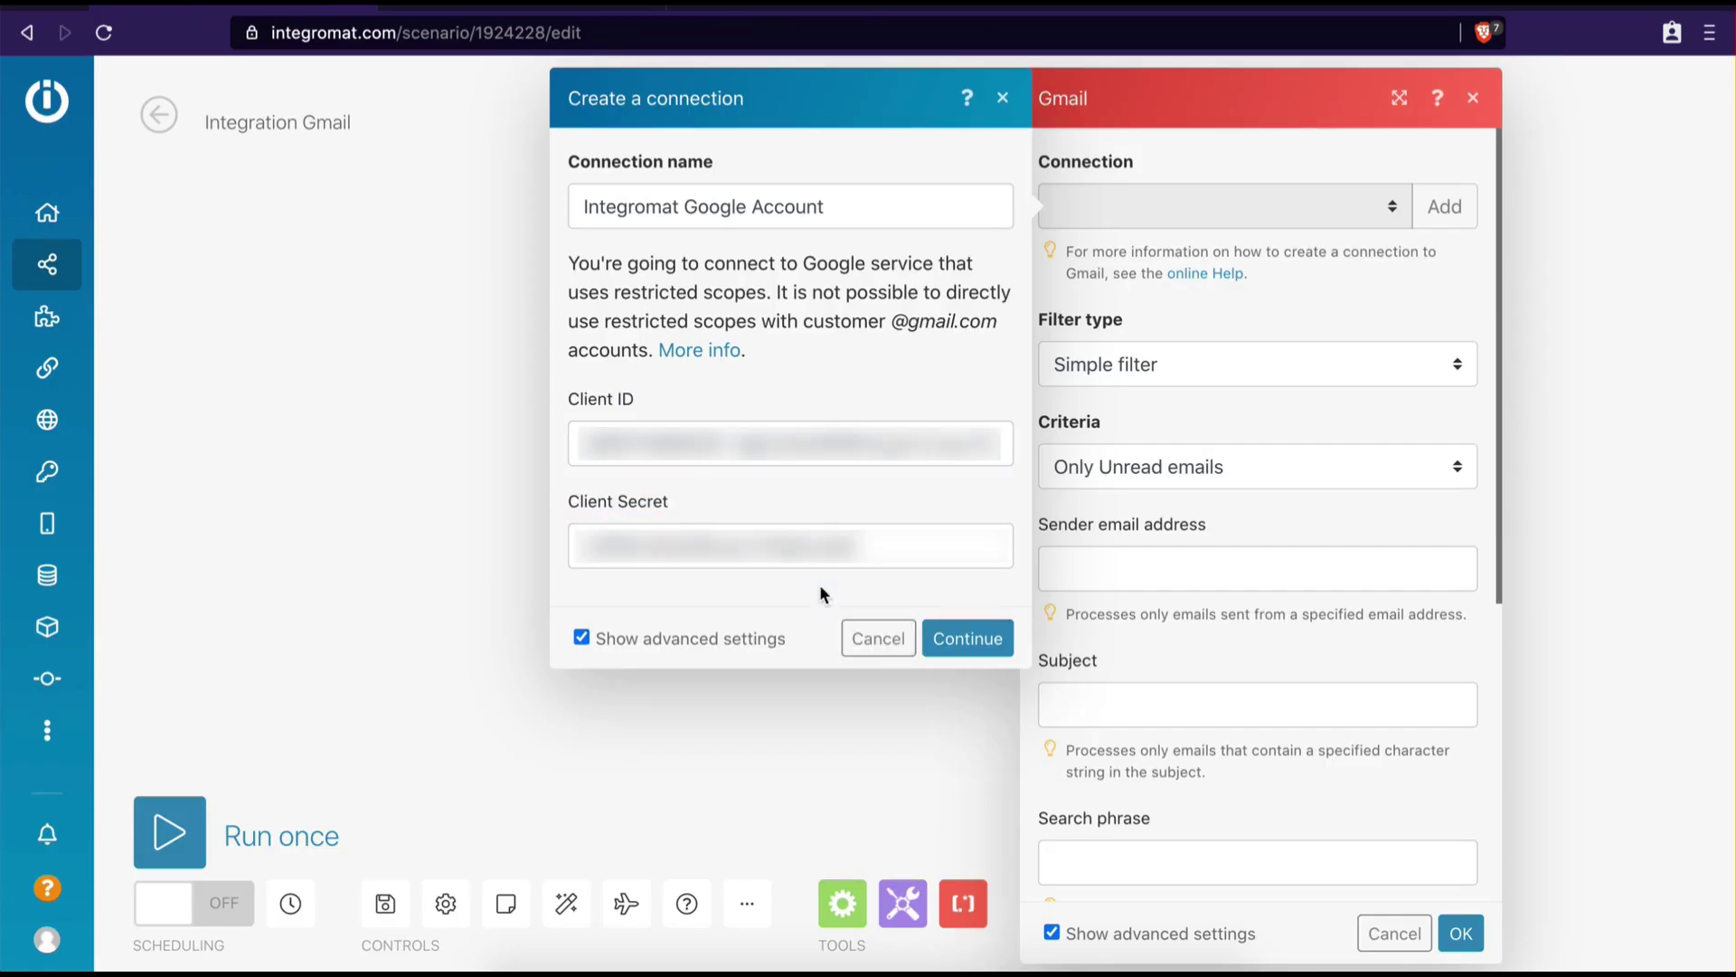
left_click(940, 636)
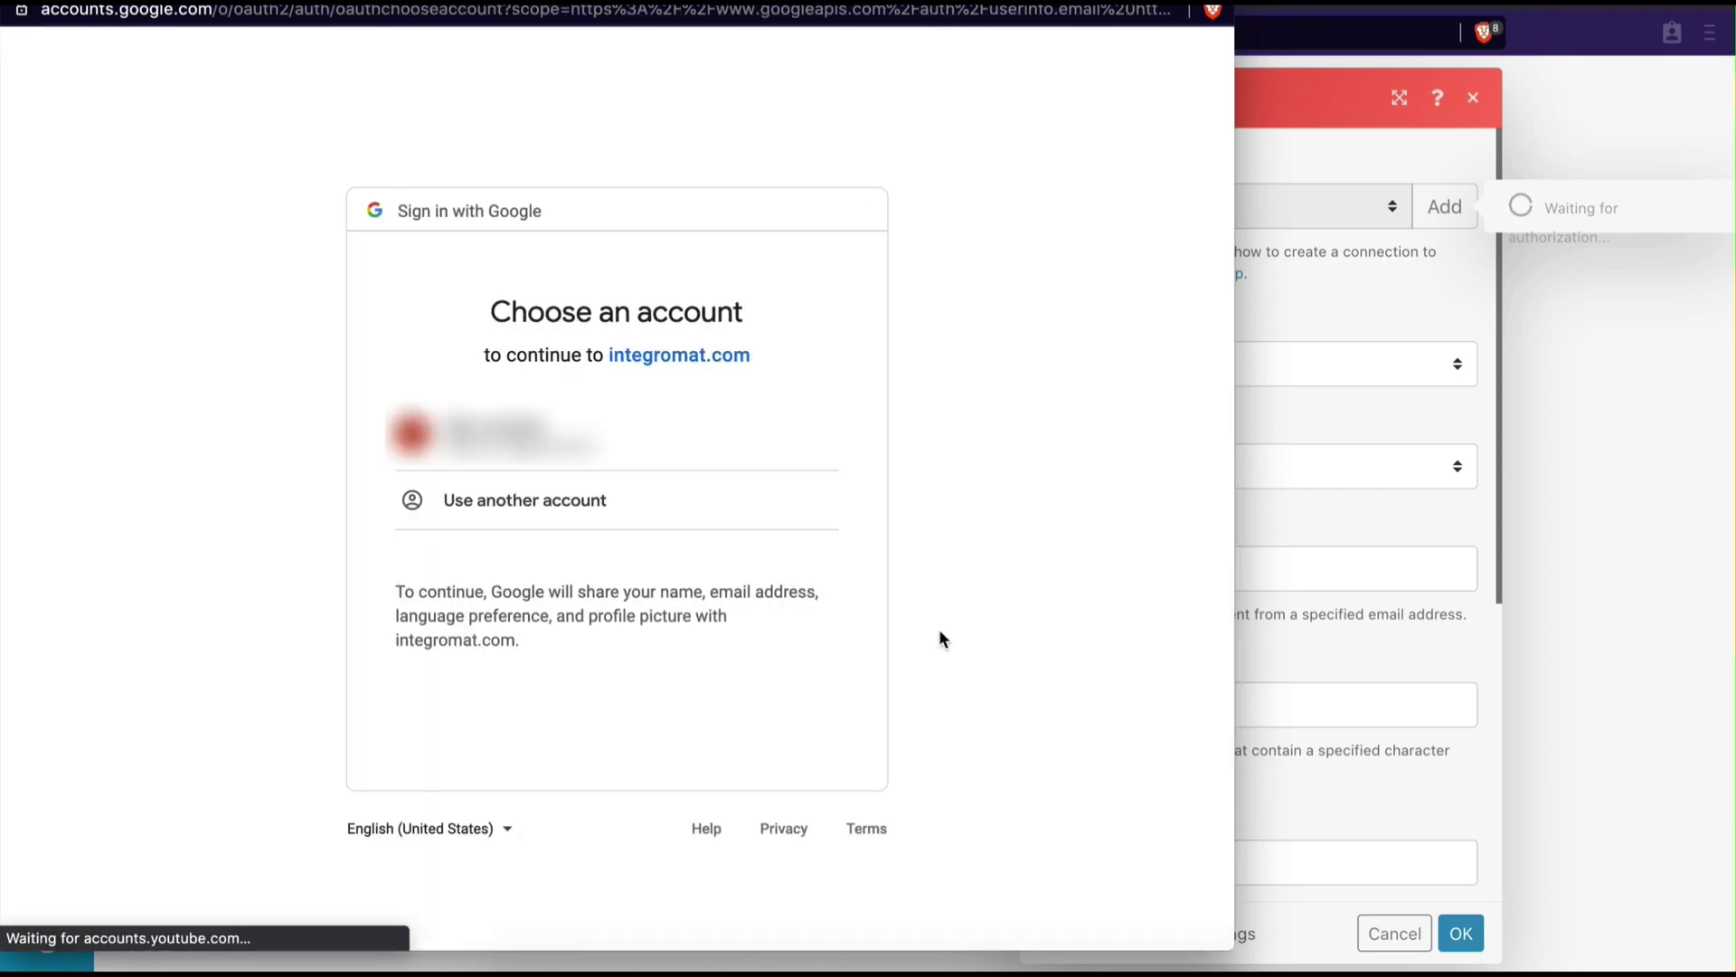
Pick the Google account, go past the unverified-app warning, and allow integromat.com Gmail access
left_click(521, 440)
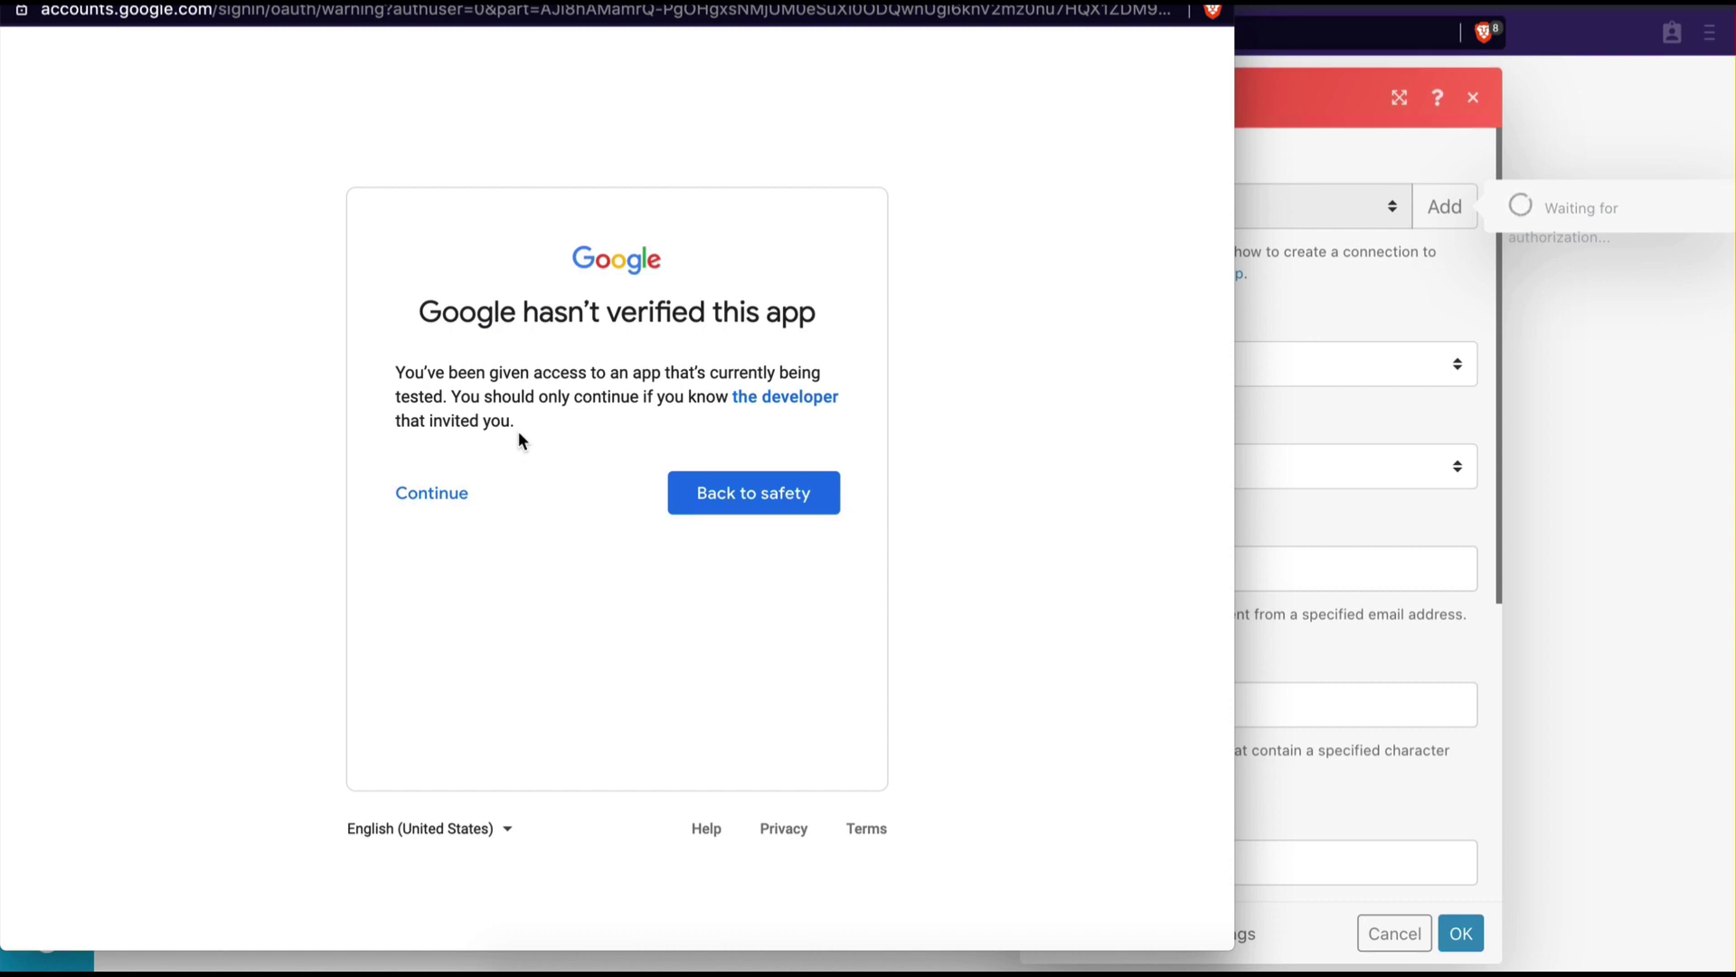
left_click(451, 500)
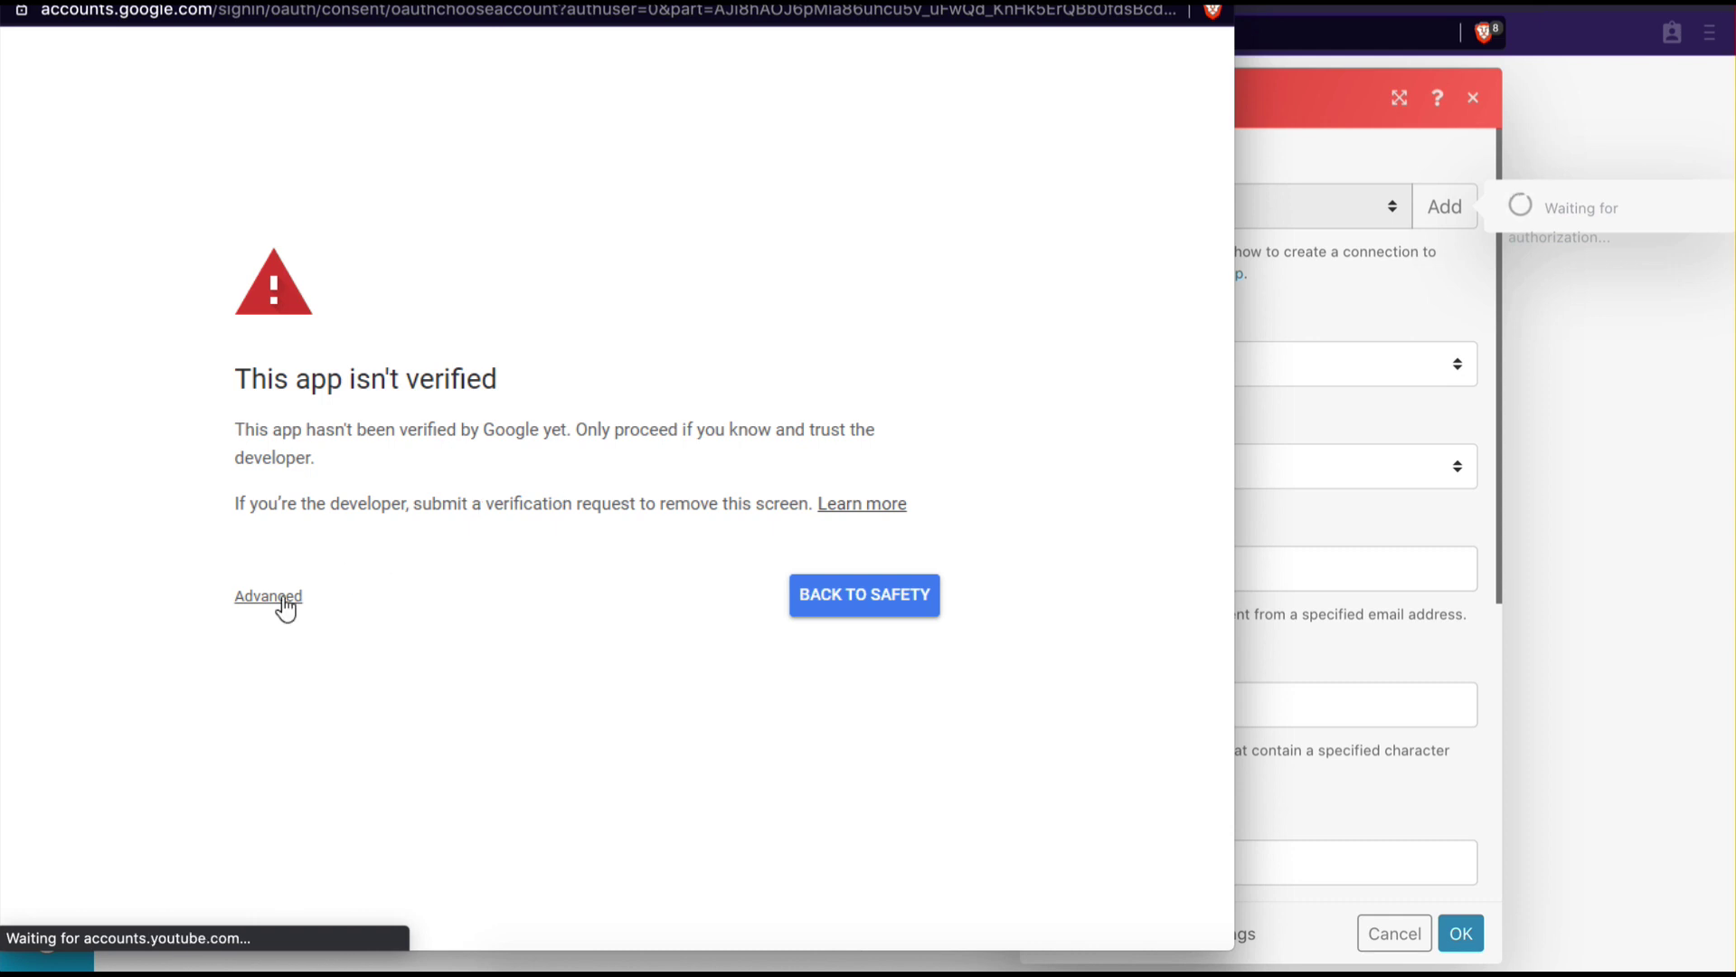
left_click(281, 599)
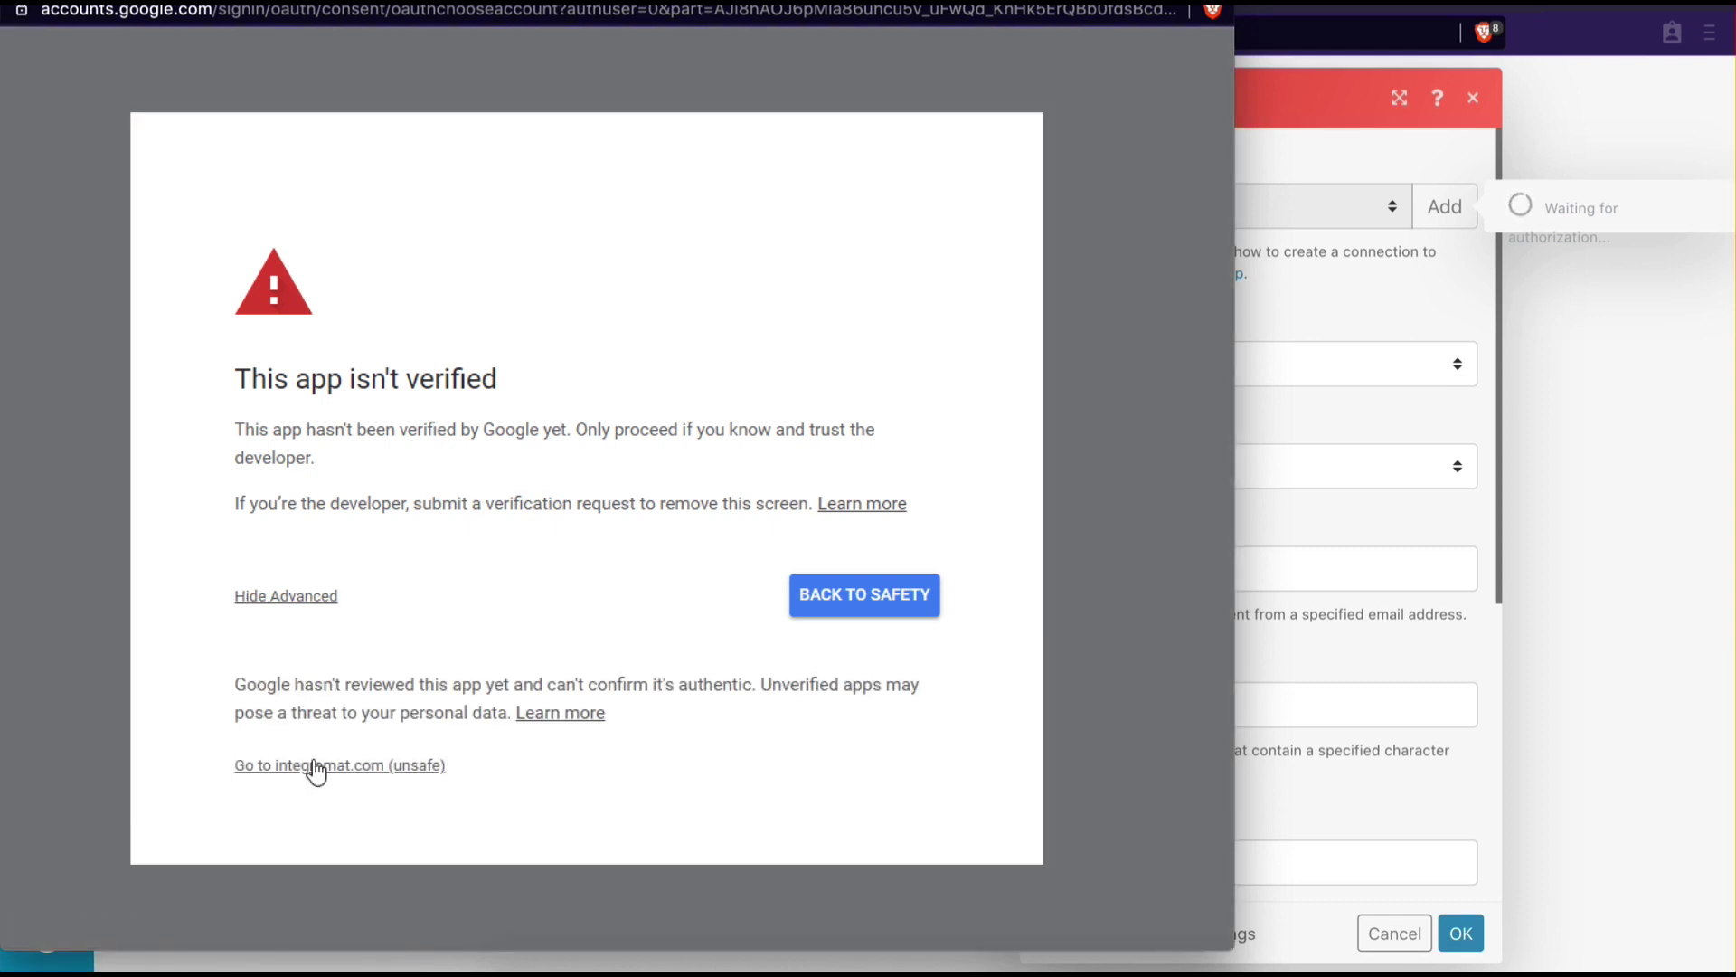
left_click(313, 767)
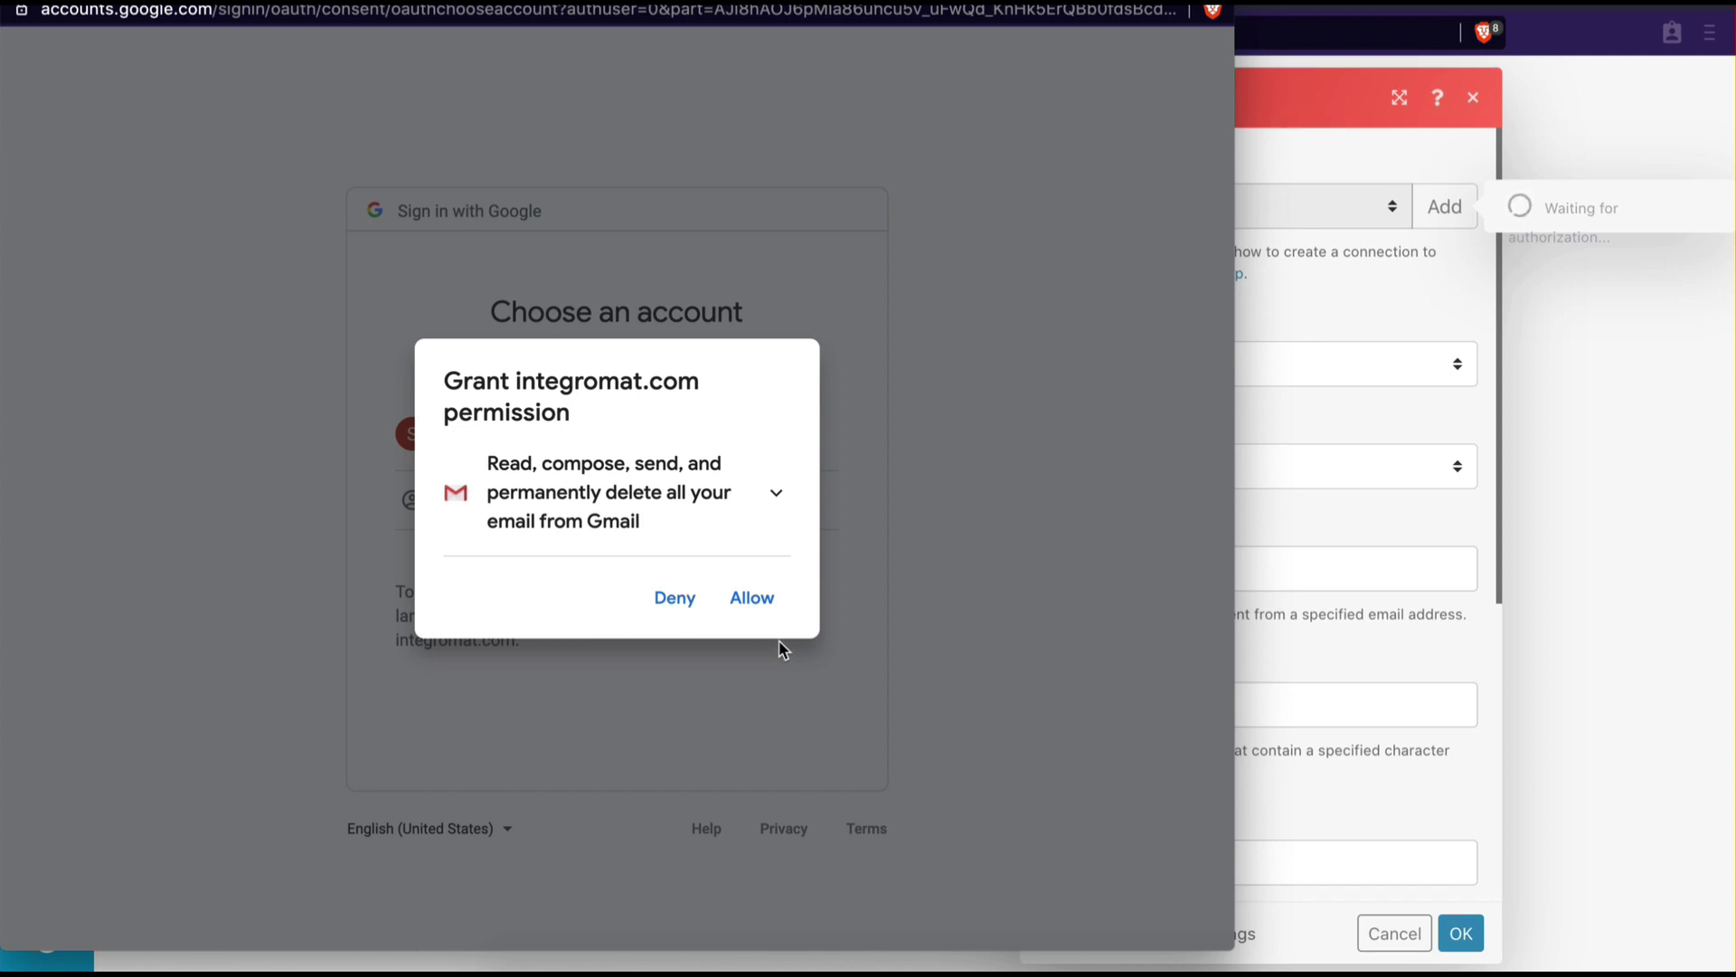
left_click(752, 599)
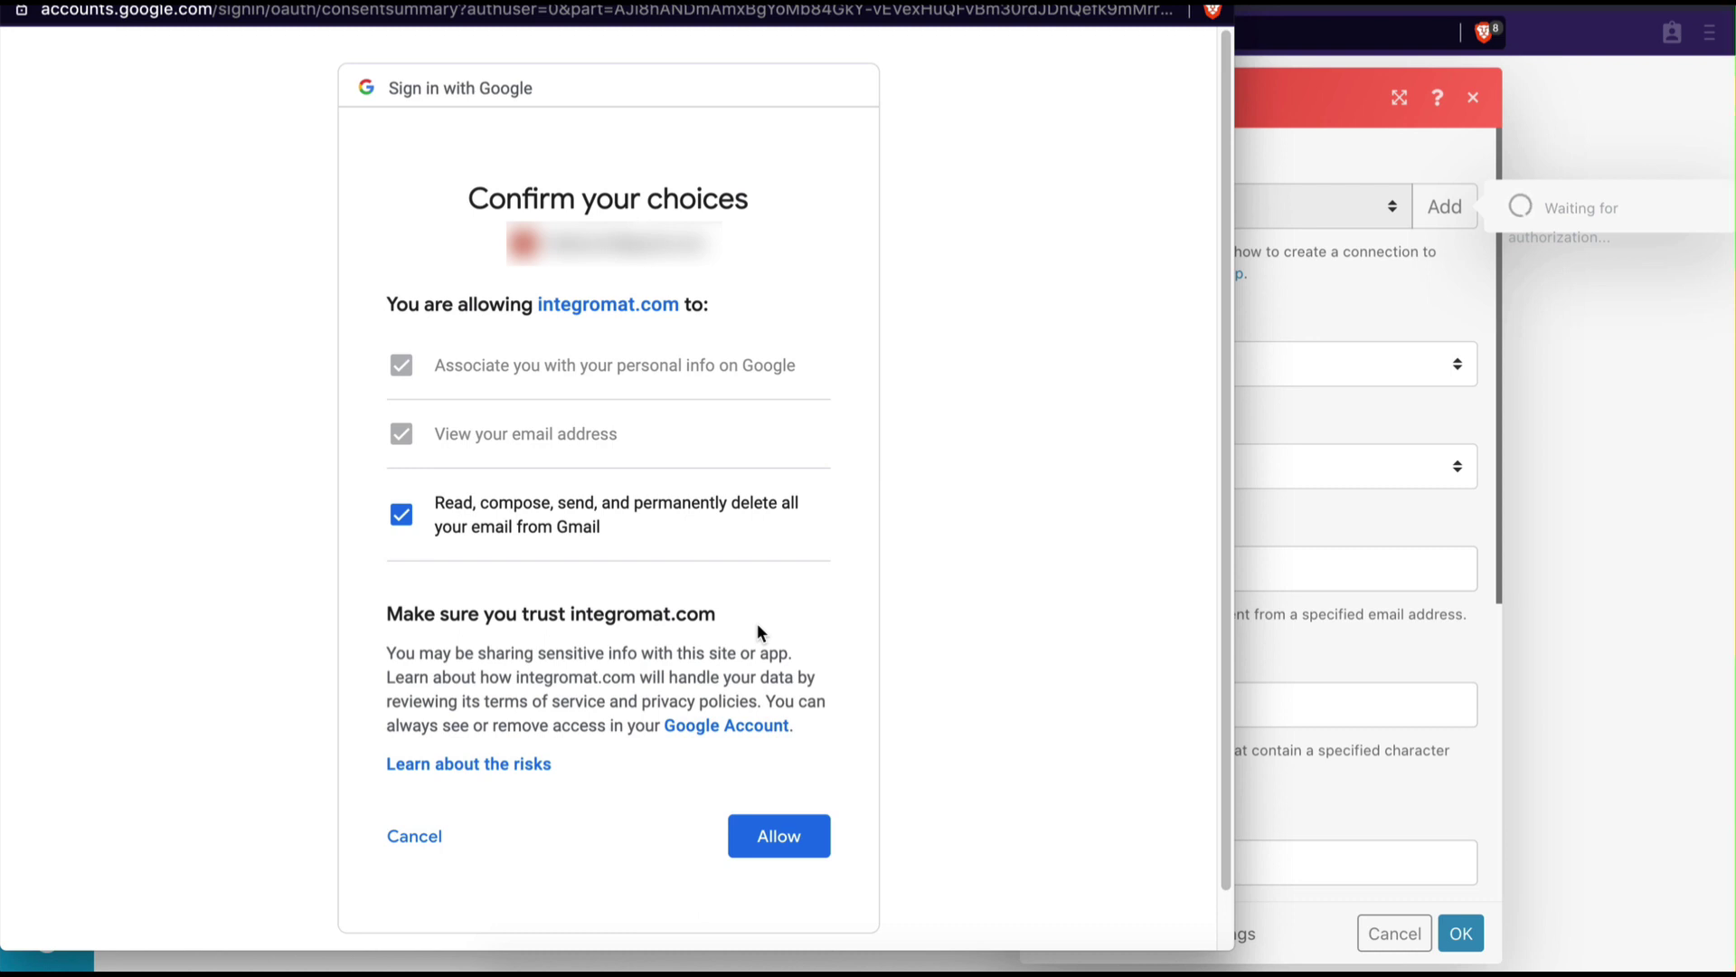
left_click(787, 830)
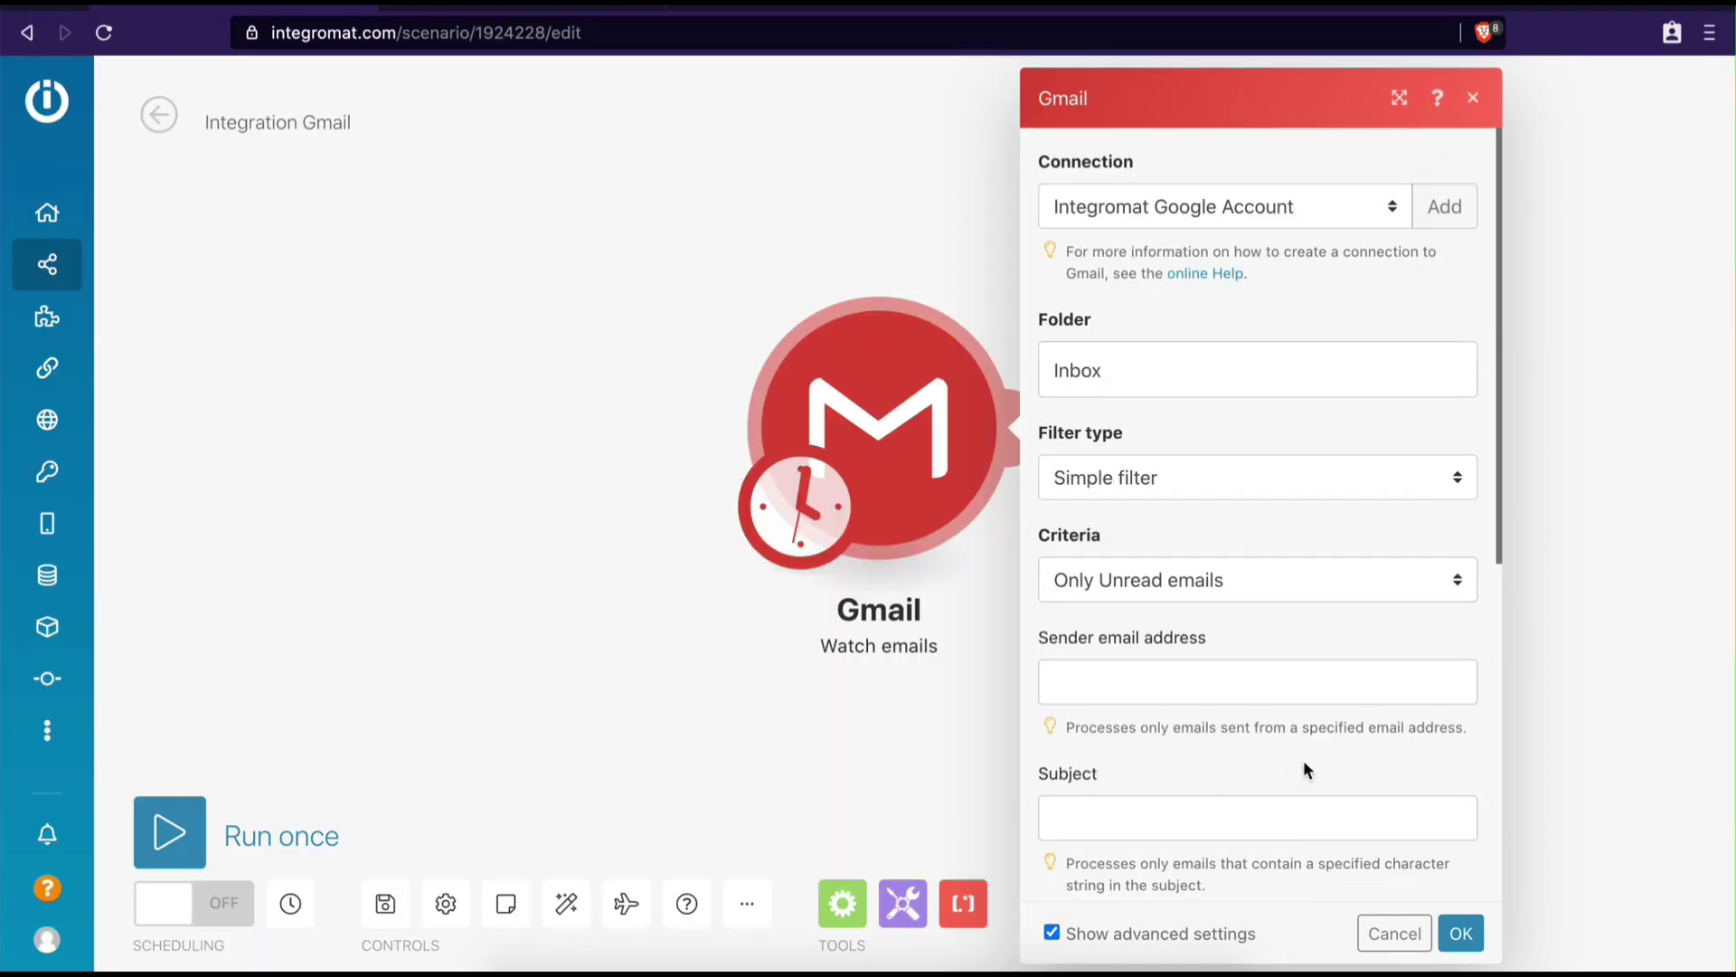
Save the Watch emails module starting from All emails, then run only that module
left_click(1463, 938)
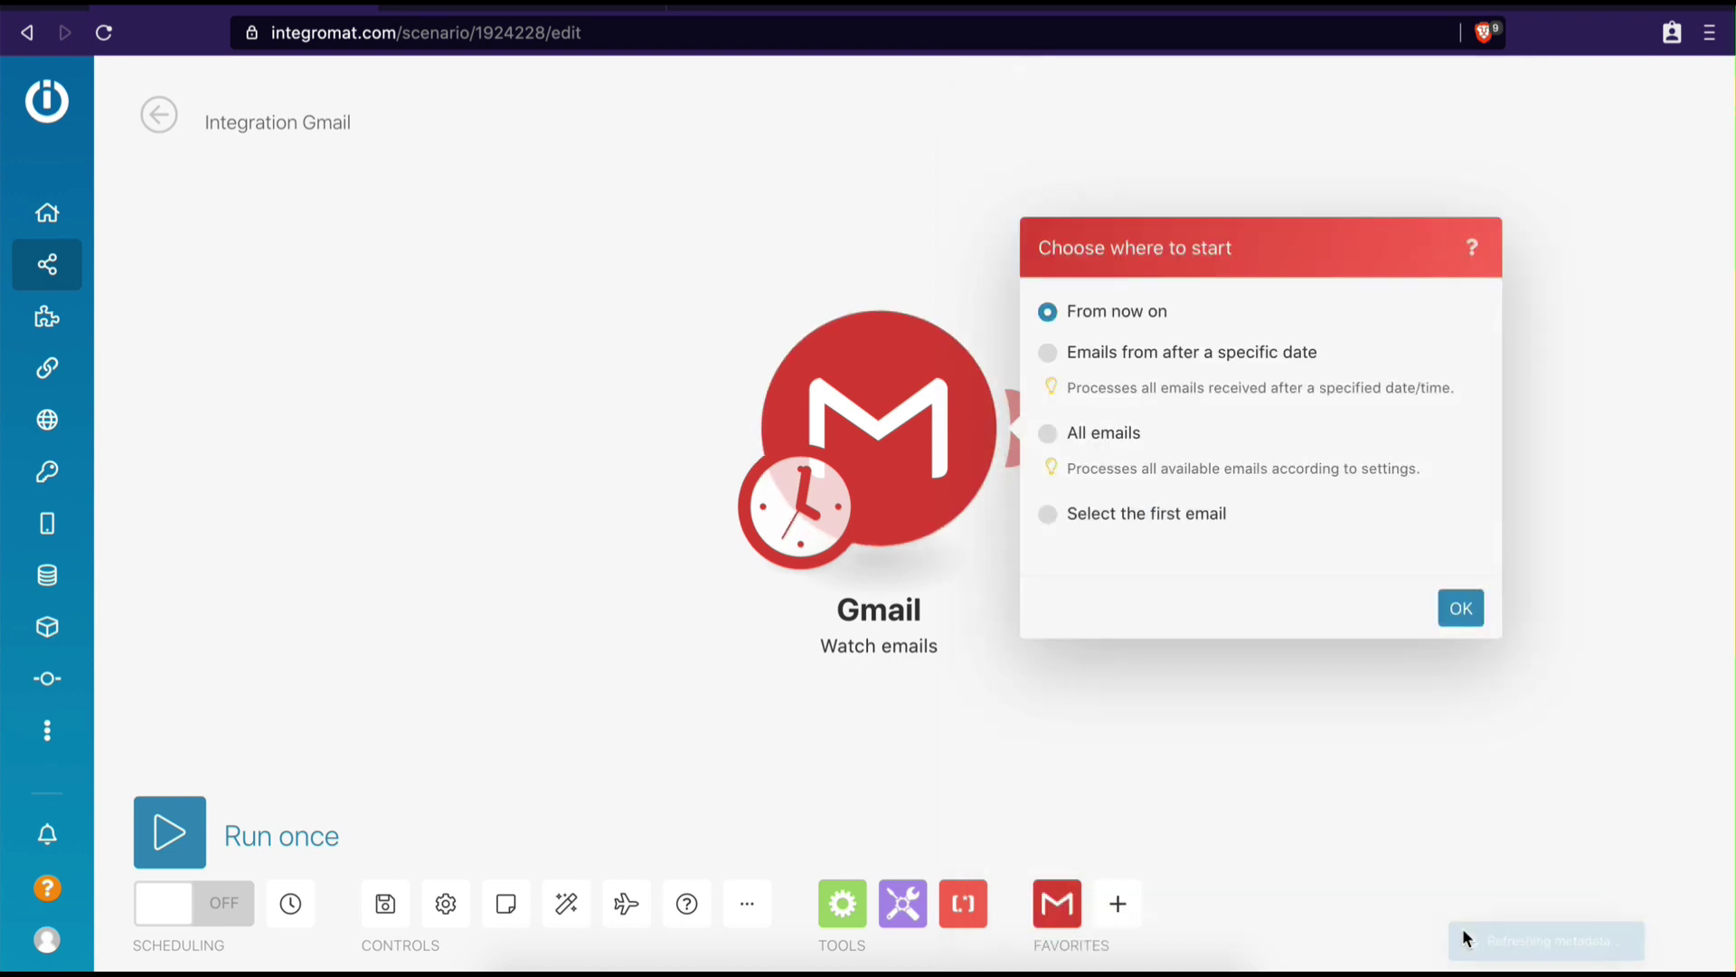
left_click(1086, 438)
left_click(1462, 609)
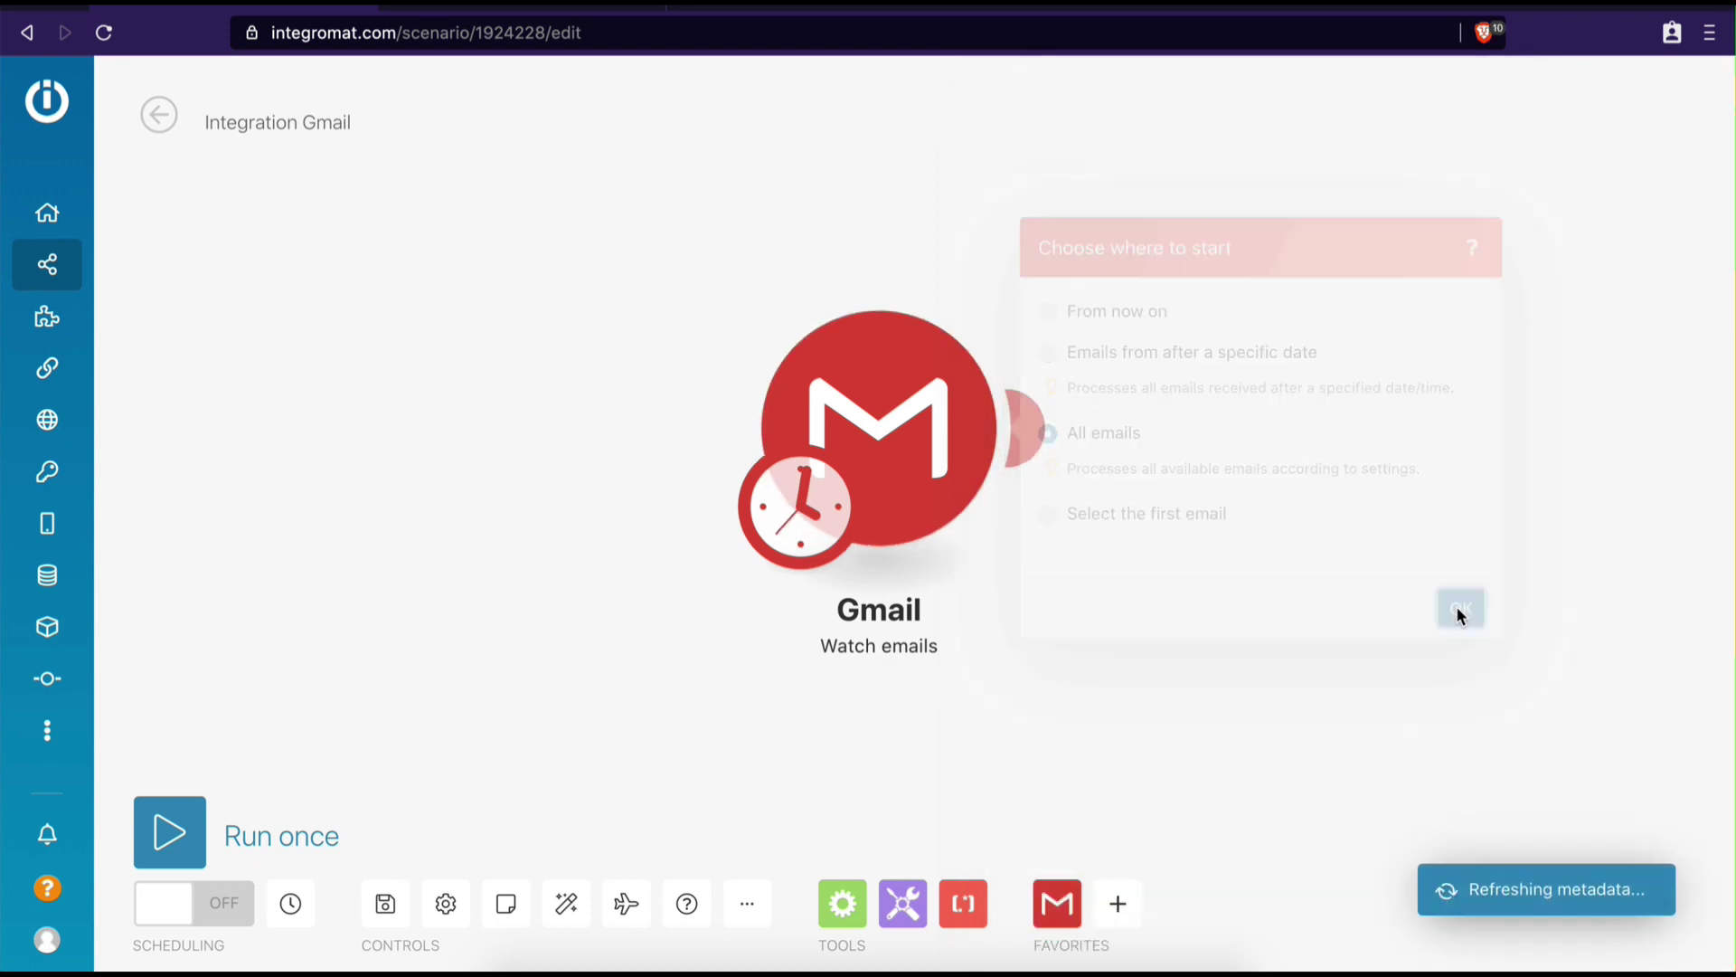
right_click(902, 438)
left_click(931, 496)
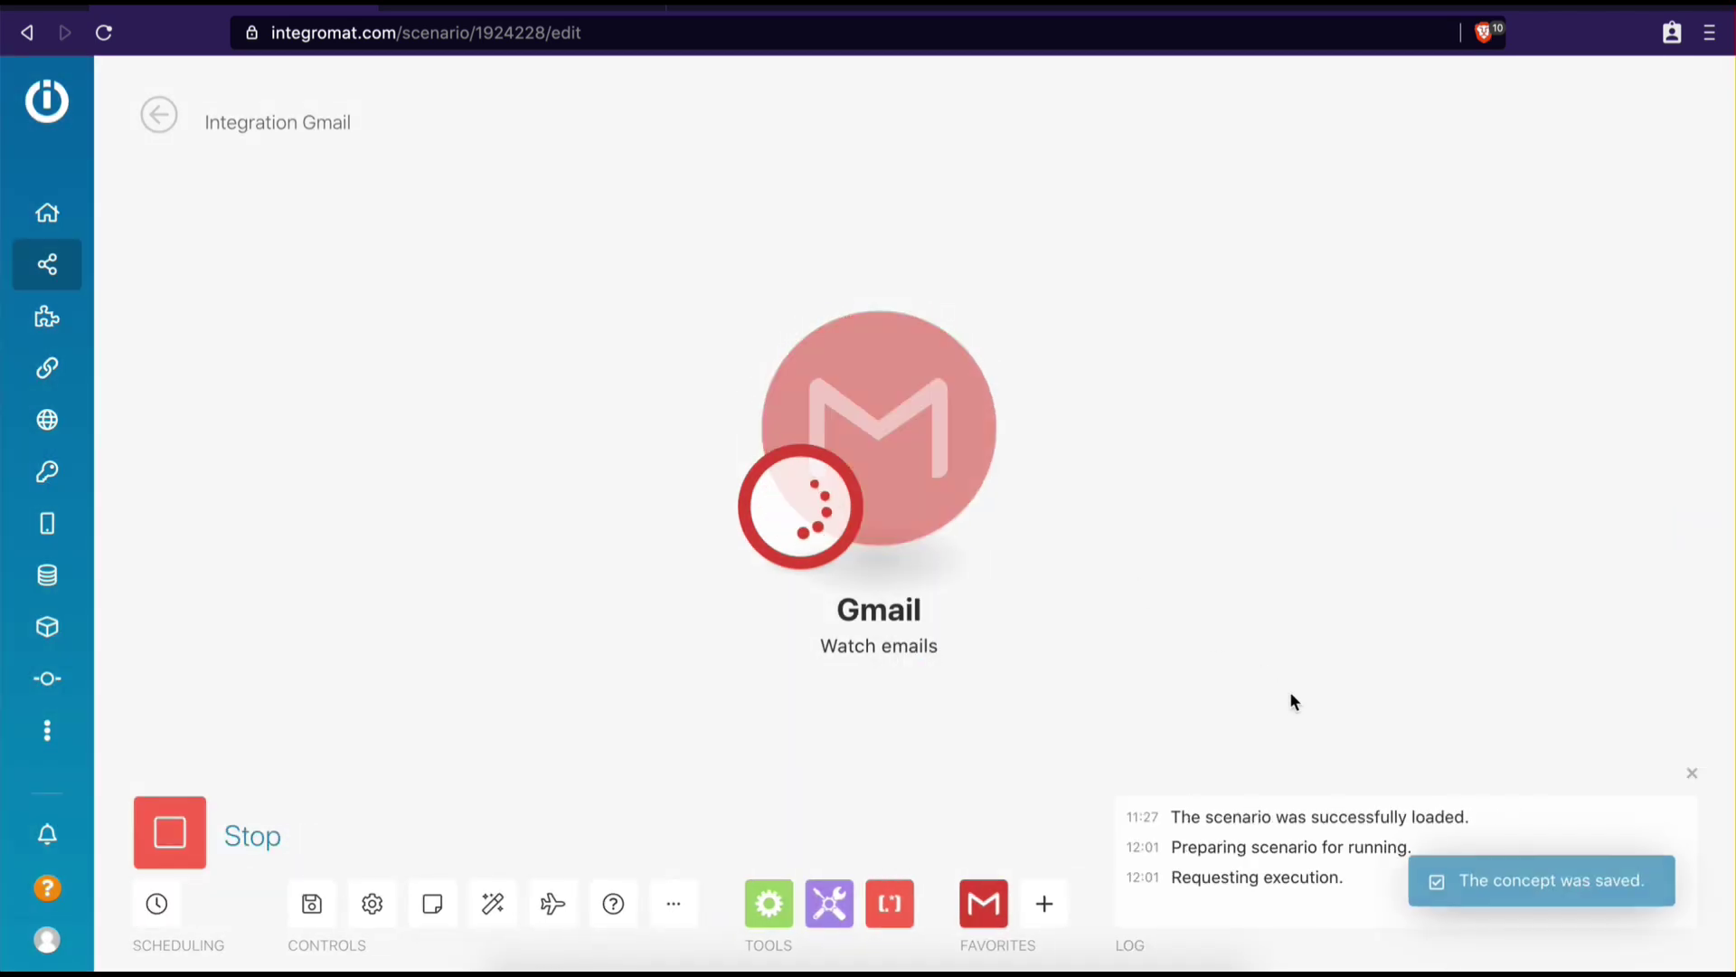